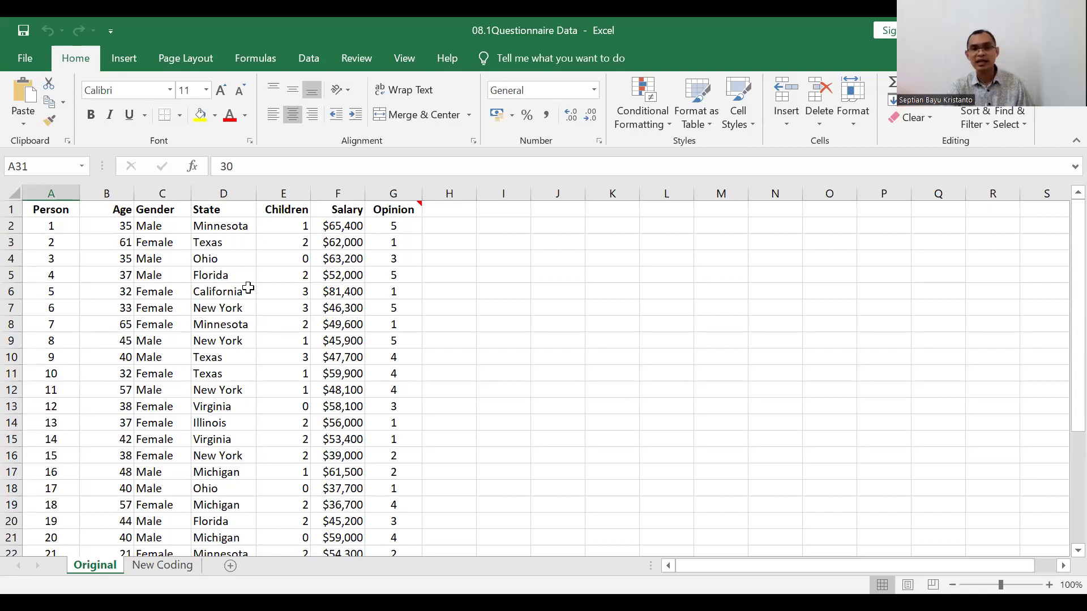
Step: Examine the Children and Salary columns on the Original sheet and read the comment on the Opinion header
{"action": "left_click", "coordinate": [283, 193]}
{"action": "left_click", "coordinate": [286, 341]}
{"action": "left_click", "coordinate": [279, 232]}
{"action": "left_click", "coordinate": [282, 242]}
{"action": "left_click", "coordinate": [284, 255]}
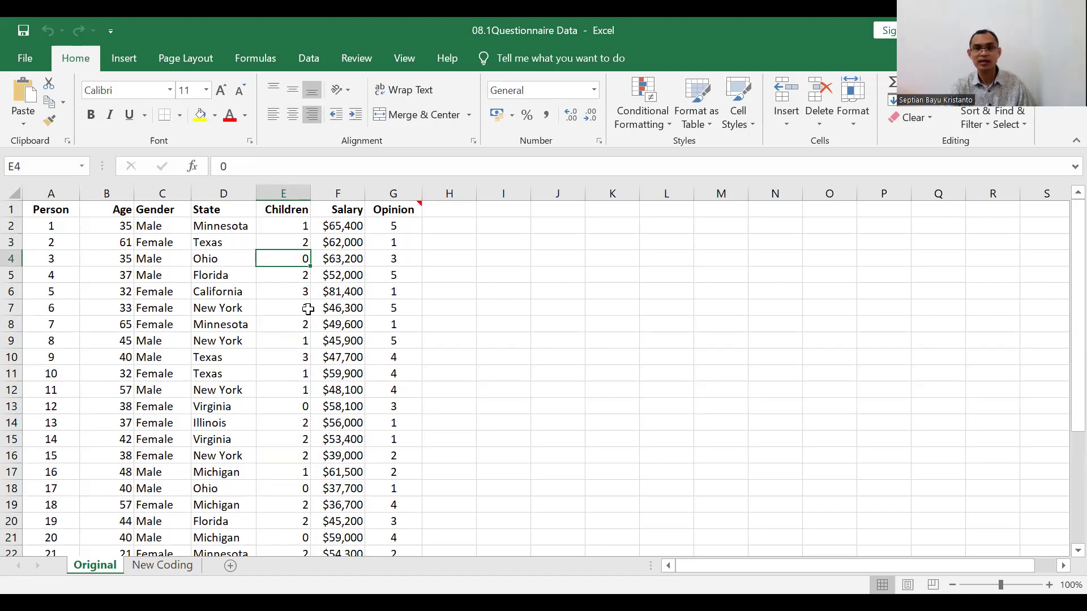
{"action": "left_click", "coordinate": [340, 194]}
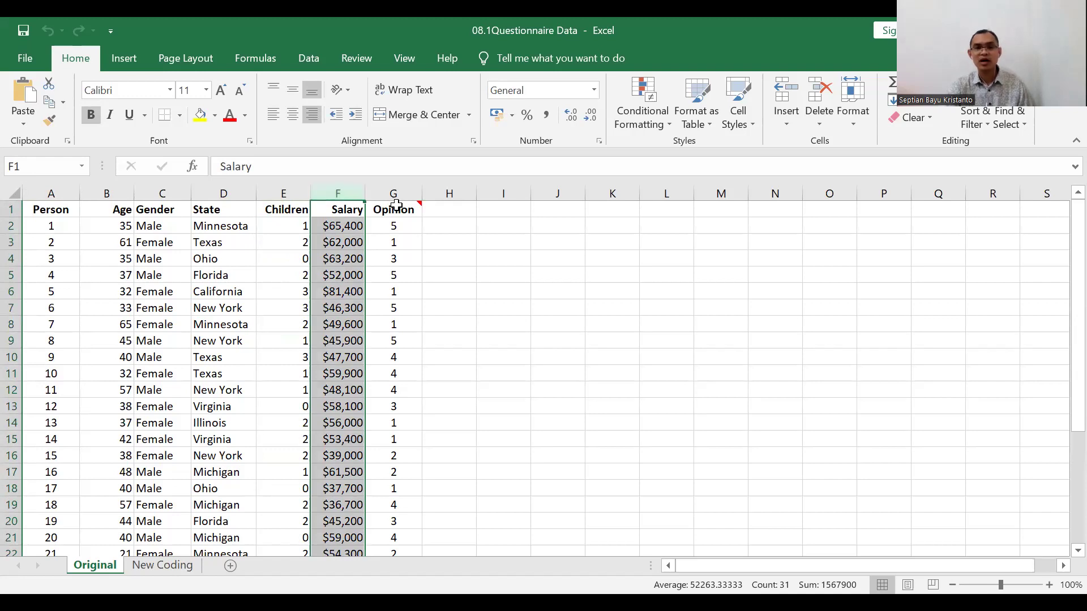
{"action": "mouse_move", "coordinate": [399, 212]}
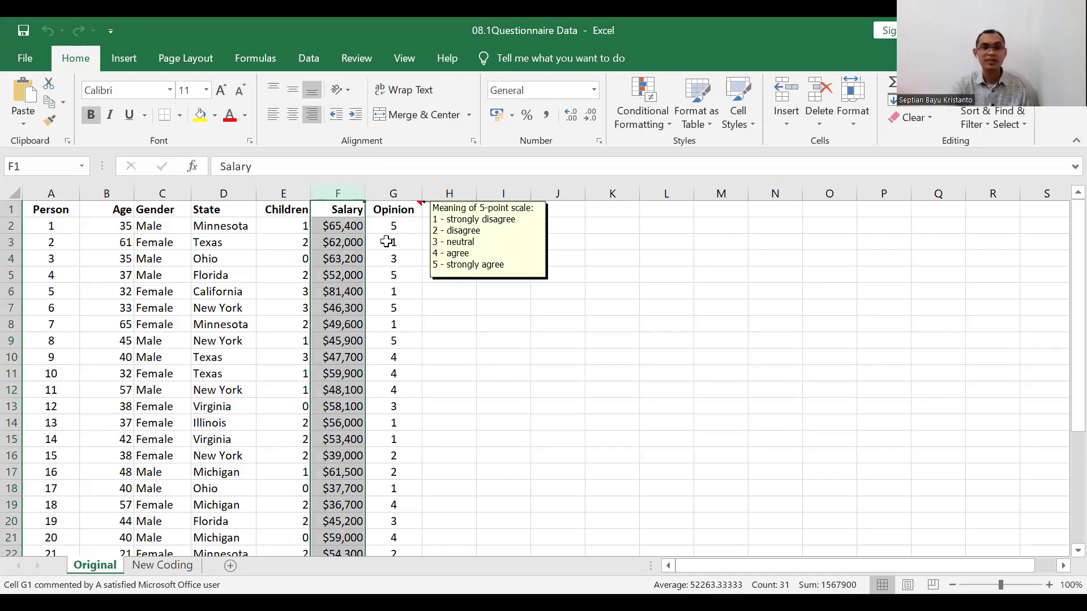
Step: Compare the VLOOKUP age category in B2 of the New Coding sheet with the raw ages on the Original sheet
{"action": "left_click", "coordinate": [175, 565]}
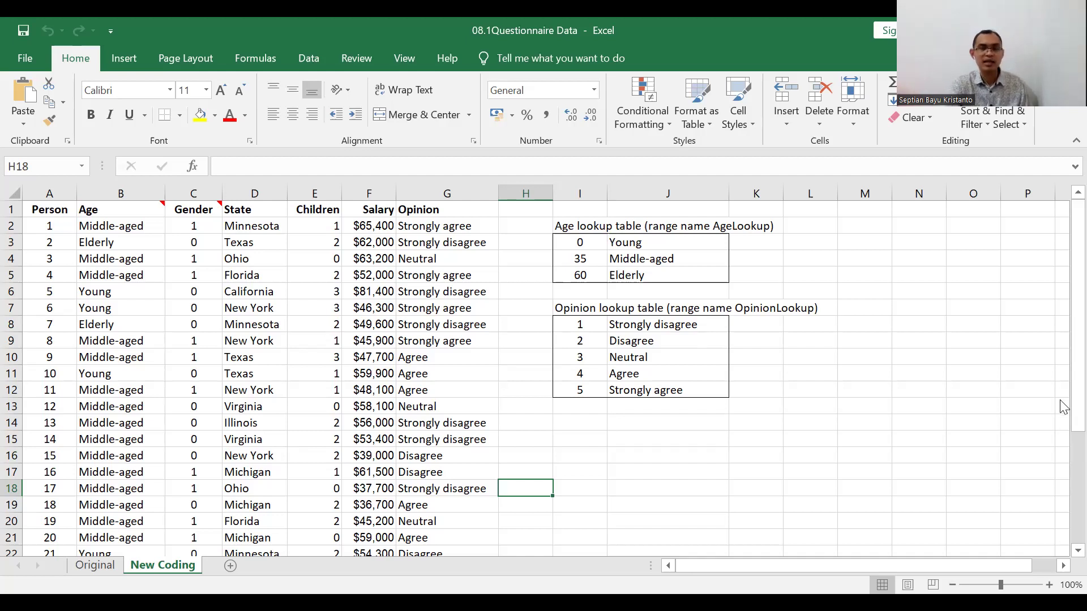
{"action": "left_click", "coordinate": [98, 230]}
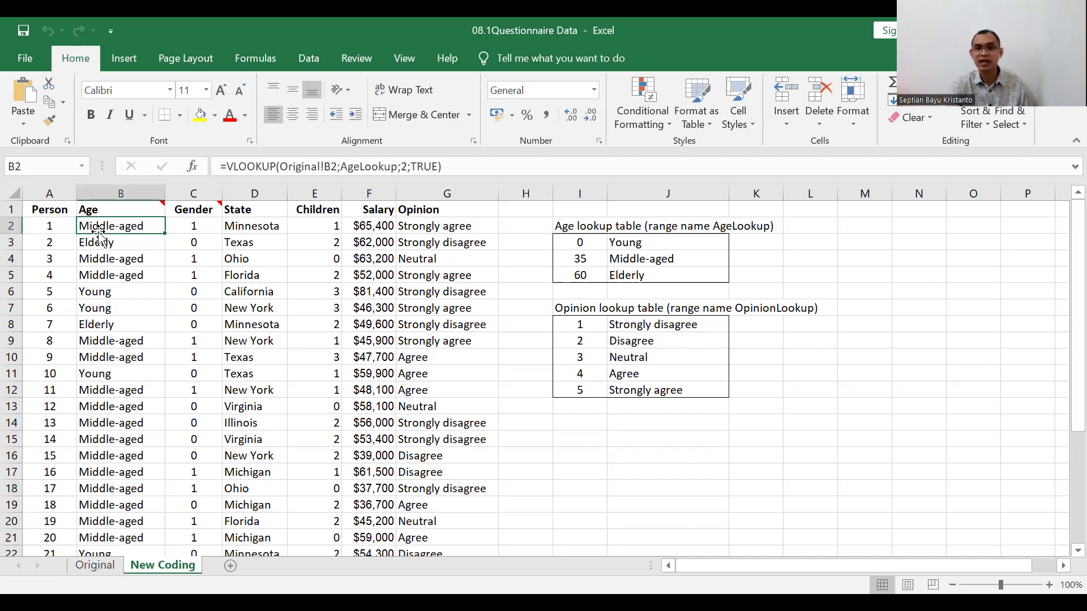
{"action": "left_click", "coordinate": [95, 566]}
{"action": "left_click", "coordinate": [121, 242]}
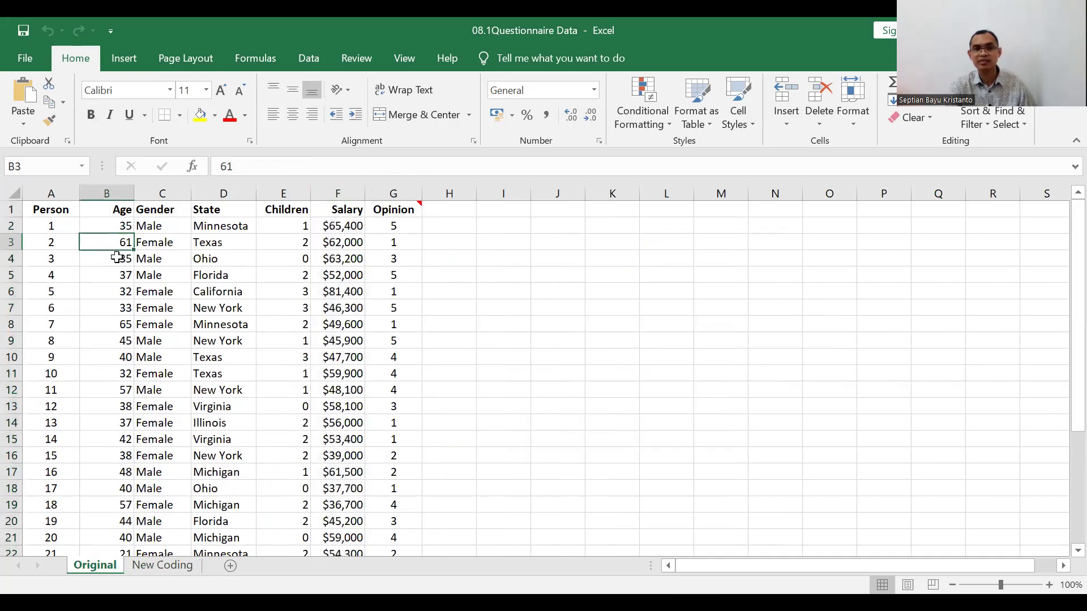
{"action": "left_click", "coordinate": [158, 565]}
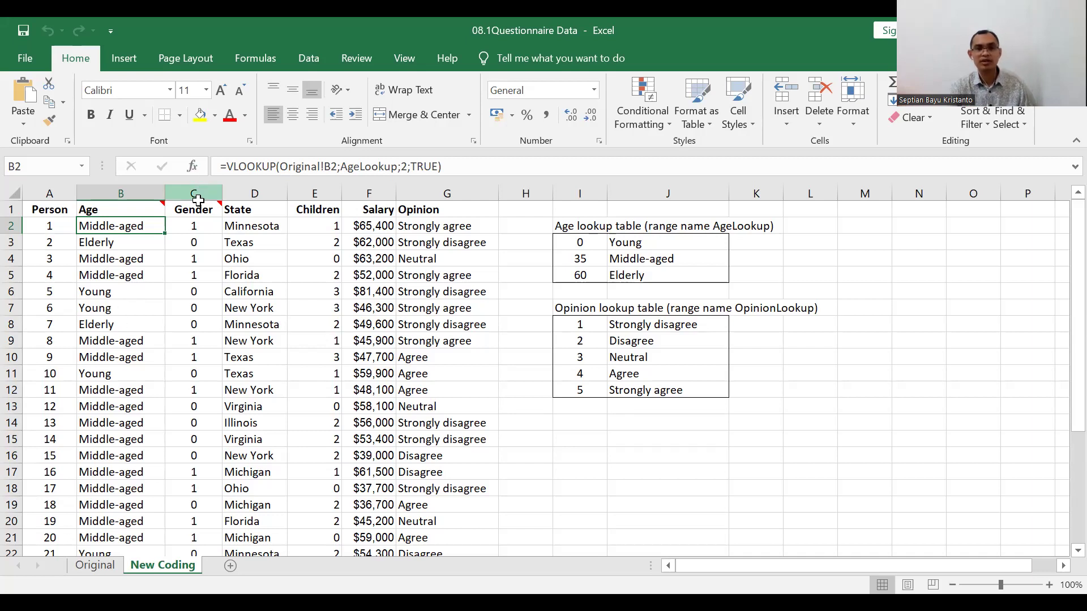
Step: Read the Gender header comment on New Coding and compare the formula in C2 with the matching Gender cell on Original
{"action": "mouse_move", "coordinate": [213, 208]}
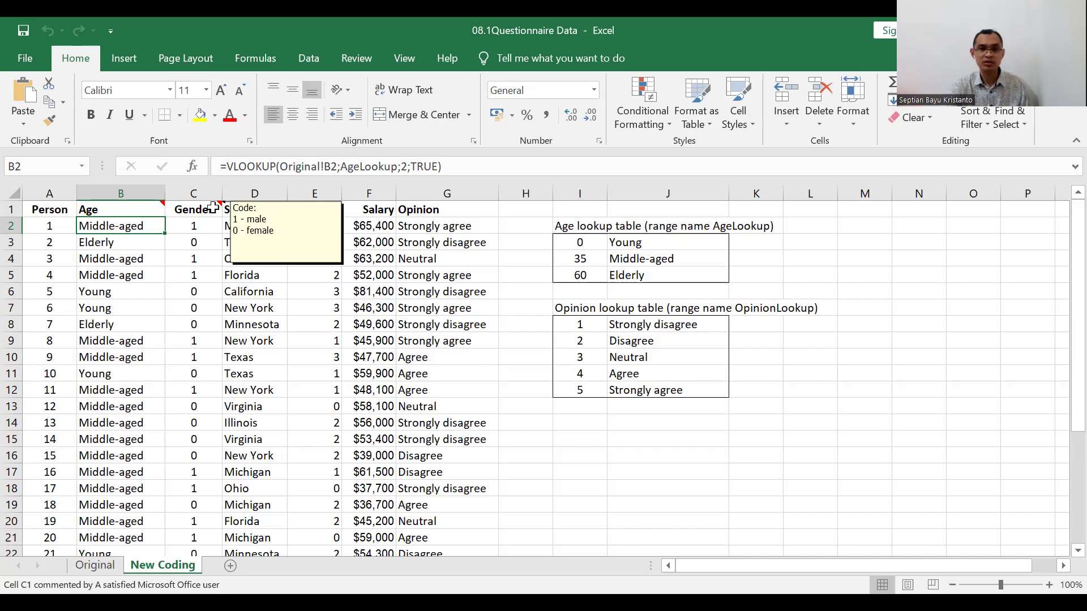
{"action": "left_click", "coordinate": [179, 227]}
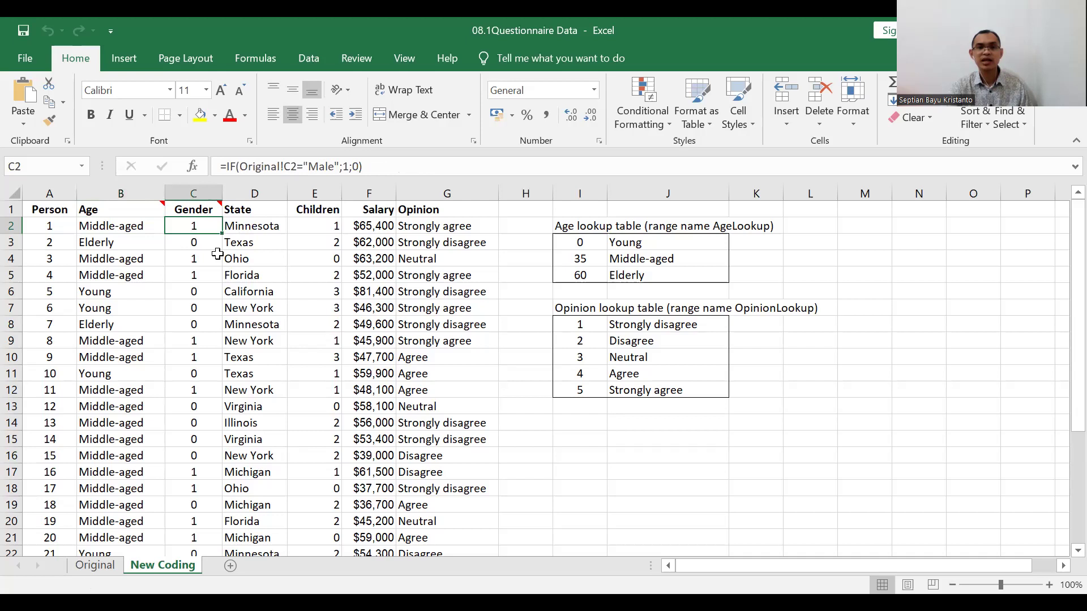
{"action": "left_click", "coordinate": [101, 566]}
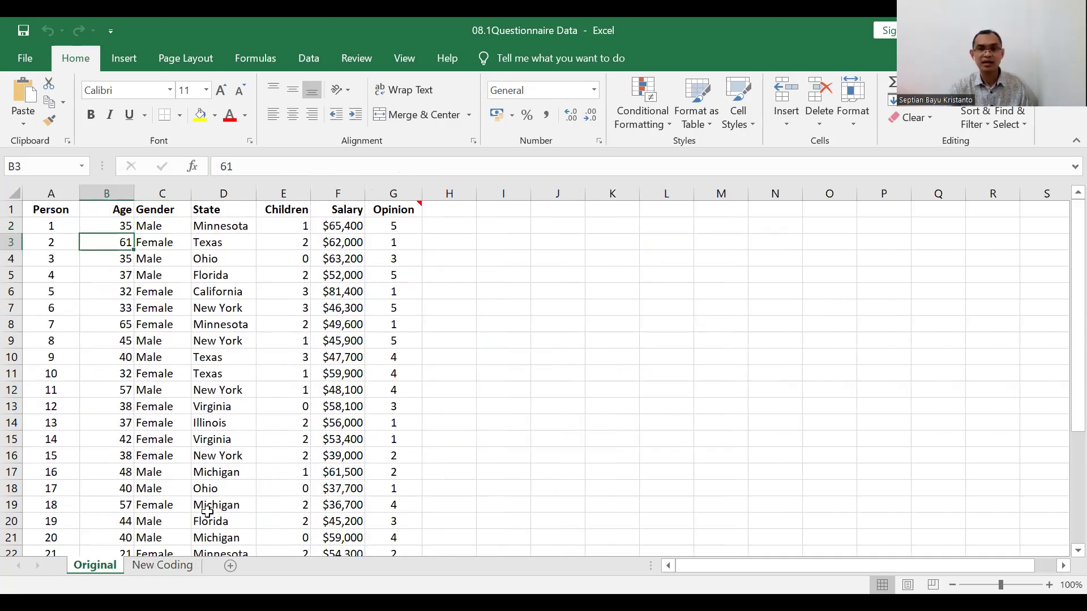
{"action": "left_click", "coordinate": [179, 227]}
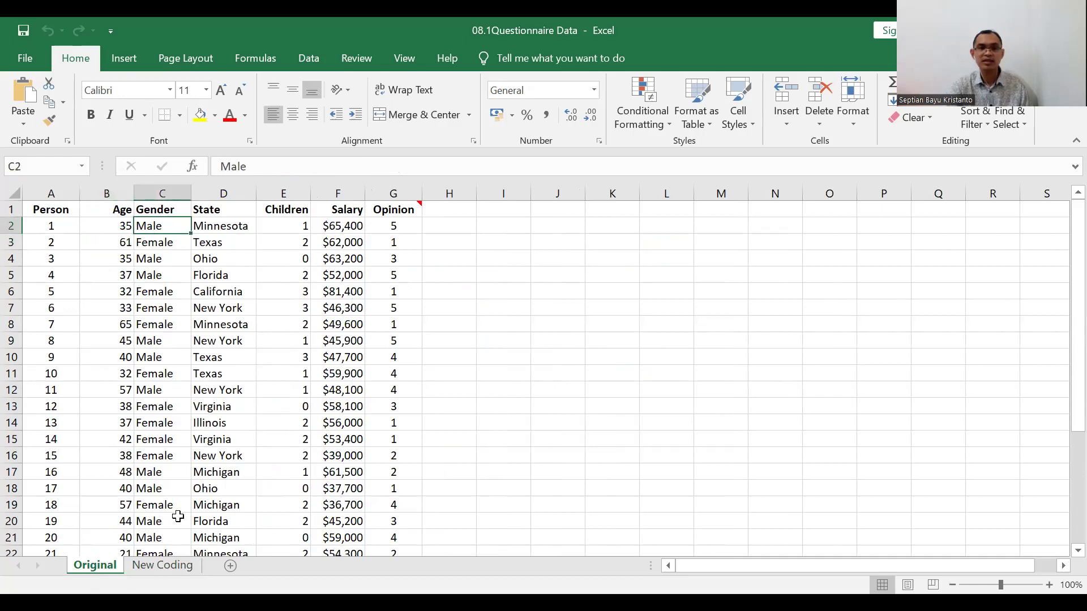
{"action": "left_click", "coordinate": [170, 565]}
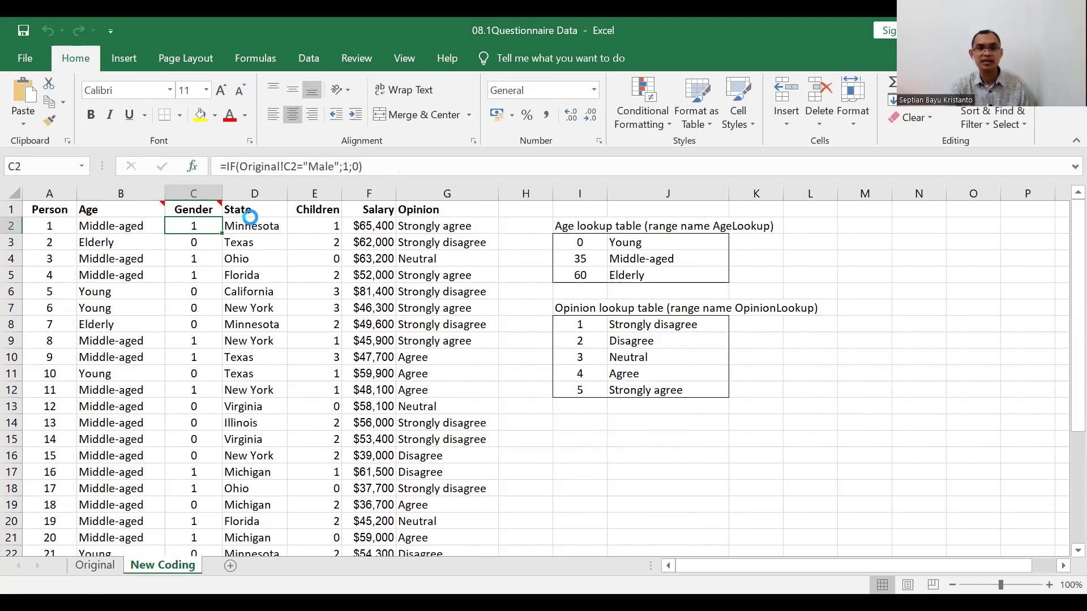
Step: Review the IF function arguments behind Gender cell C2 on New Coding and leave the formula unchanged
{"action": "key", "text": "F2"}
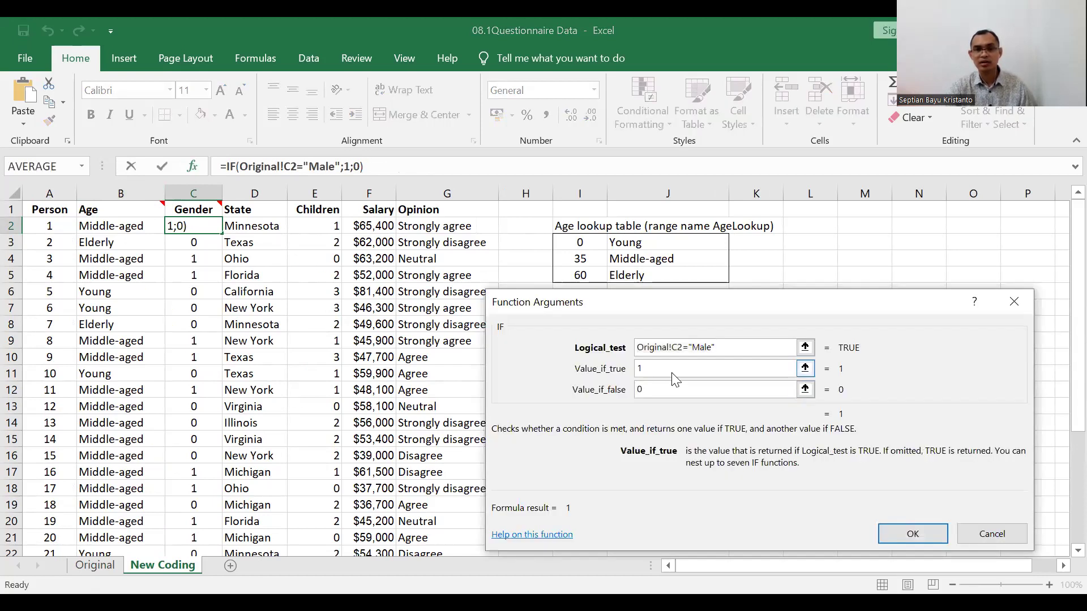
{"action": "left_click", "coordinate": [688, 390]}
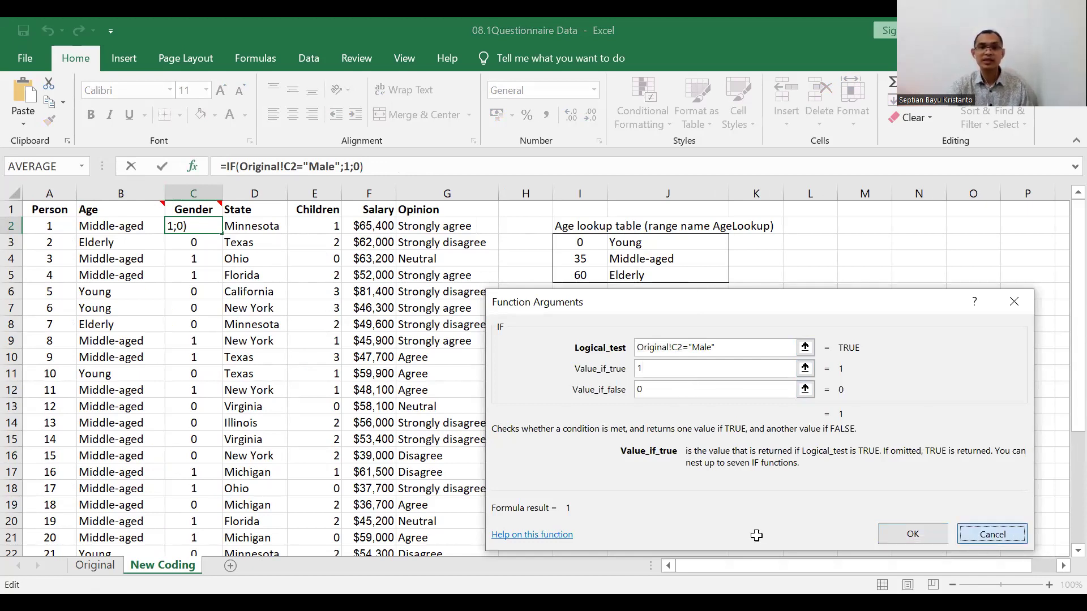
{"action": "key", "text": "Return"}
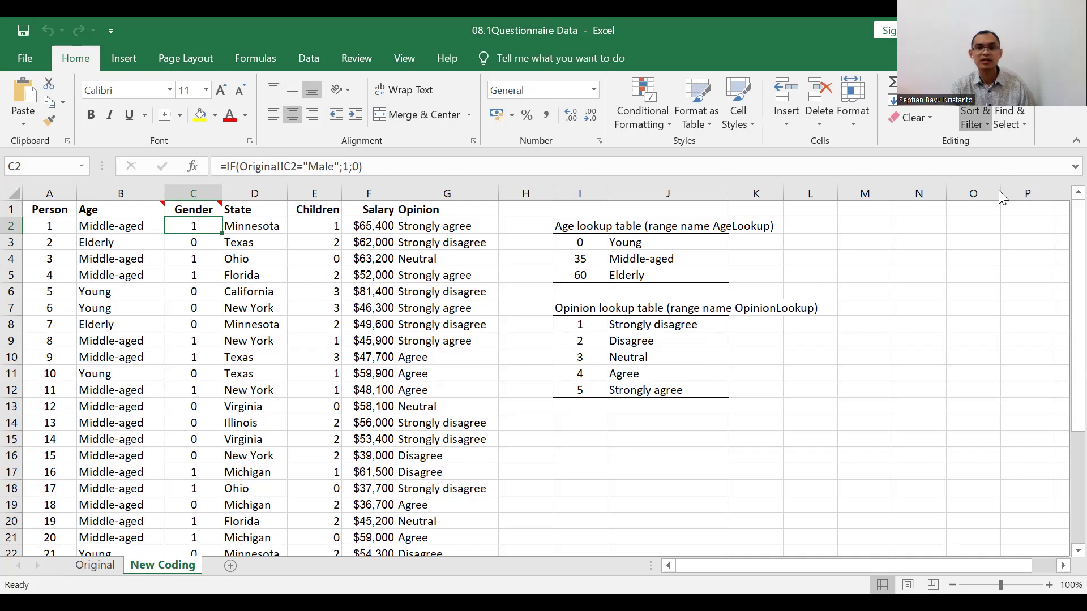
Step: Turn on filtering for the New Coding data table from the Gender header cell
{"action": "left_click", "coordinate": [973, 117]}
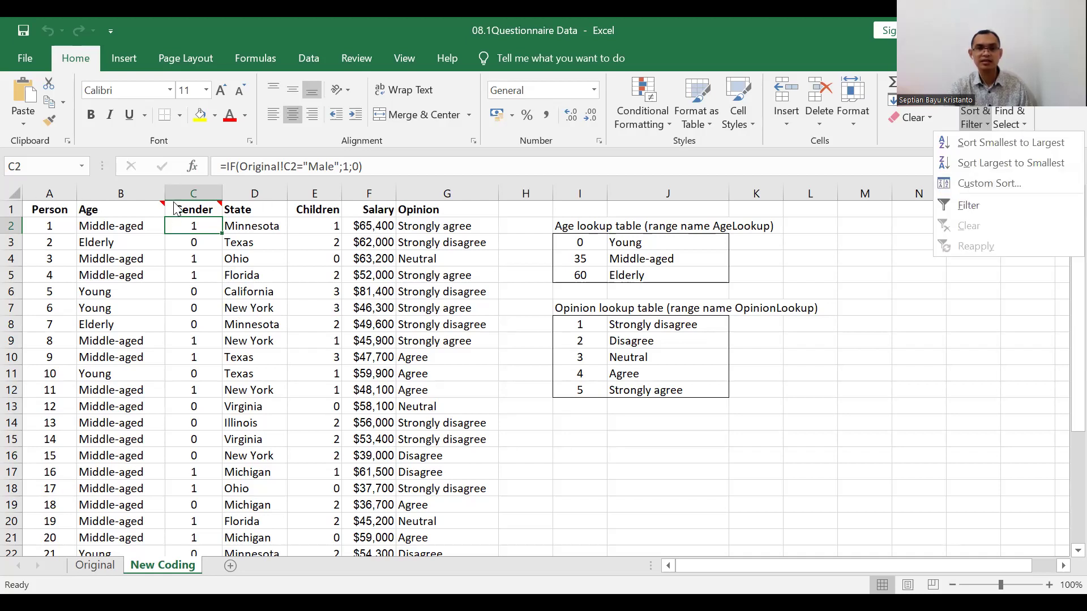
{"action": "left_click", "coordinate": [210, 209]}
{"action": "left_click", "coordinate": [210, 210]}
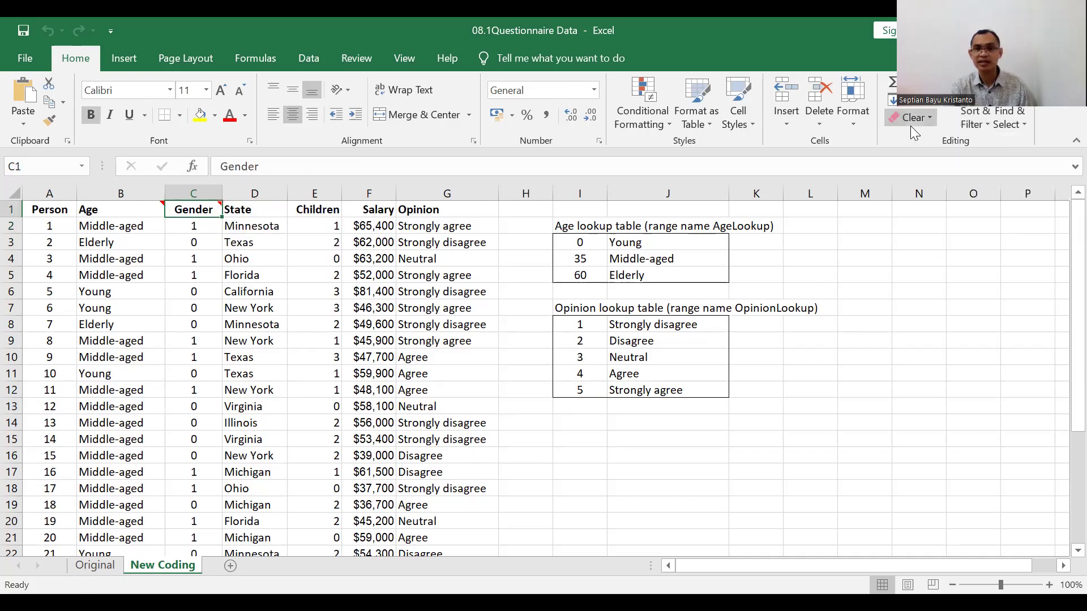
{"action": "left_click", "coordinate": [975, 126]}
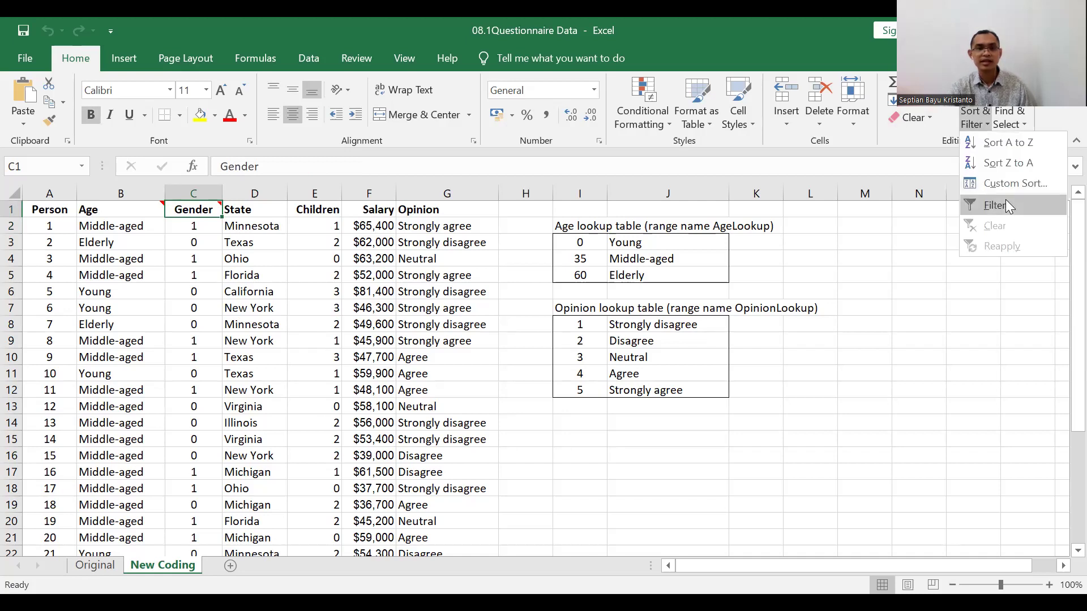
{"action": "left_click", "coordinate": [1005, 199]}
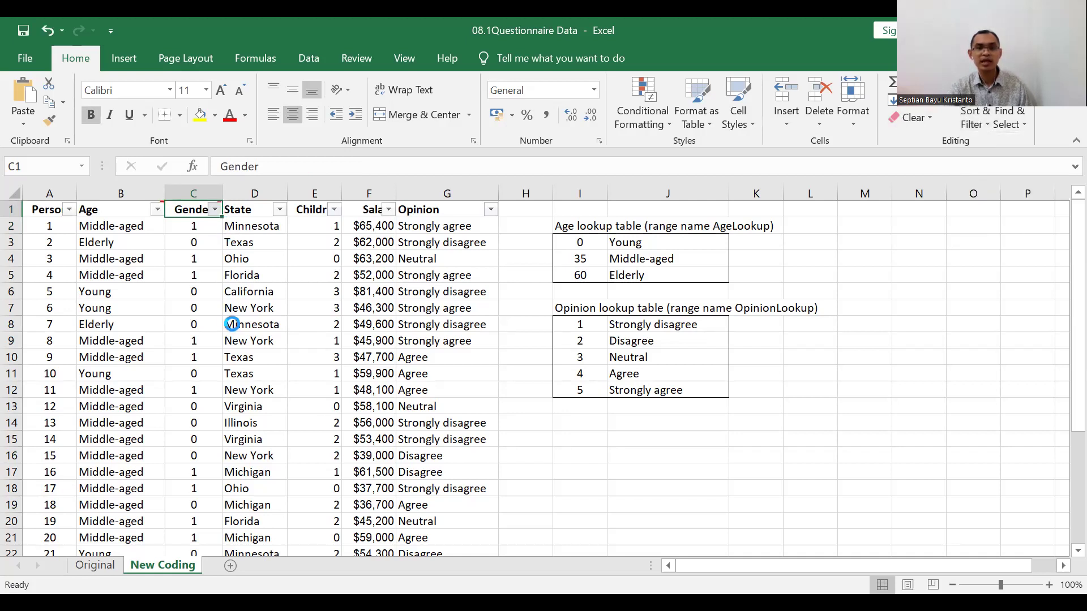
Step: View the available filter values for the Gender and State columns without applying a filter
{"action": "key", "text": "alt+Down"}
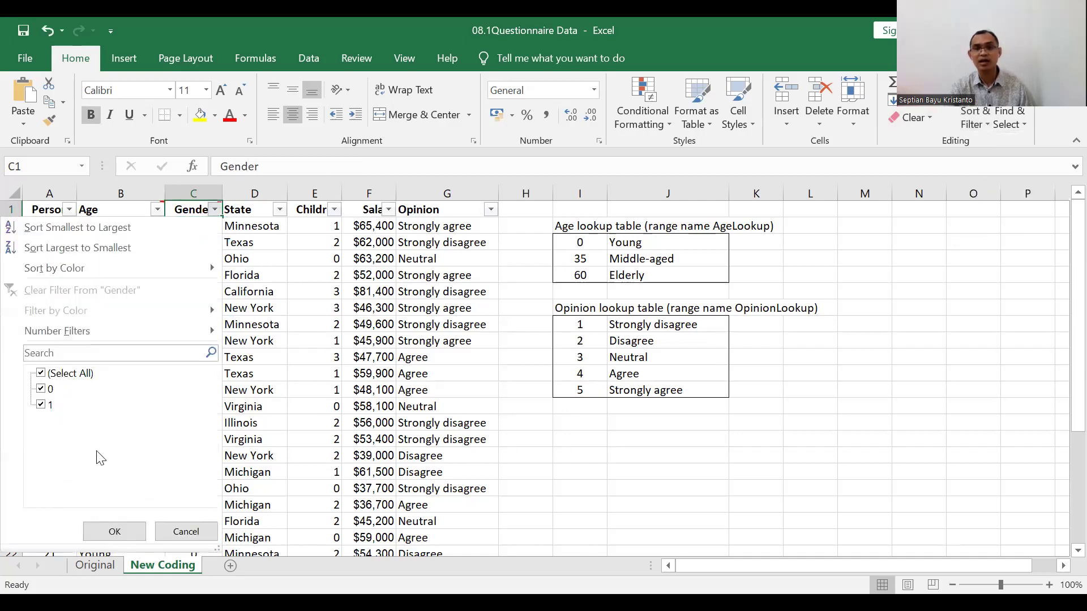
{"action": "left_click", "coordinate": [180, 538]}
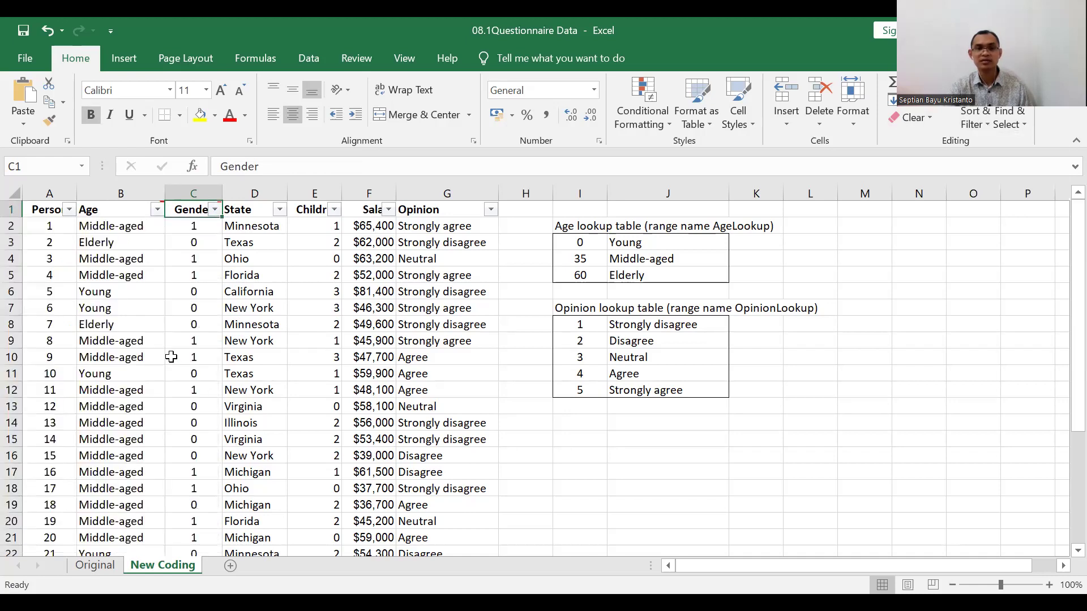
{"action": "left_click", "coordinate": [279, 210]}
{"action": "scroll", "coordinate": [158, 419], "scroll_direction": "down", "scroll_amount": 1}
{"action": "scroll", "coordinate": [157, 412], "scroll_direction": "up", "scroll_amount": 1}
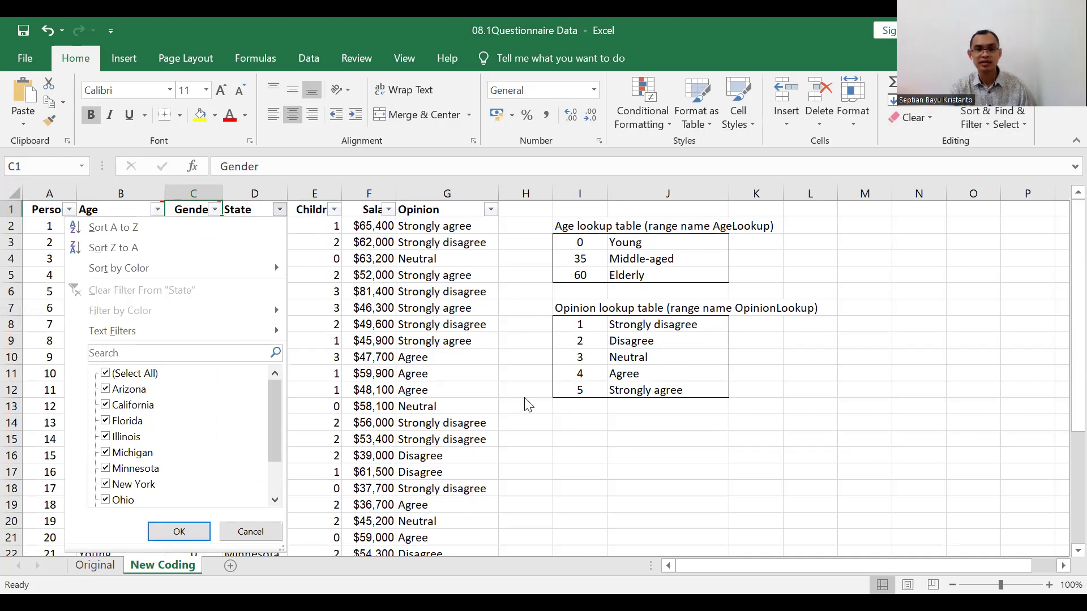
Step: Turn off filtering on the New Coding data table
{"action": "left_click", "coordinate": [529, 431]}
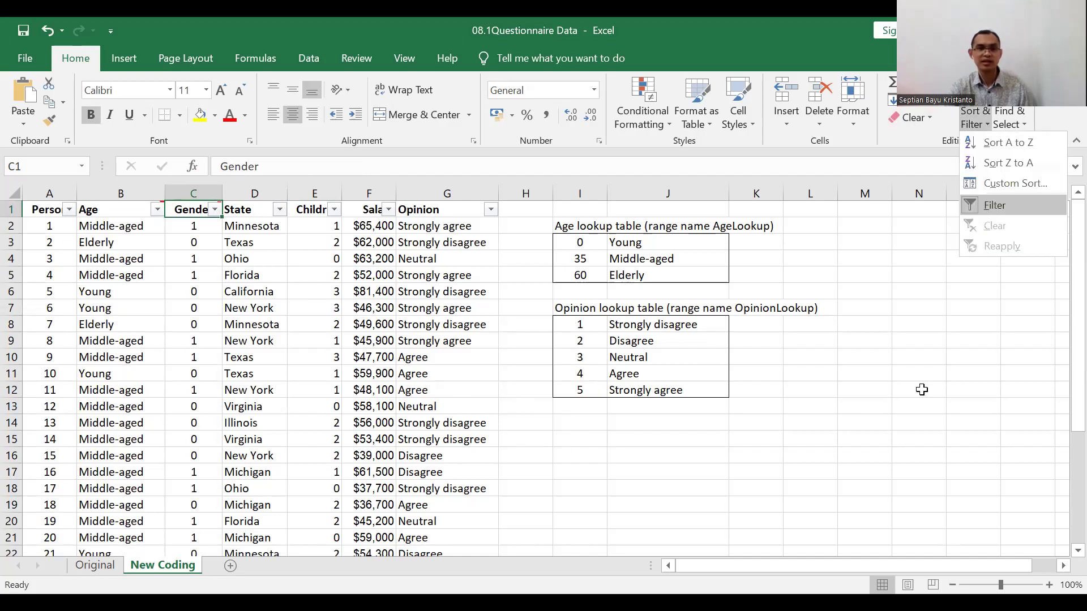
{"action": "key", "text": "f"}
{"action": "left_click", "coordinate": [912, 455]}
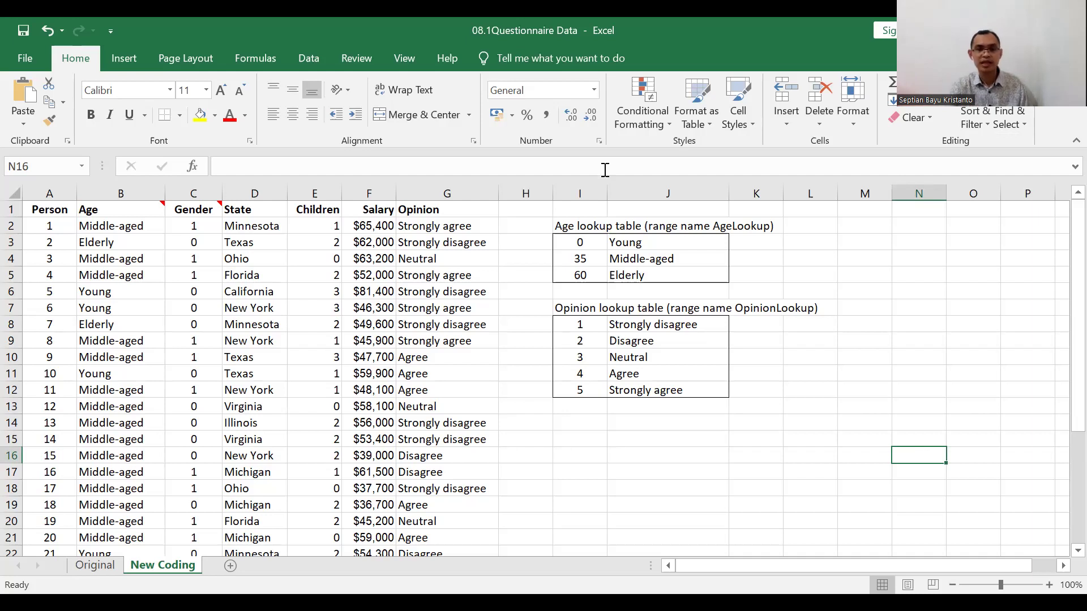
Step: Enter the labels MEAN, MEDIAN and MODE in cells I14, I15 and I16 below the opinion lookup table
{"action": "left_click", "coordinate": [569, 420]}
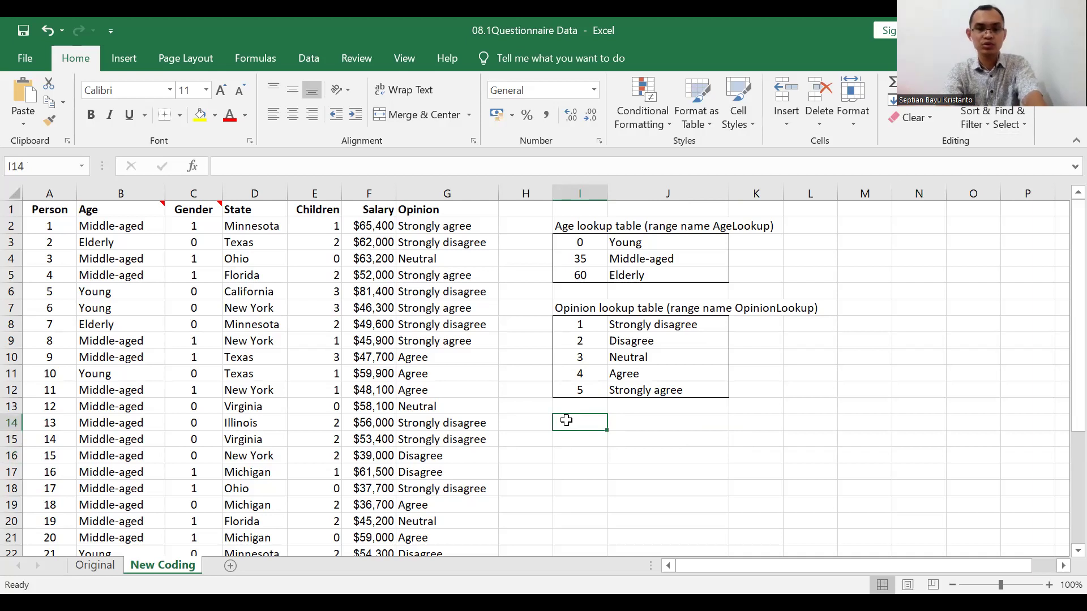
{"action": "type", "text": "MEAN"}
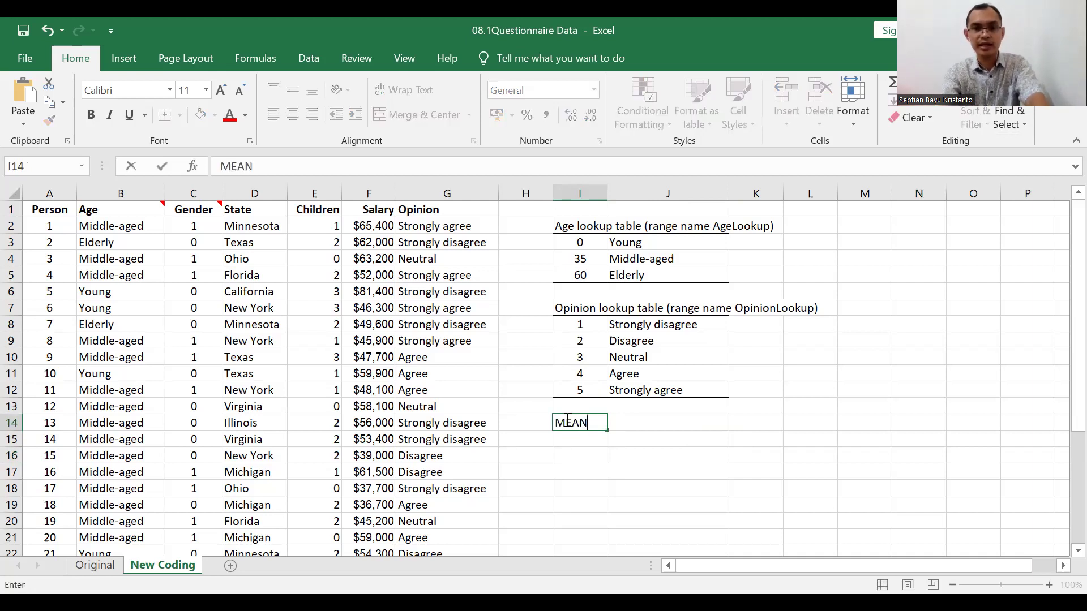
{"action": "key", "text": "Return"}
{"action": "type", "text": "MEDI"}
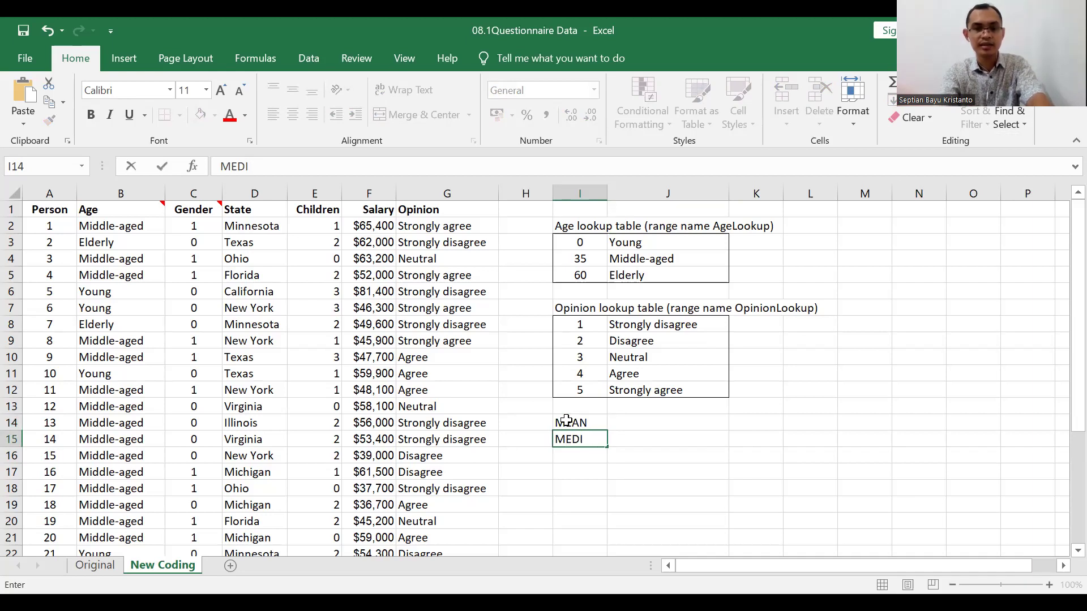
{"action": "type", "text": "OAN"}
{"action": "key", "text": "Return"}
{"action": "type", "text": "MODE"}
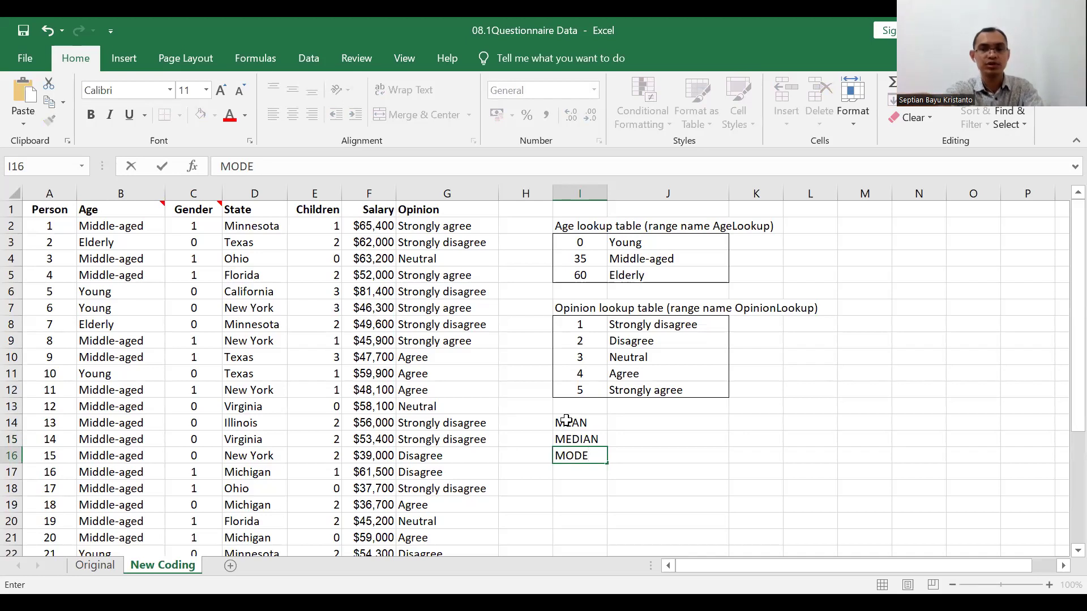
{"action": "left_click", "coordinate": [747, 456]}
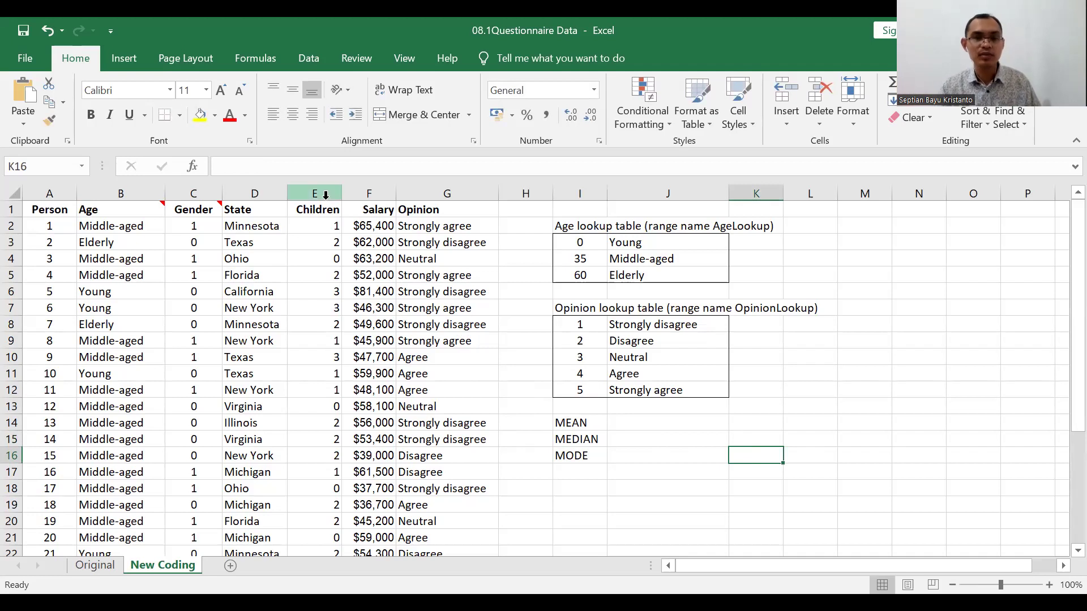
Step: Enter a formula in J14, beside MEAN, that references the Children values as =E2:E31
{"action": "left_click", "coordinate": [651, 437]}
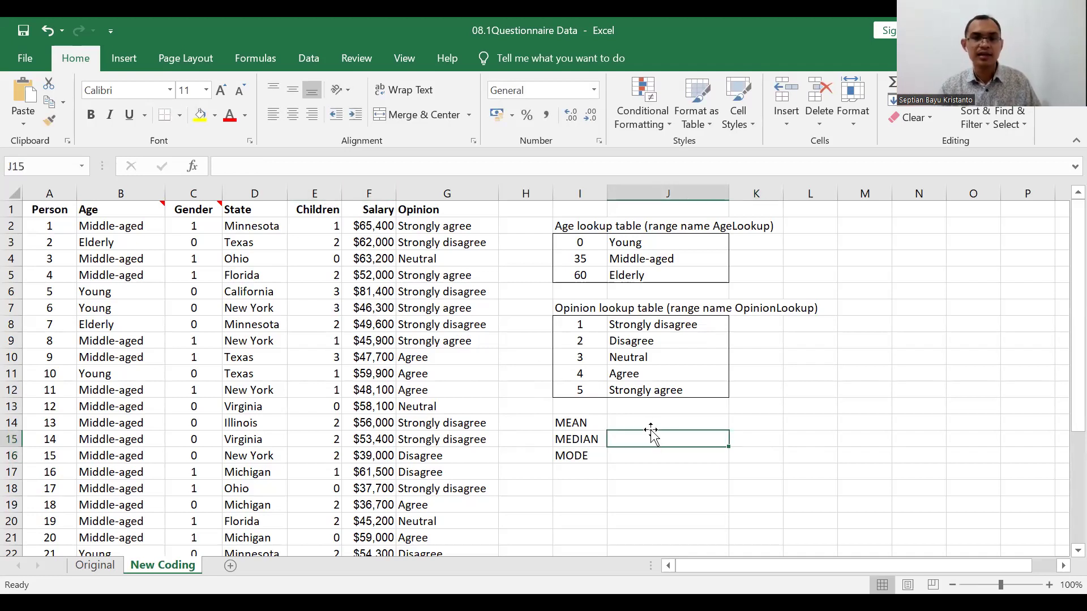
{"action": "left_click", "coordinate": [658, 426]}
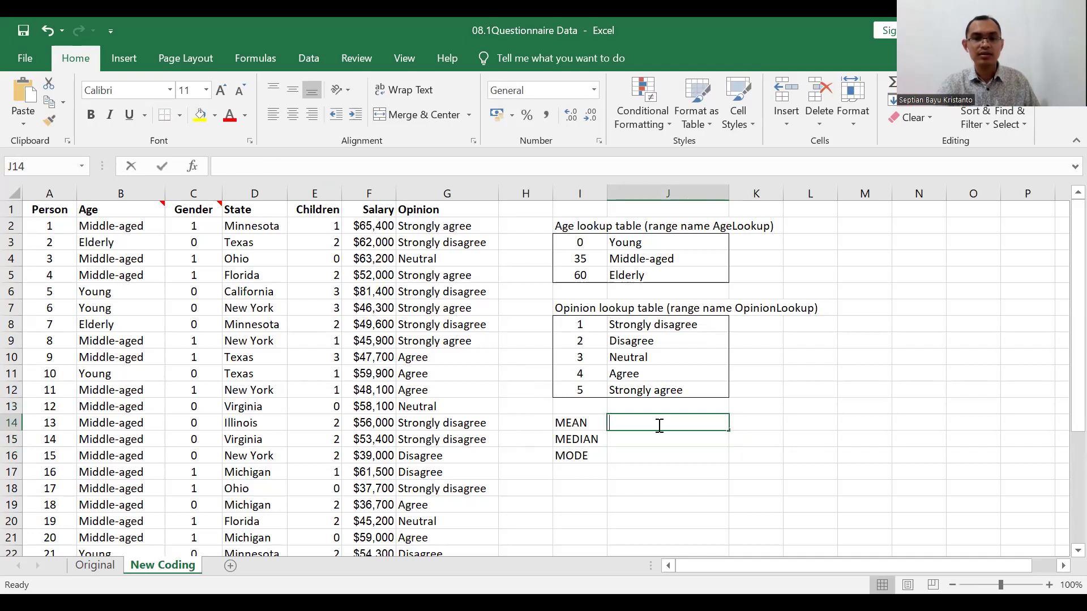
{"action": "type", "text": "="}
{"action": "left_click_drag", "start_coordinate": [338, 224], "coordinate": [338, 370]}
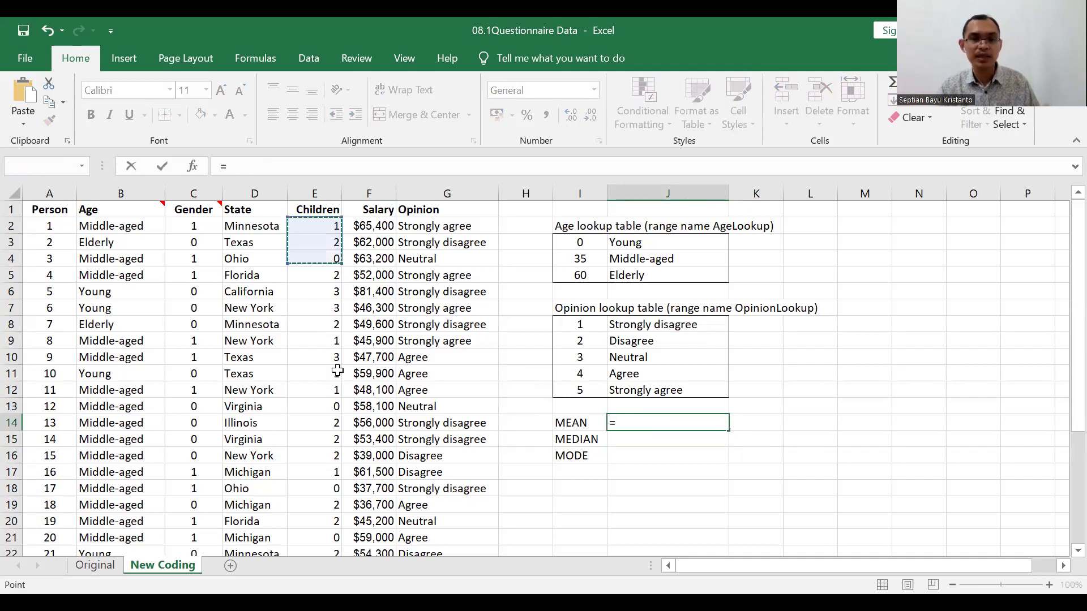
{"action": "left_click_drag", "start_coordinate": [337, 258], "coordinate": [332, 490]}
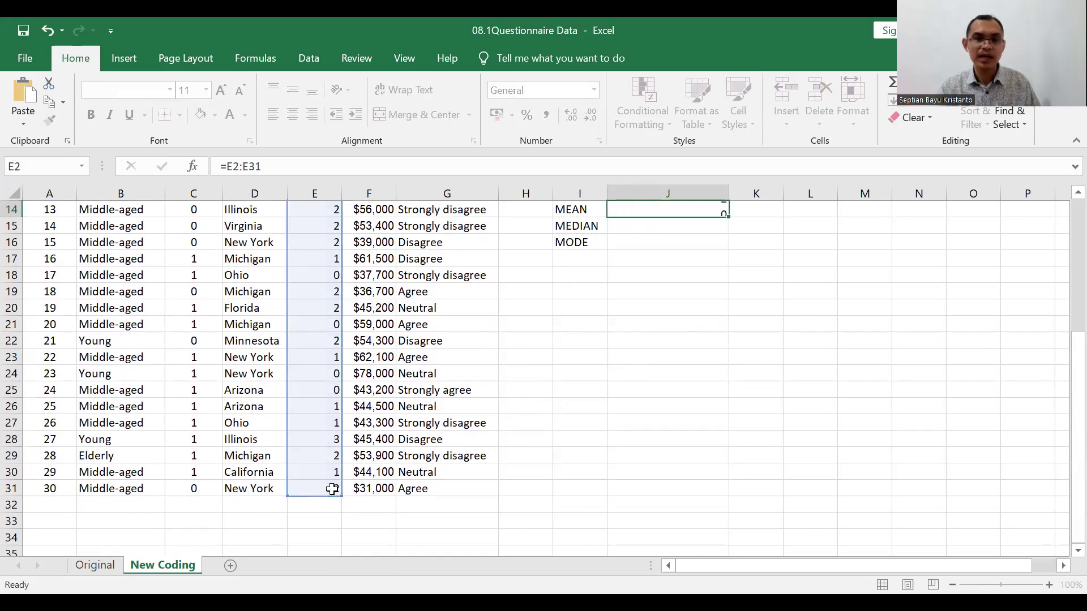
{"action": "key", "text": "Return"}
{"action": "scroll", "coordinate": [653, 356], "scroll_direction": "up", "scroll_amount": 3}
{"action": "left_click", "coordinate": [653, 356]}
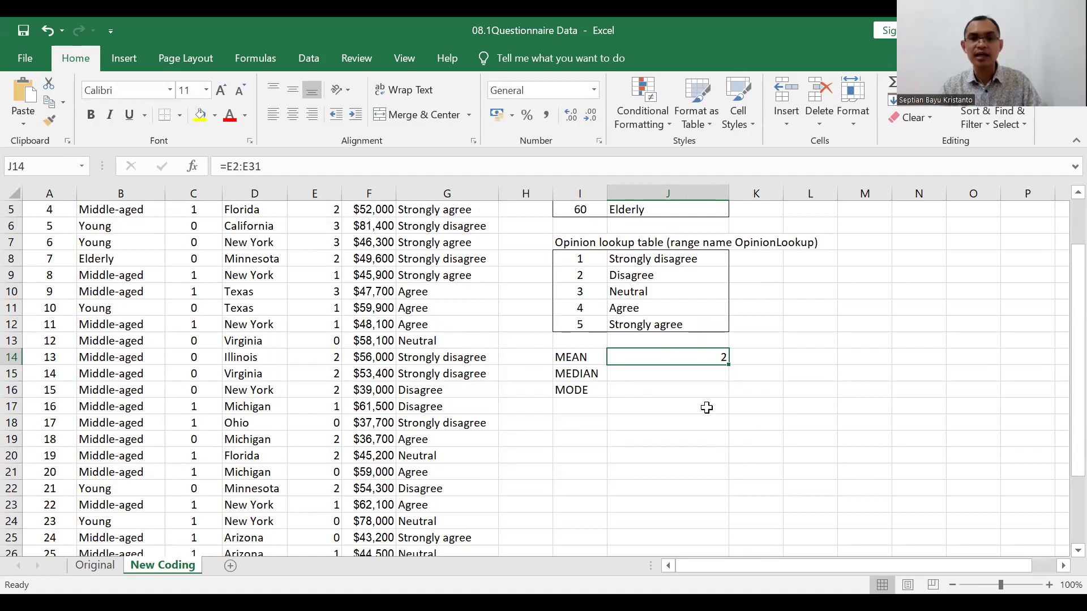
{"action": "left_click", "coordinate": [679, 376]}
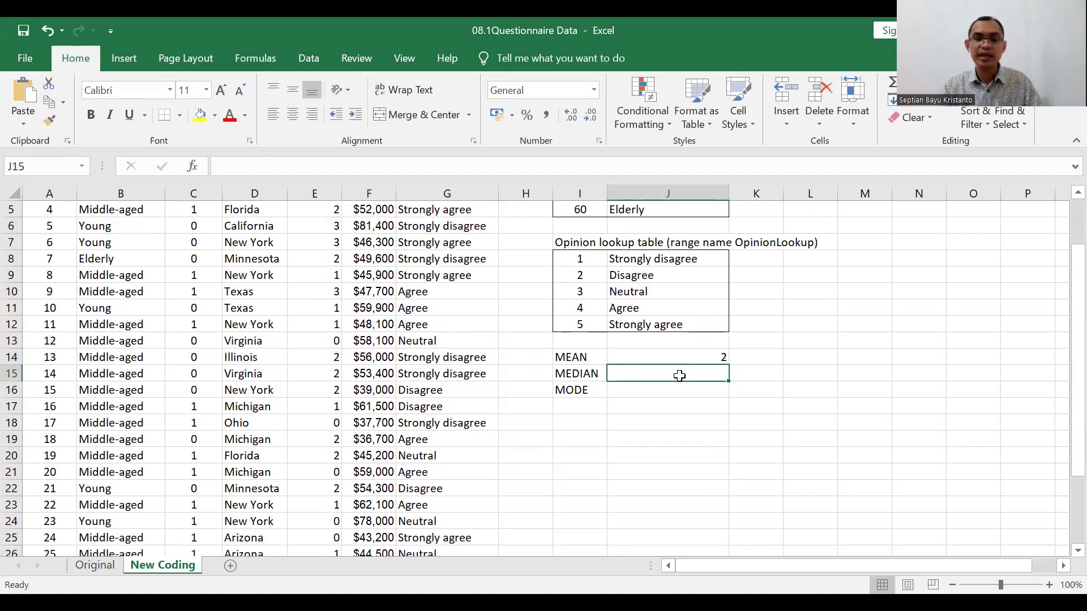
Step: Calculate the median of the Children column in J15, beside MEDIAN, with =MEDIAN(E2:E31)
{"action": "type", "text": "="}
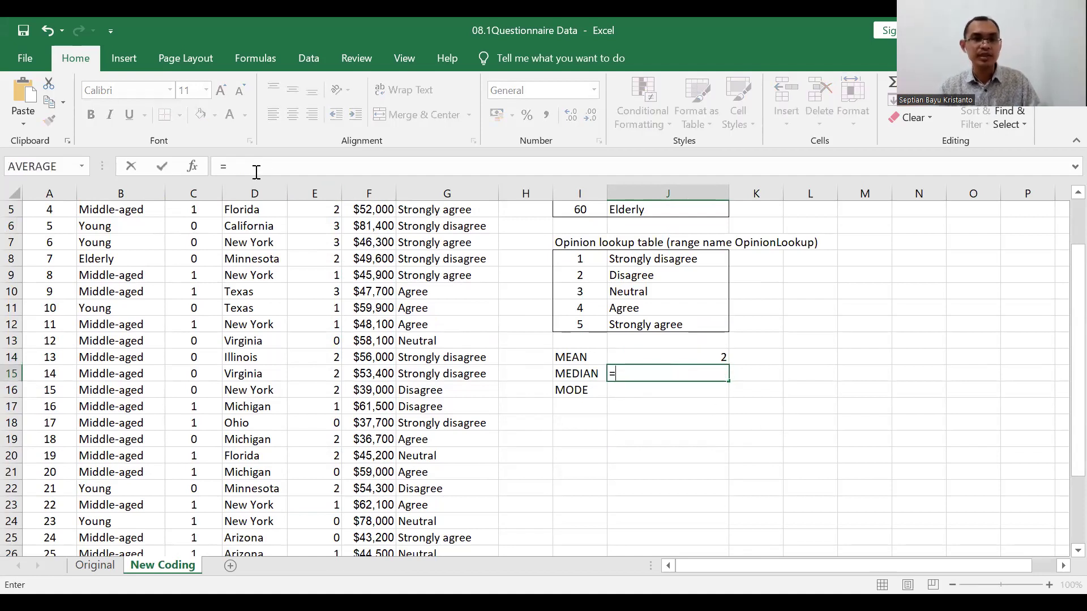
{"action": "type", "text": "me"}
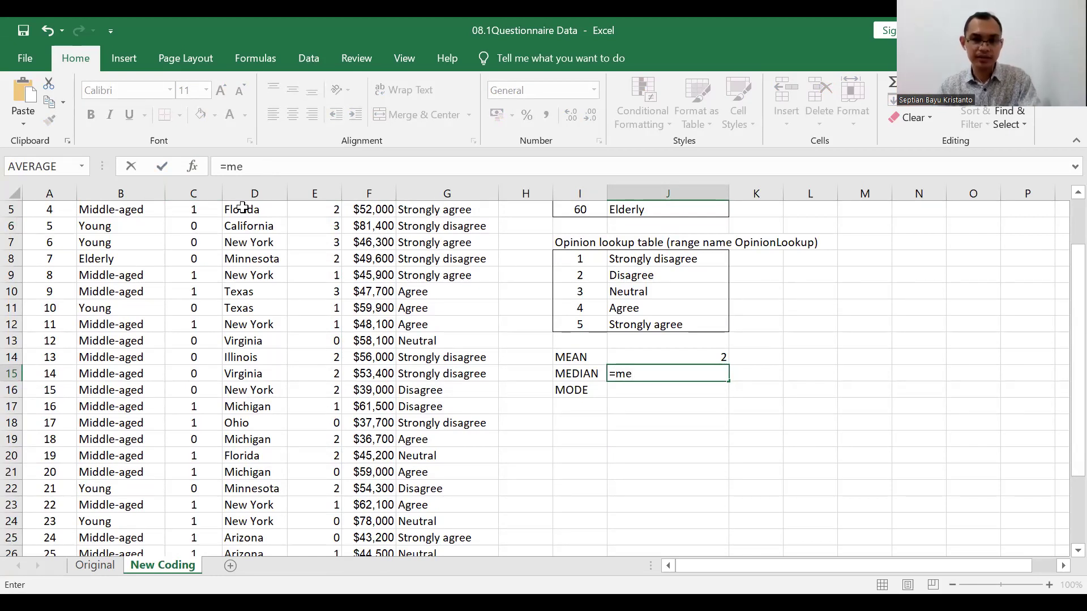
{"action": "type", "text": "d"}
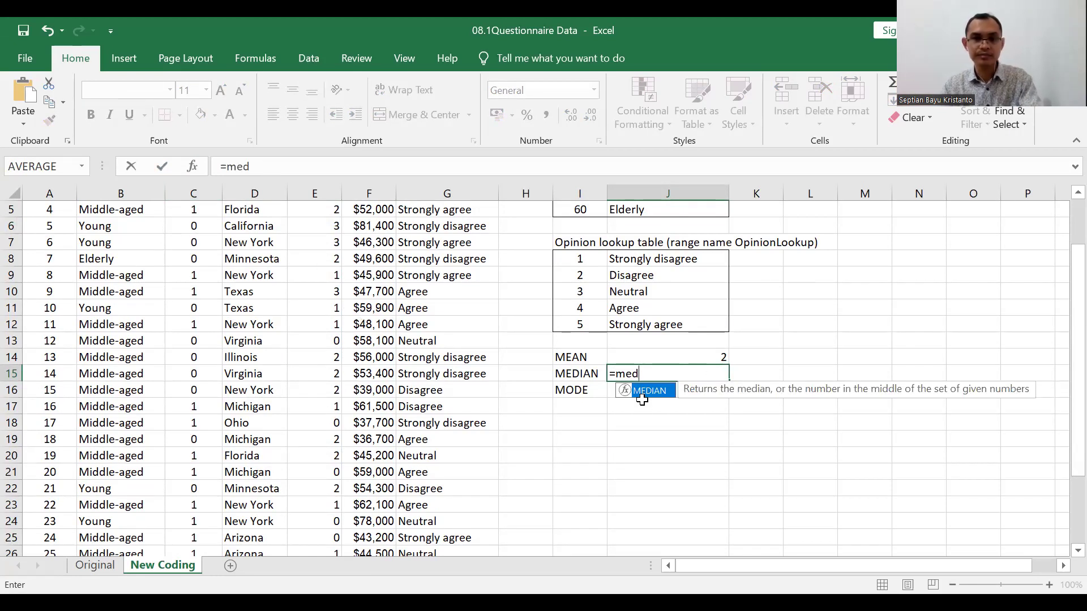
{"action": "key", "text": "Tab"}
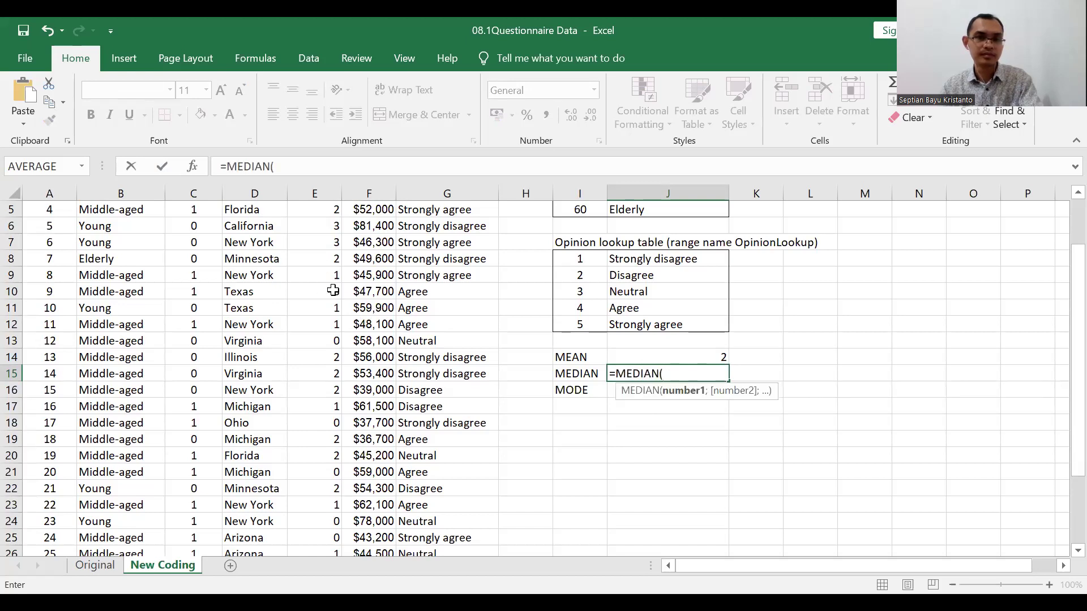
{"action": "scroll", "coordinate": [252, 277], "scroll_direction": "up", "scroll_amount": 2}
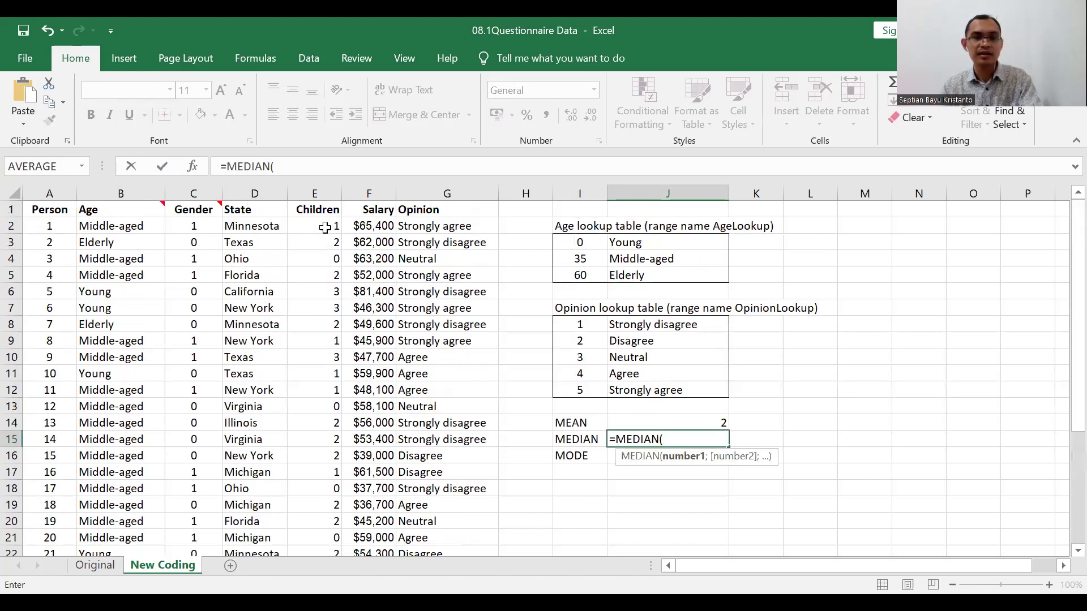
{"action": "left_click", "coordinate": [326, 230]}
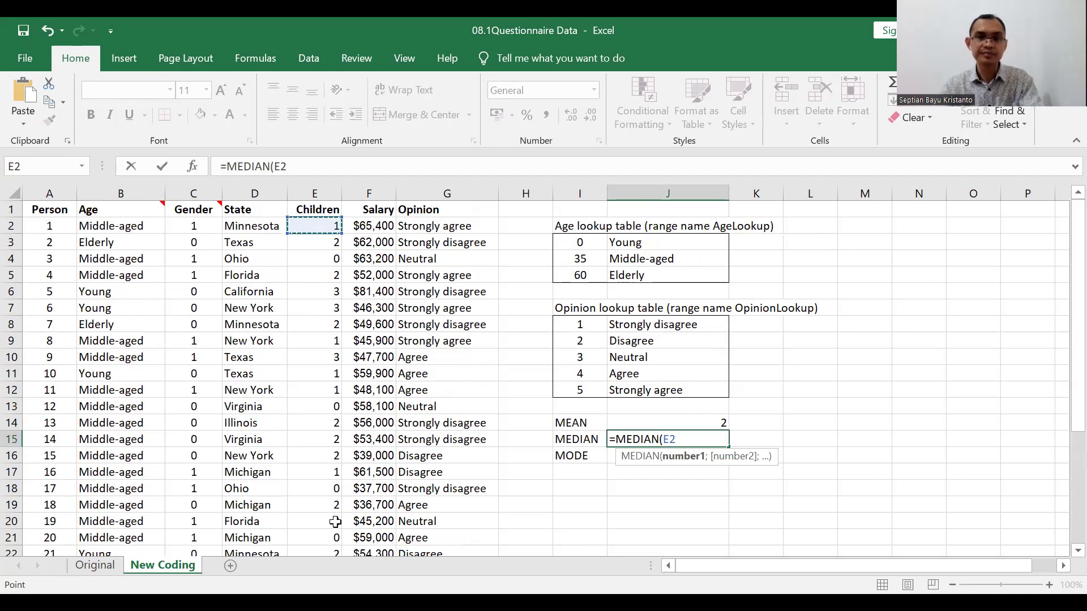
{"action": "key", "text": "ctrl+shift+Down"}
{"action": "key", "text": "Return"}
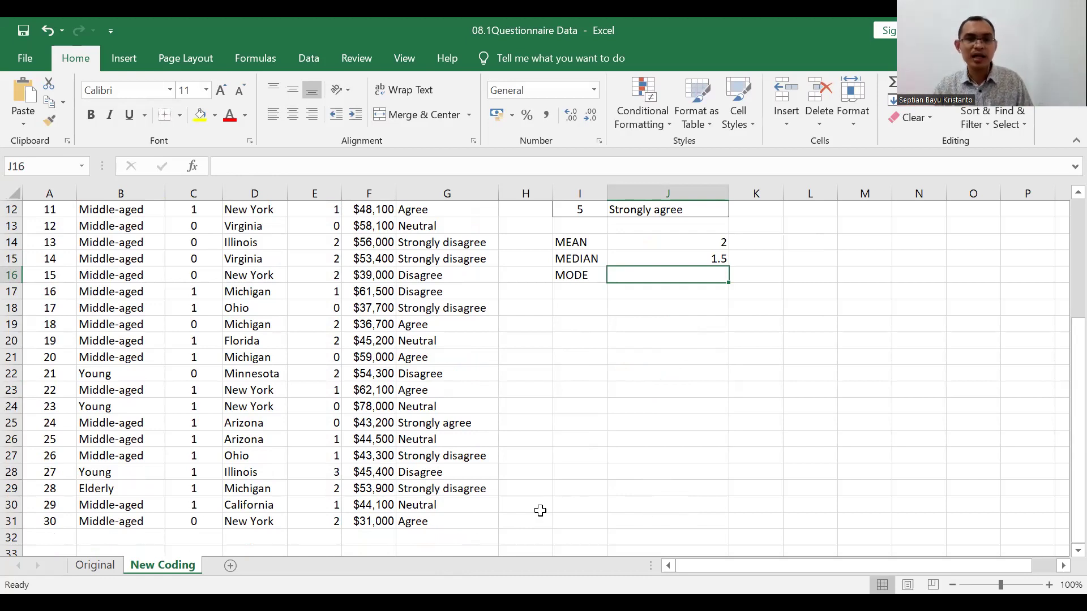
Step: Sort the data table by Children in ascending order to check the middle values in E16:E17, and undo the sort
{"action": "scroll", "coordinate": [538, 510], "scroll_direction": "up", "scroll_amount": 2}
{"action": "scroll", "coordinate": [316, 374], "scroll_direction": "up", "scroll_amount": 1}
{"action": "left_click_drag", "start_coordinate": [316, 373], "coordinate": [326, 447]}
{"action": "left_click", "coordinate": [582, 362]}
{"action": "left_click", "coordinate": [314, 419]}
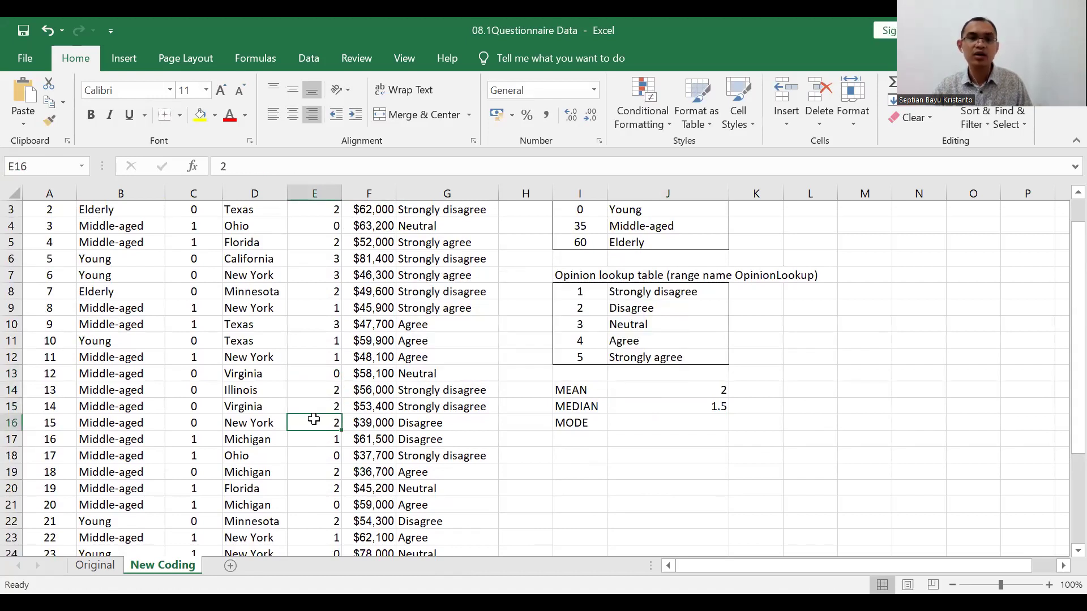
{"action": "scroll", "coordinate": [314, 419], "scroll_direction": "up", "scroll_amount": 1}
{"action": "key", "text": "ctrl+Up"}
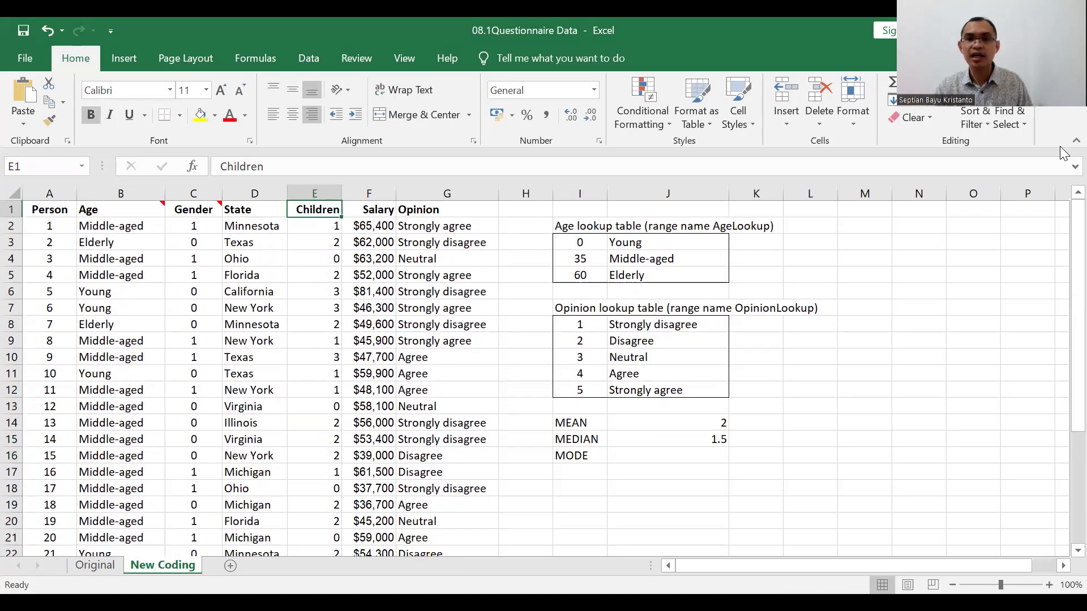
{"action": "left_click", "coordinate": [973, 125]}
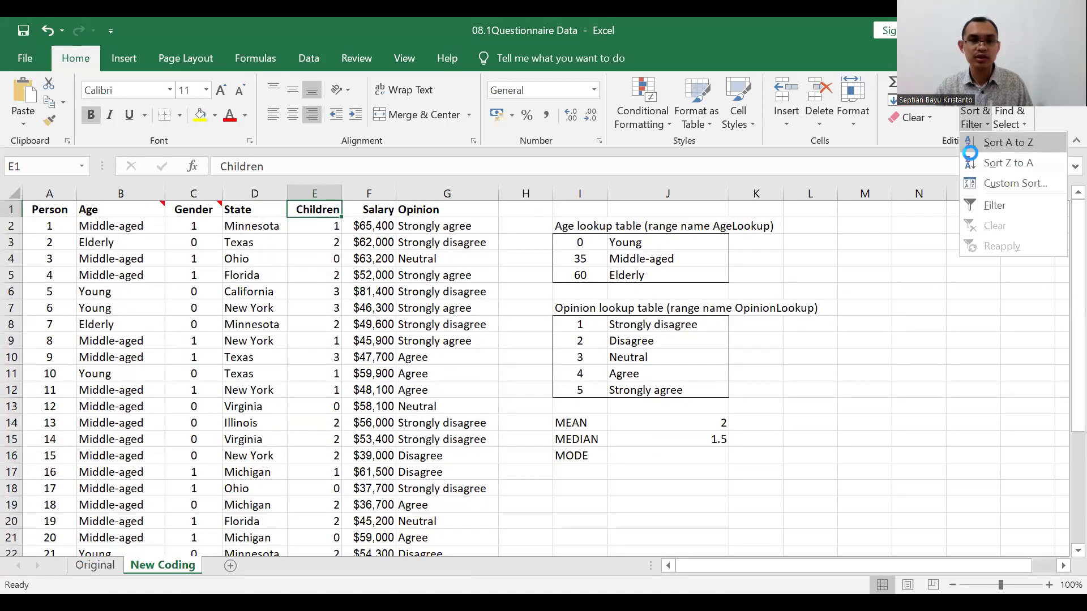
{"action": "left_click", "coordinate": [970, 148]}
{"action": "scroll", "coordinate": [242, 362], "scroll_direction": "down", "scroll_amount": 4}
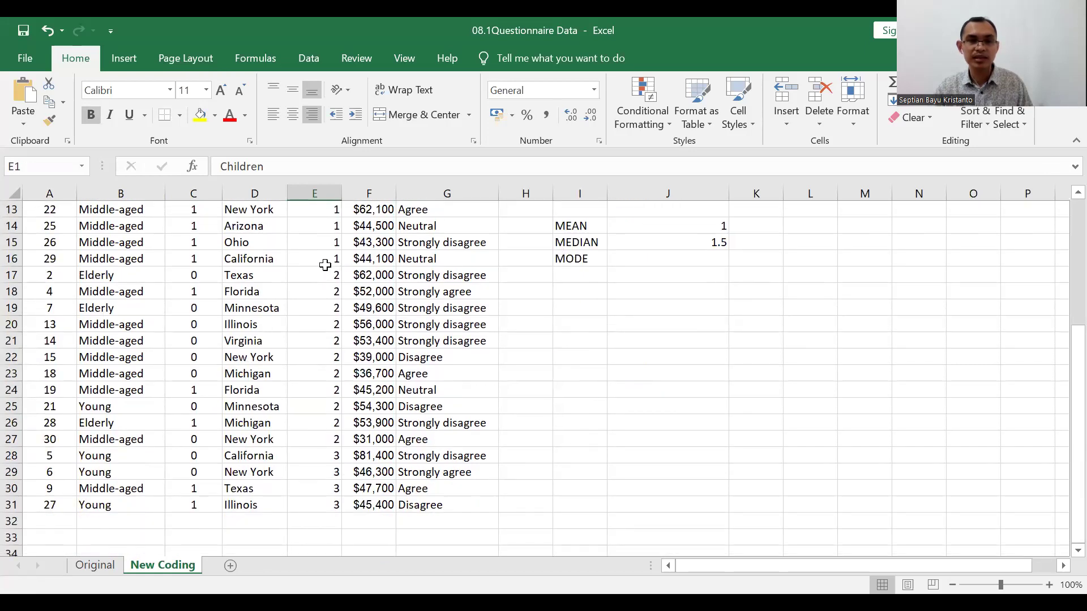
{"action": "left_click_drag", "start_coordinate": [325, 264], "coordinate": [327, 275]}
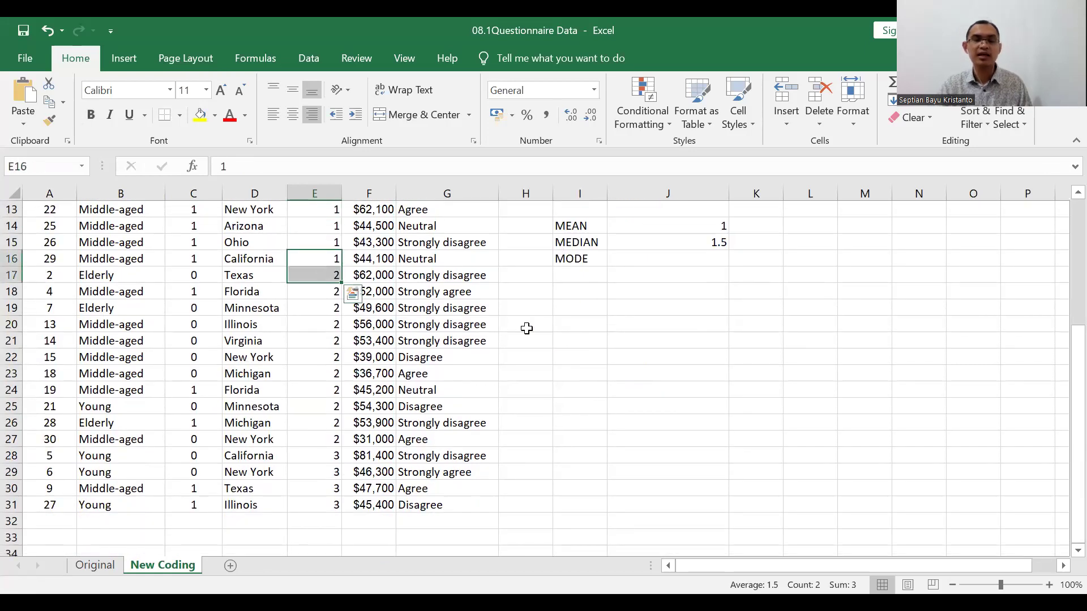
{"action": "left_click", "coordinate": [49, 32]}
{"action": "key", "text": "ctrl+z"}
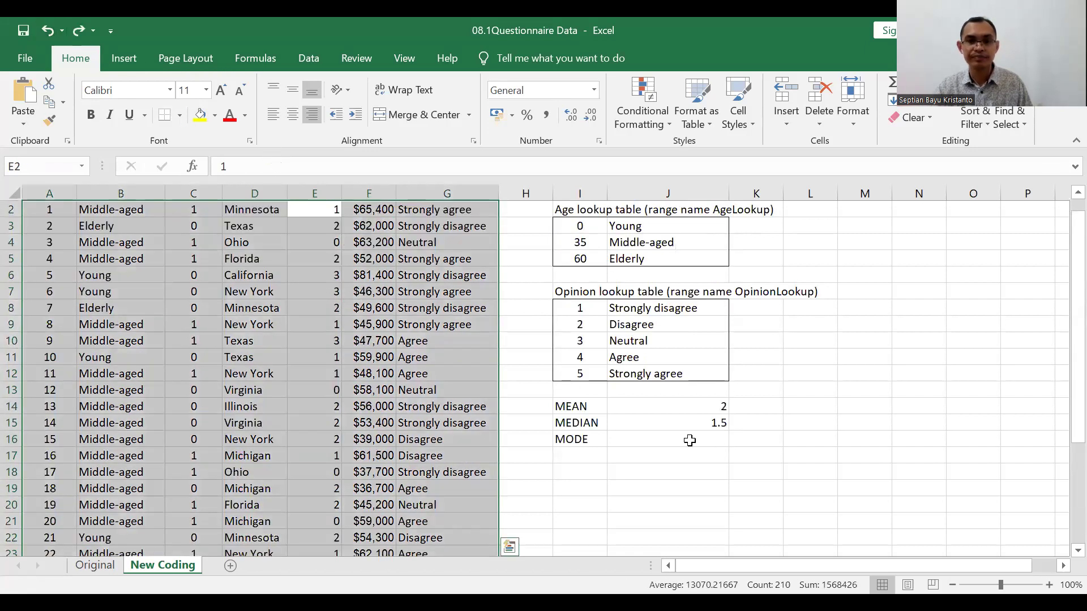
Step: Calculate the mode of the Children column in J16, beside MODE, with =MODE.MULT(E2:E31)
{"action": "left_click", "coordinate": [694, 441]}
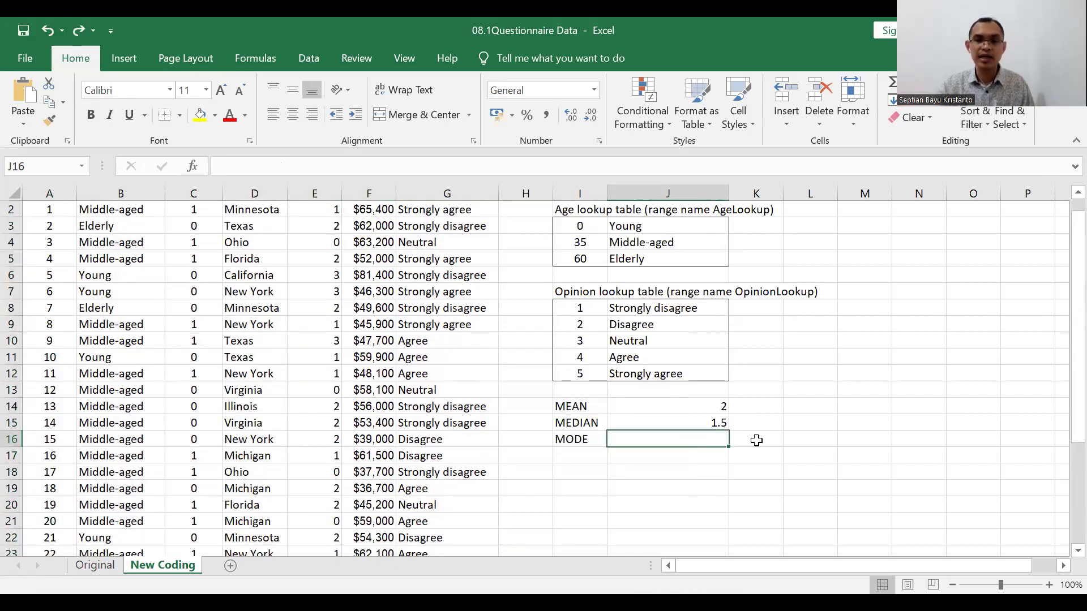
{"action": "type", "text": "=mod"}
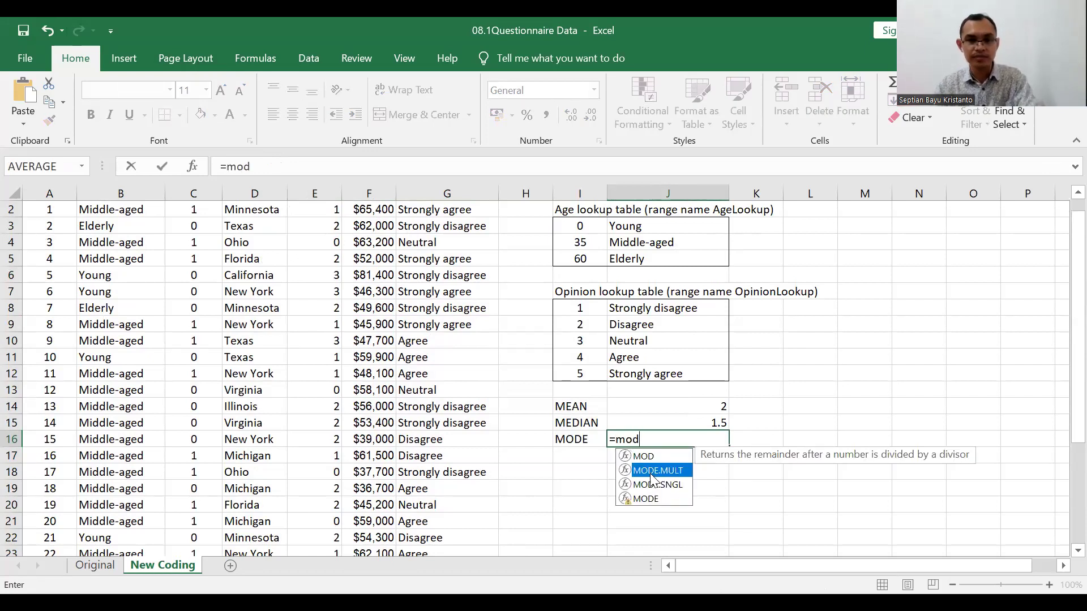
{"action": "double_click", "coordinate": [656, 471]}
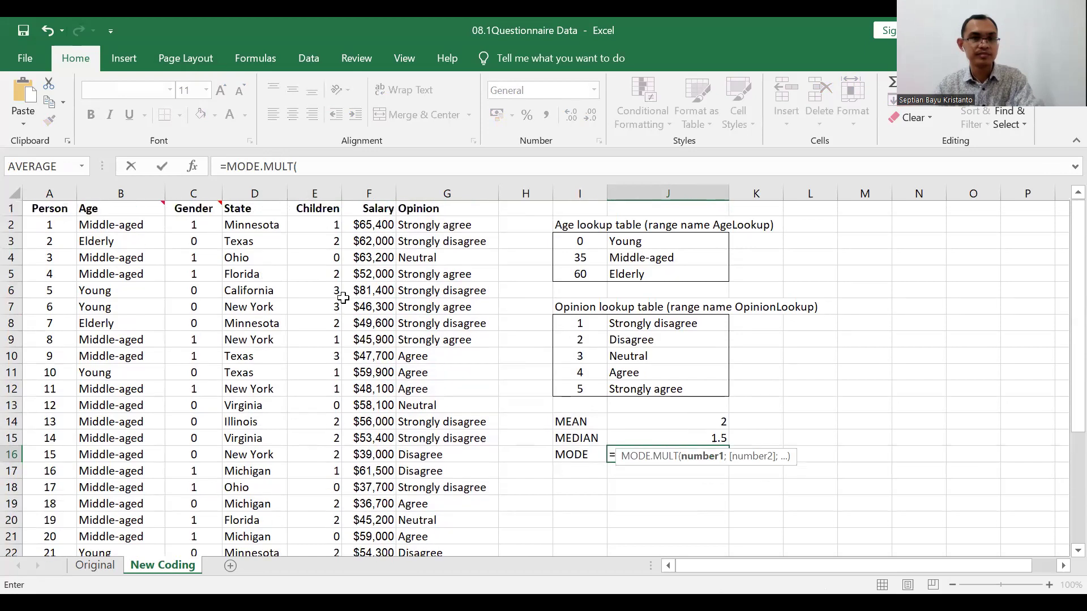
{"action": "left_click", "coordinate": [317, 225]}
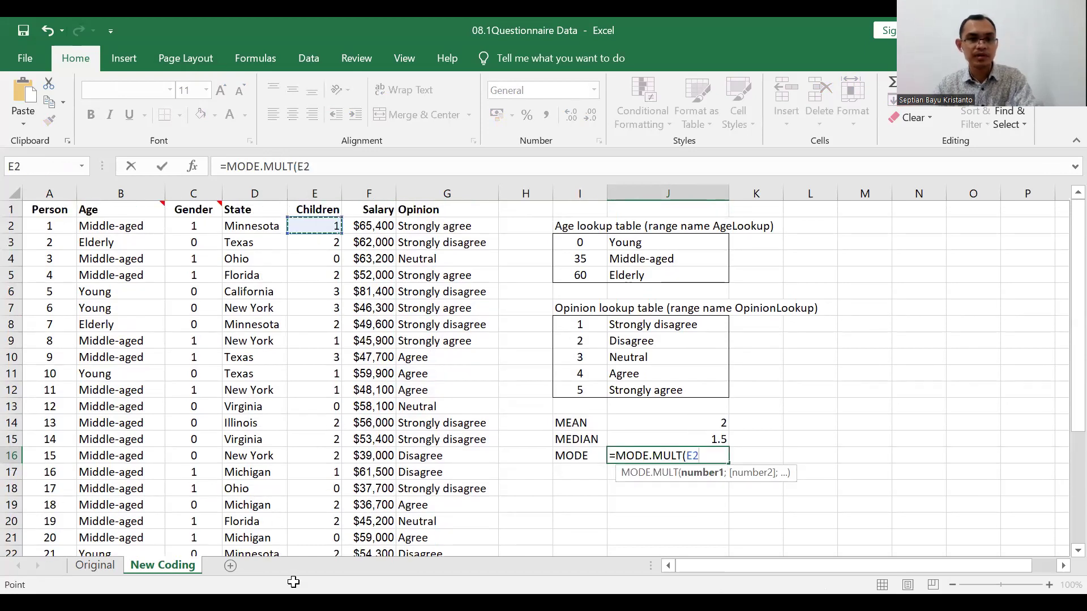
{"action": "left_click_drag", "start_coordinate": [318, 226], "coordinate": [358, 513]}
{"action": "key", "text": "Return"}
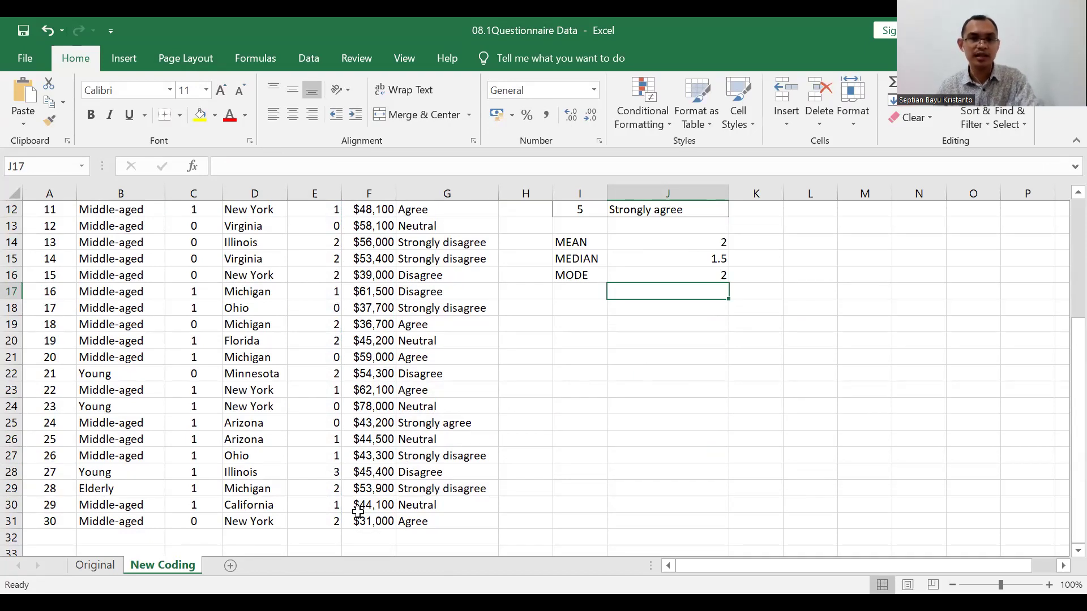
Step: Change the MEAN formula in J14 to reference the Salary values as =F2:F31
{"action": "scroll", "coordinate": [358, 513], "scroll_direction": "up", "scroll_amount": 4}
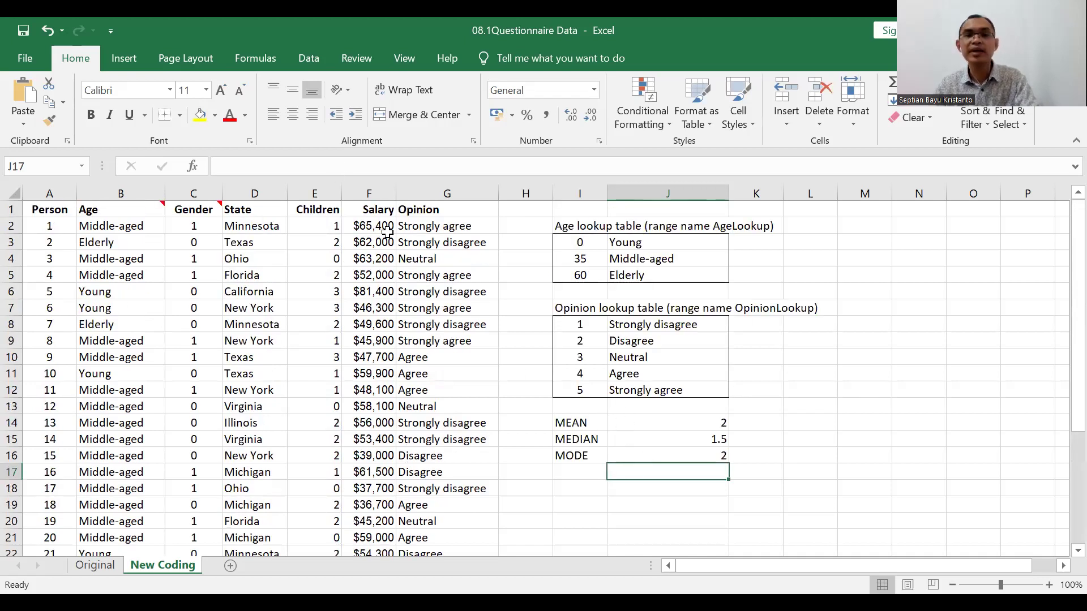
{"action": "scroll", "coordinate": [531, 308], "scroll_direction": "down", "scroll_amount": 1}
{"action": "scroll", "coordinate": [531, 308], "scroll_direction": "up", "scroll_amount": 1}
{"action": "left_click", "coordinate": [636, 425]}
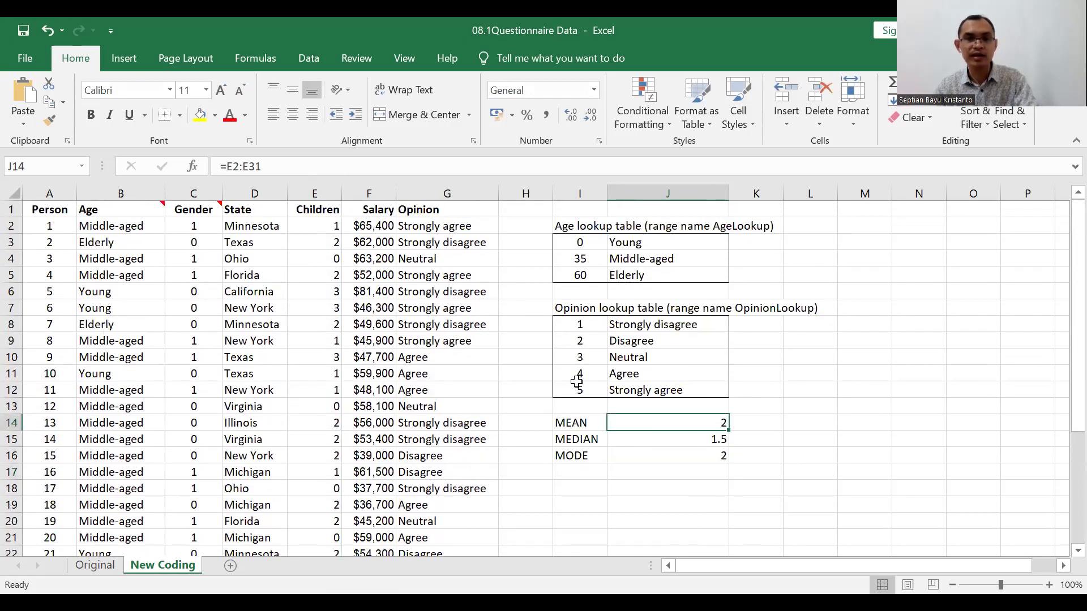
{"action": "left_click", "coordinate": [244, 166]}
{"action": "key", "text": "BackSpace"}
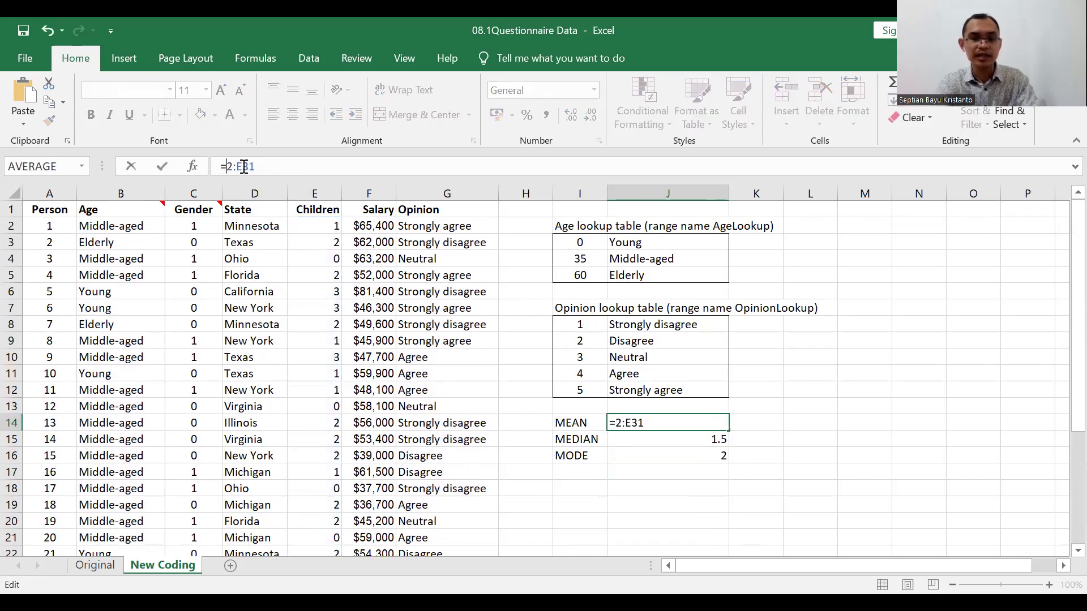
{"action": "type", "text": "F"}
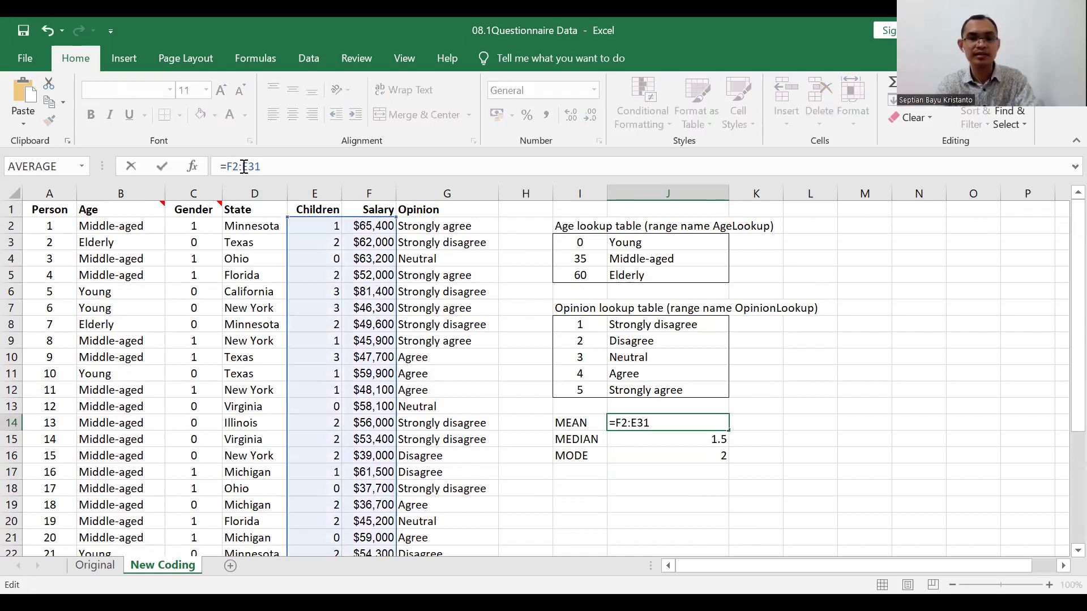
{"action": "key", "text": "Delete"}
{"action": "type", "text": "3"}
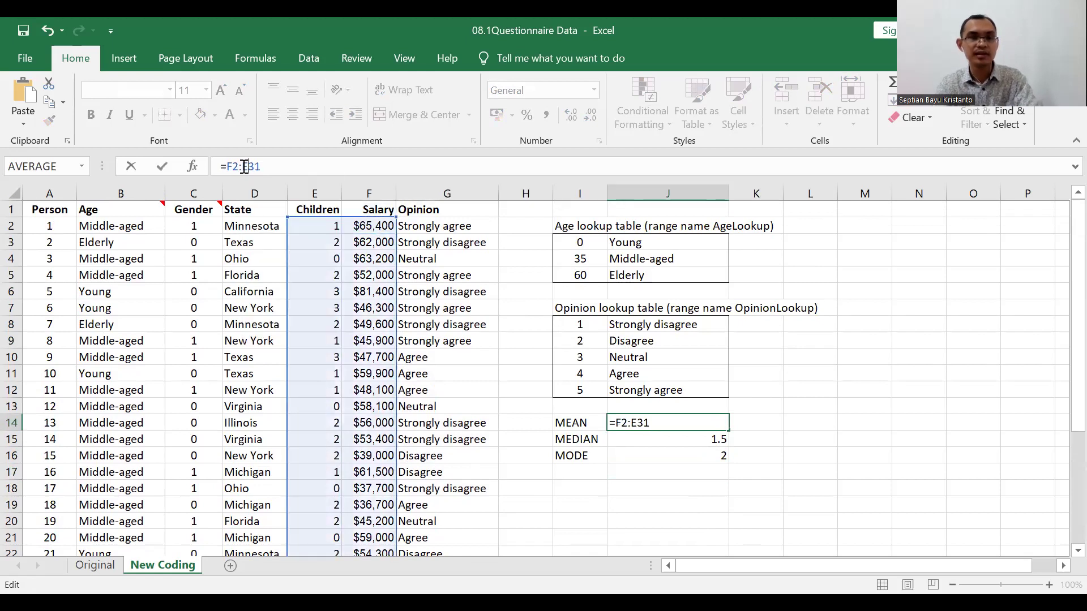
{"action": "key", "text": "Delete"}
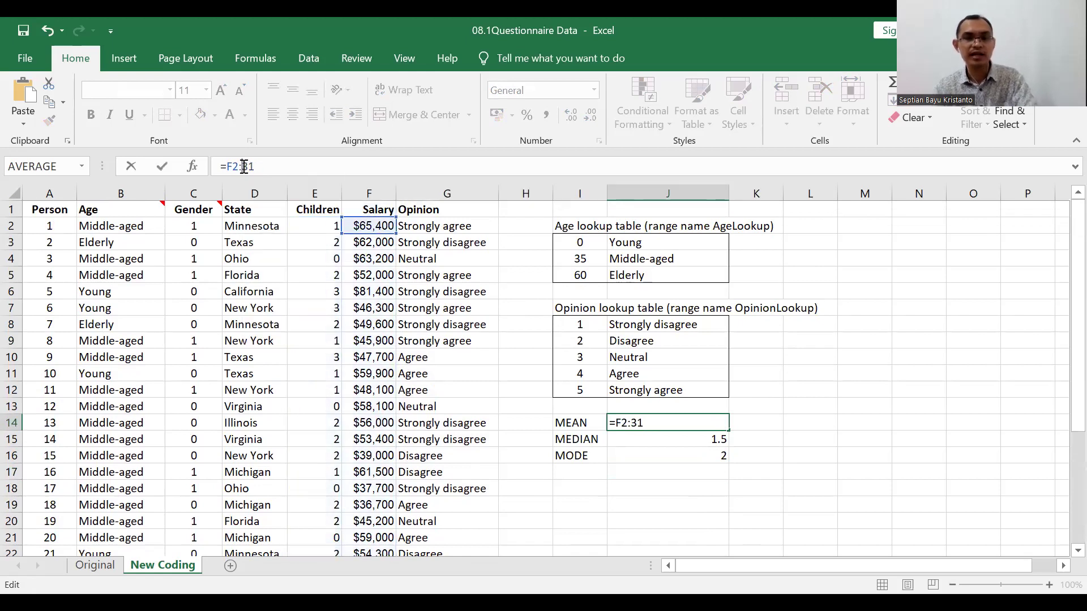
{"action": "type", "text": "F"}
{"action": "key", "text": "Return"}
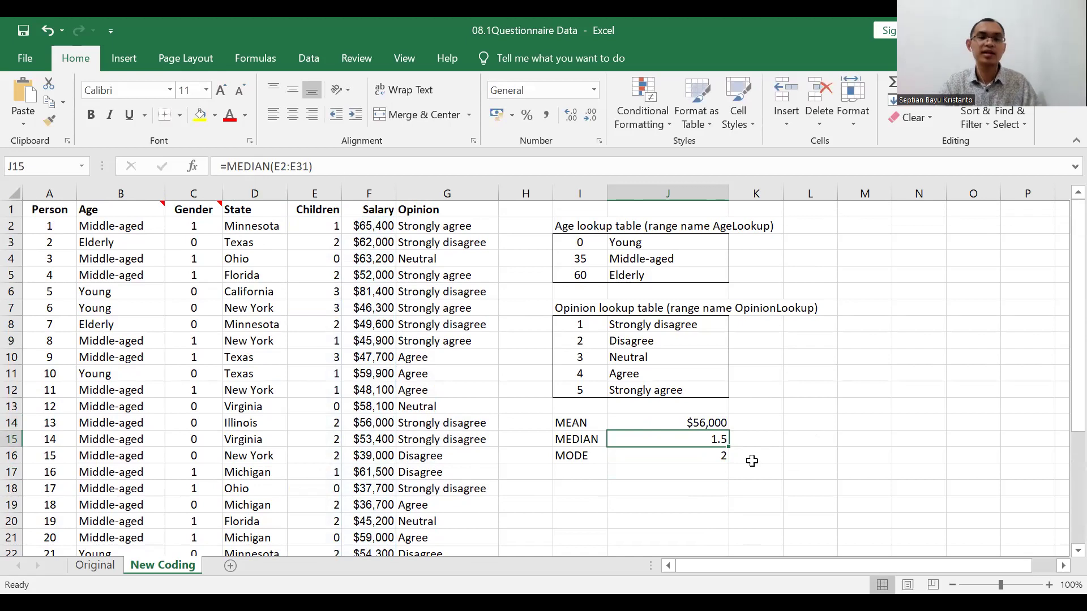
Step: Change the MEDIAN formula in J15 to use the Salary values, =MEDIAN(F2:F31)
{"action": "left_click", "coordinate": [278, 168]}
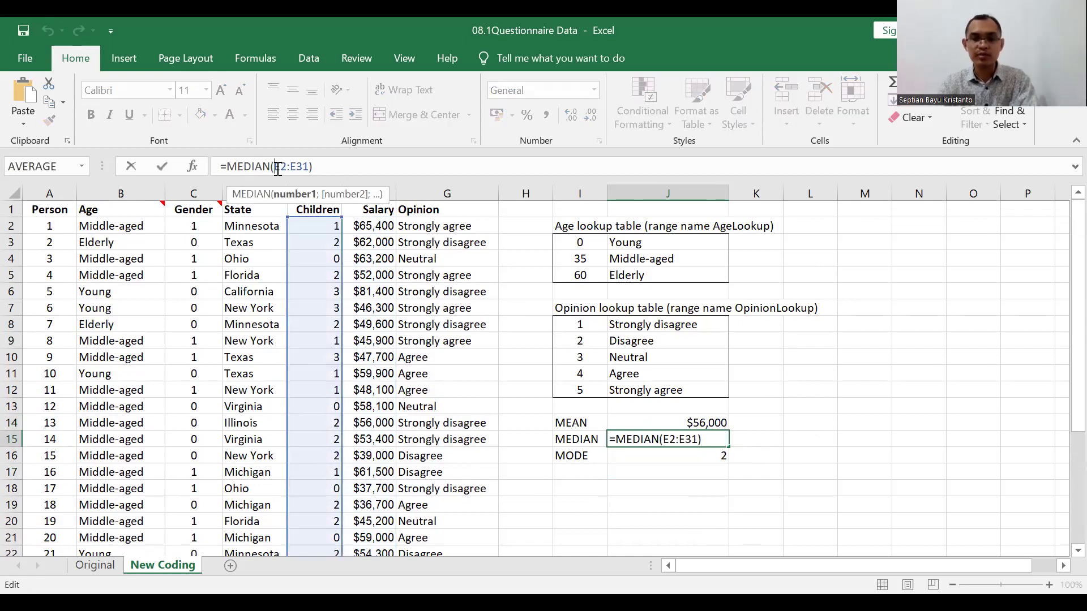
{"action": "key", "text": "Delete"}
{"action": "type", "text": "F"}
{"action": "key", "text": "Right"}
{"action": "key", "text": "Right"}
{"action": "key", "text": "Delete"}
{"action": "type", "text": "F"}
{"action": "key", "text": "Return"}
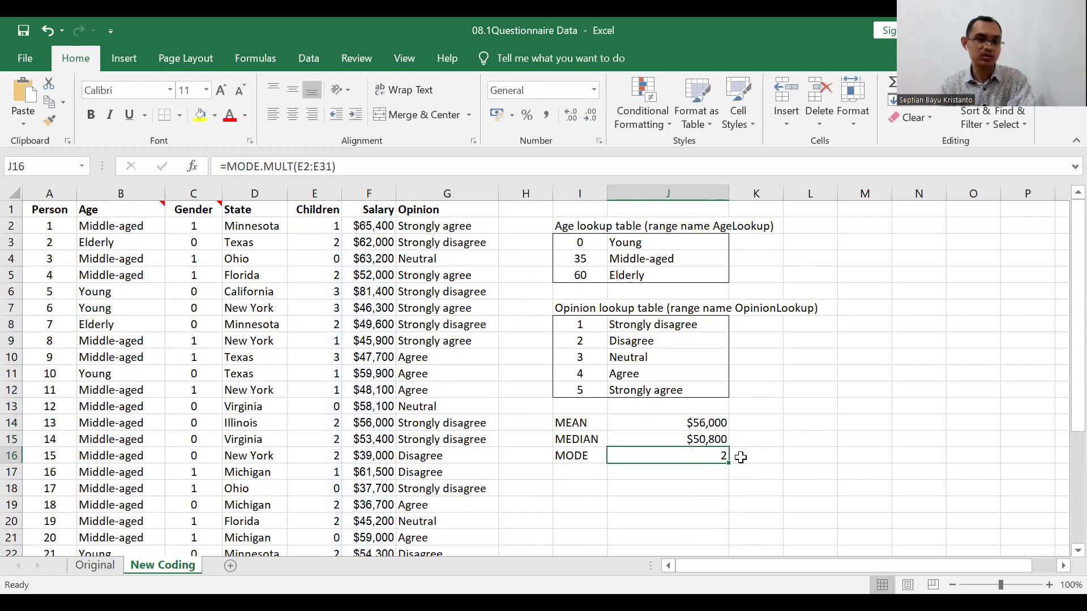
Step: Change the MODE formula in J16 to use the Salary values, =MODE.MULT(F2:F31)
{"action": "left_click", "coordinate": [705, 439]}
{"action": "left_click", "coordinate": [705, 423]}
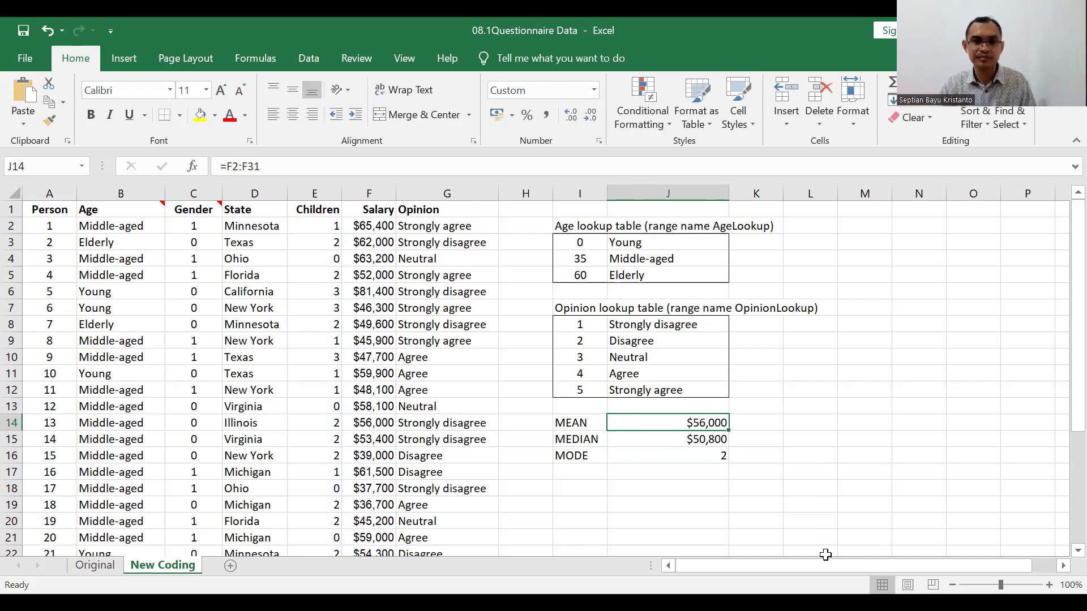
{"action": "left_click", "coordinate": [658, 456]}
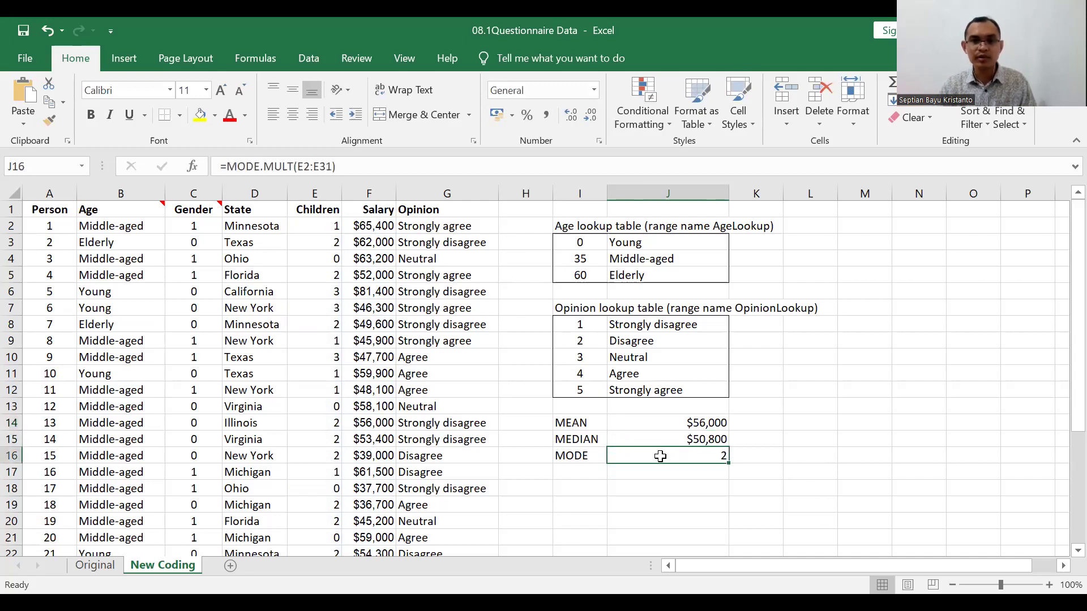
{"action": "left_click", "coordinate": [306, 166]}
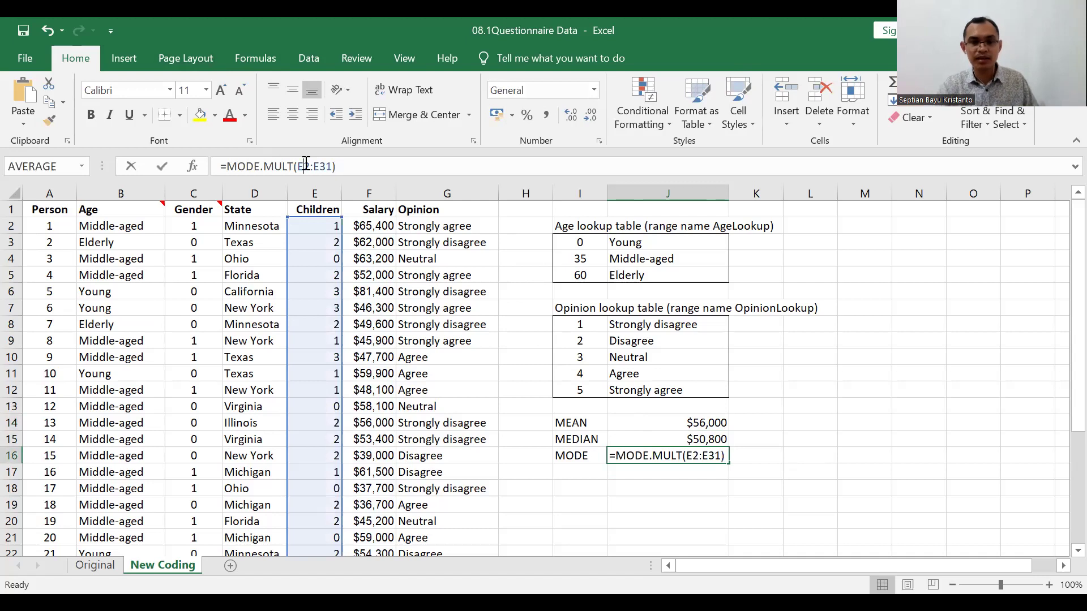
{"action": "key", "text": "BackSpace"}
{"action": "type", "text": "f"}
{"action": "left_click", "coordinate": [306, 166]}
{"action": "key", "text": "Delete"}
{"action": "type", "text": "f"}
{"action": "key", "text": "Return"}
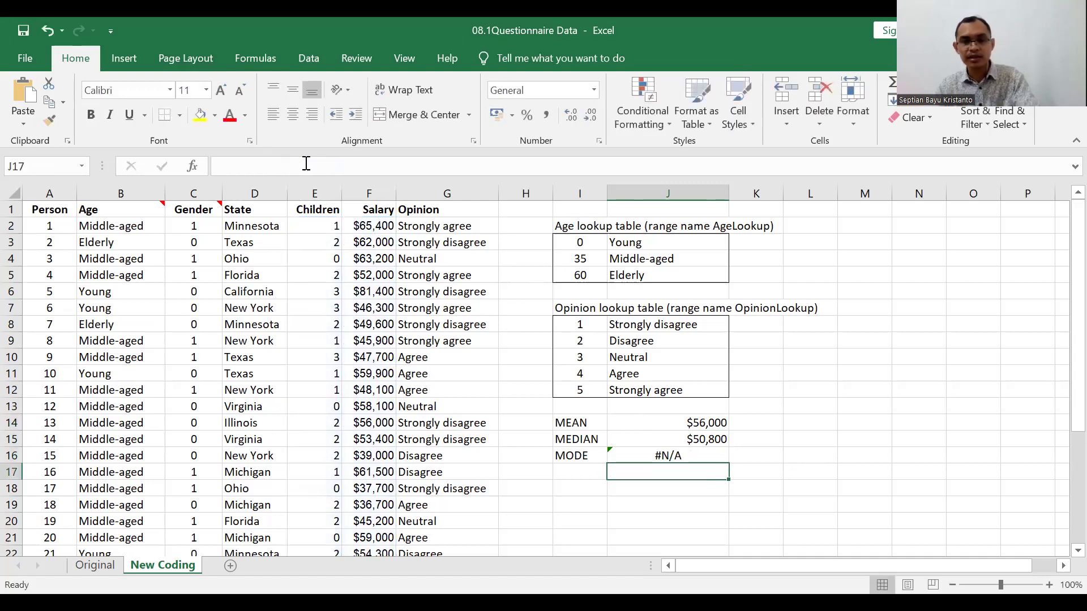
Step: Sort the data table by Salary in ascending order and look through the sorted salaries
{"action": "left_click", "coordinate": [681, 456]}
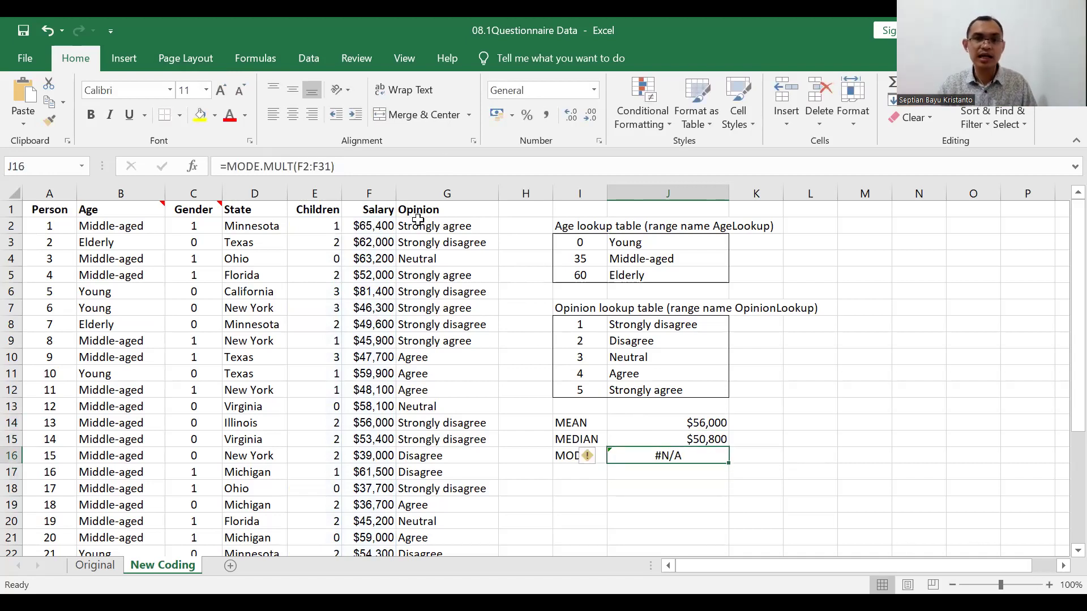
{"action": "left_click", "coordinate": [388, 212]}
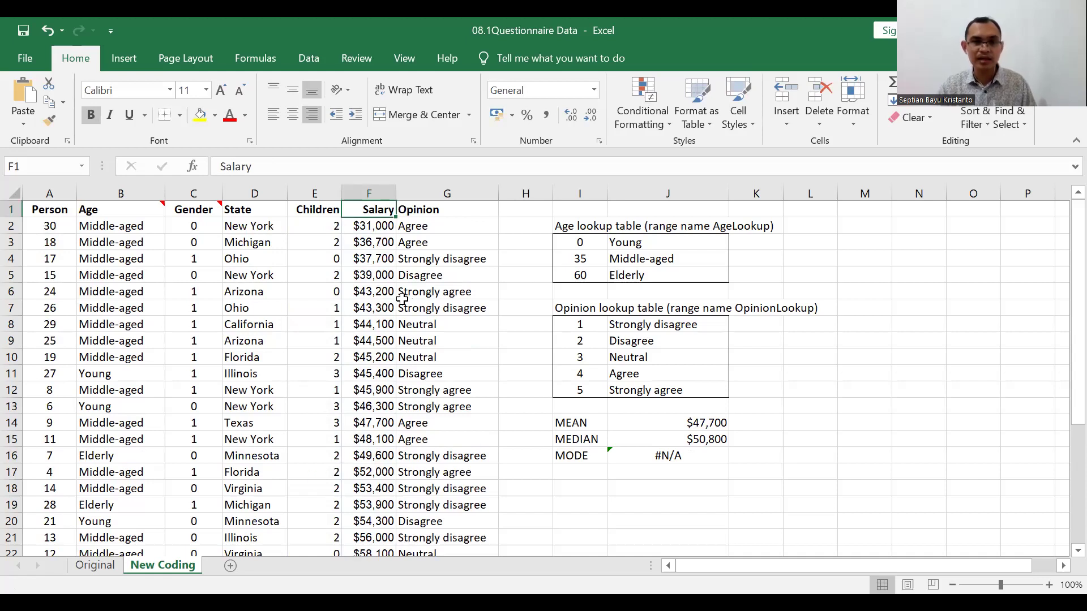
{"action": "left_click_drag", "start_coordinate": [397, 294], "coordinate": [391, 308]}
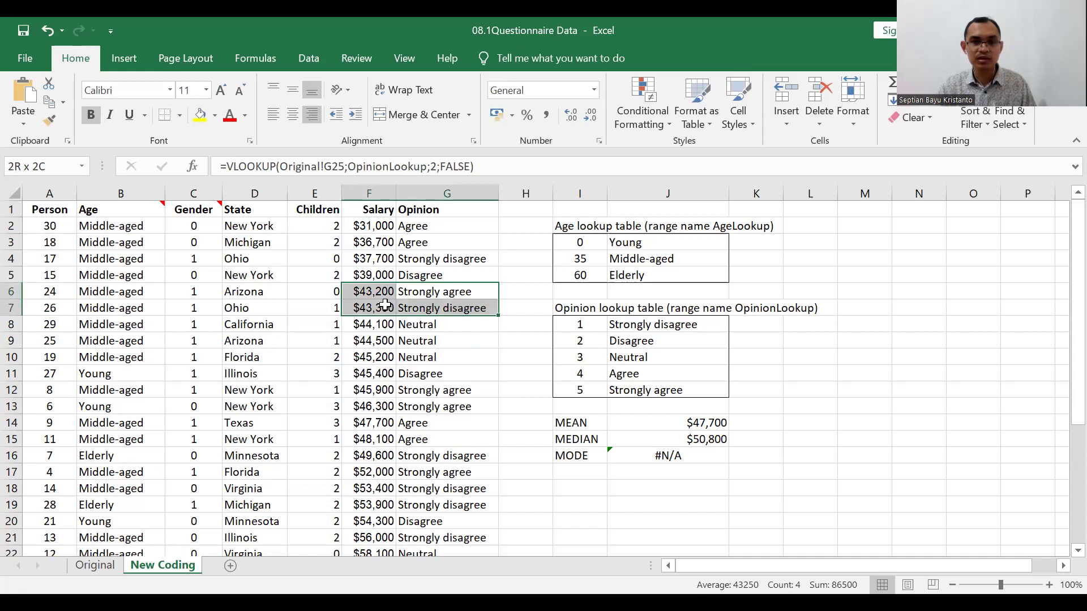
{"action": "left_click", "coordinate": [402, 393]}
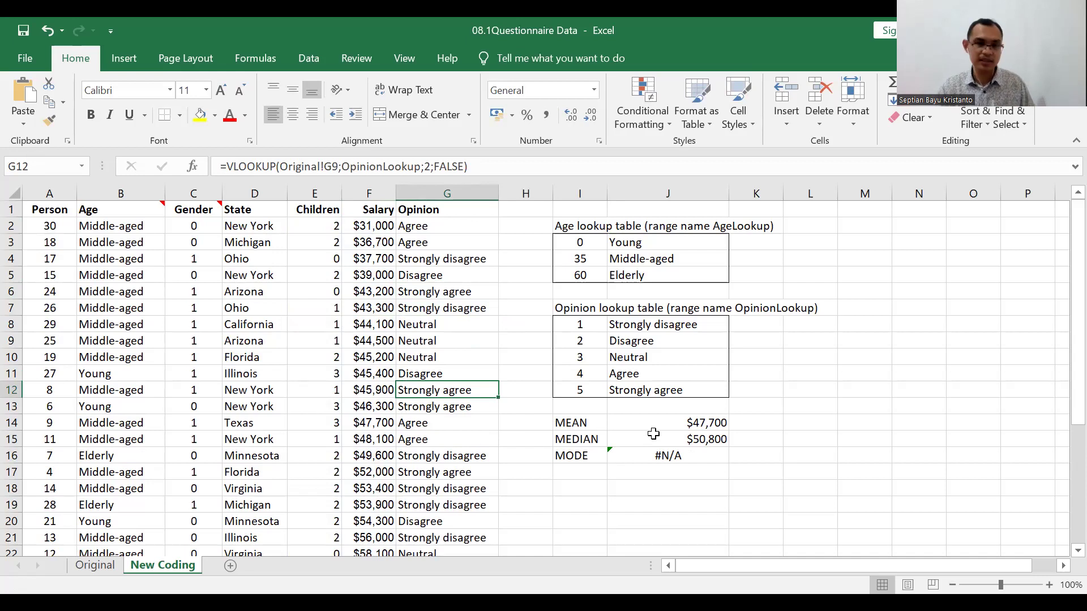
Step: Review the MEAN result and its formula in cell J14
{"action": "left_click", "coordinate": [756, 425]}
{"action": "left_click", "coordinate": [830, 435]}
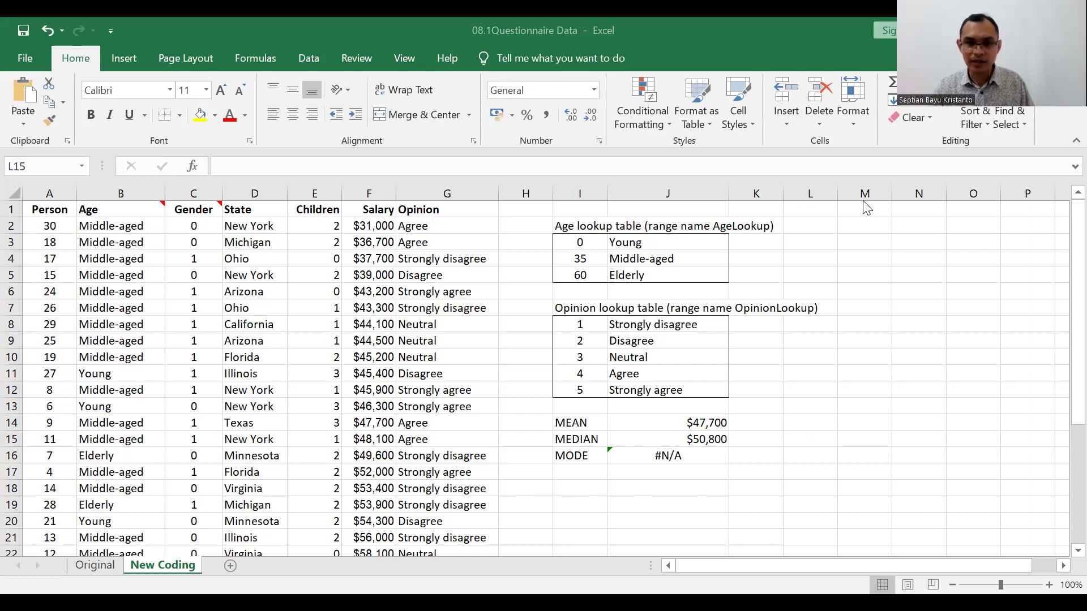
{"action": "left_click", "coordinate": [705, 425]}
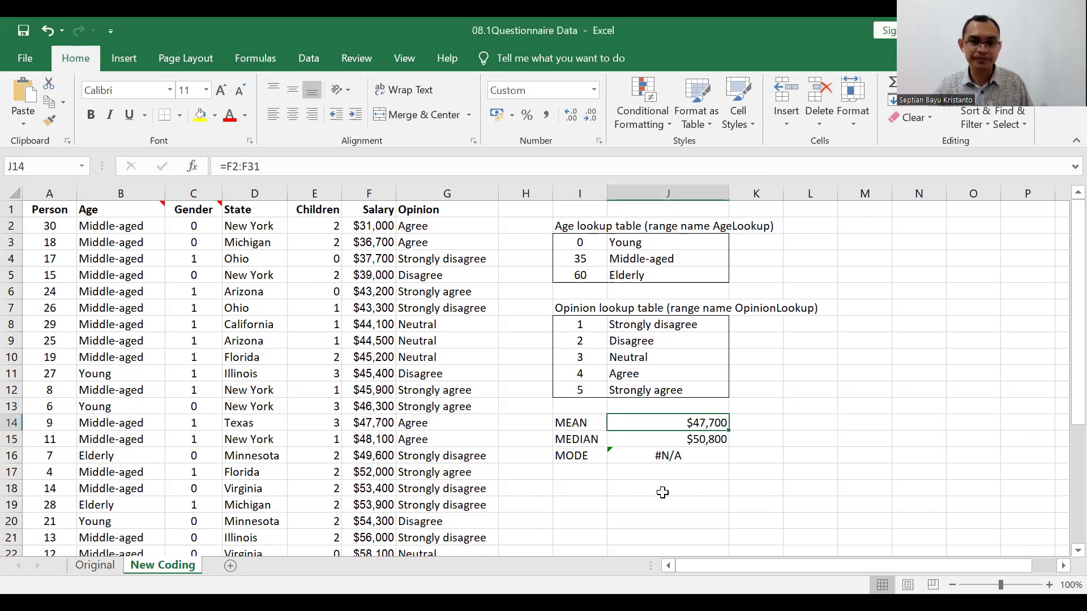
{"action": "left_click", "coordinate": [588, 425]}
{"action": "left_click", "coordinate": [655, 426]}
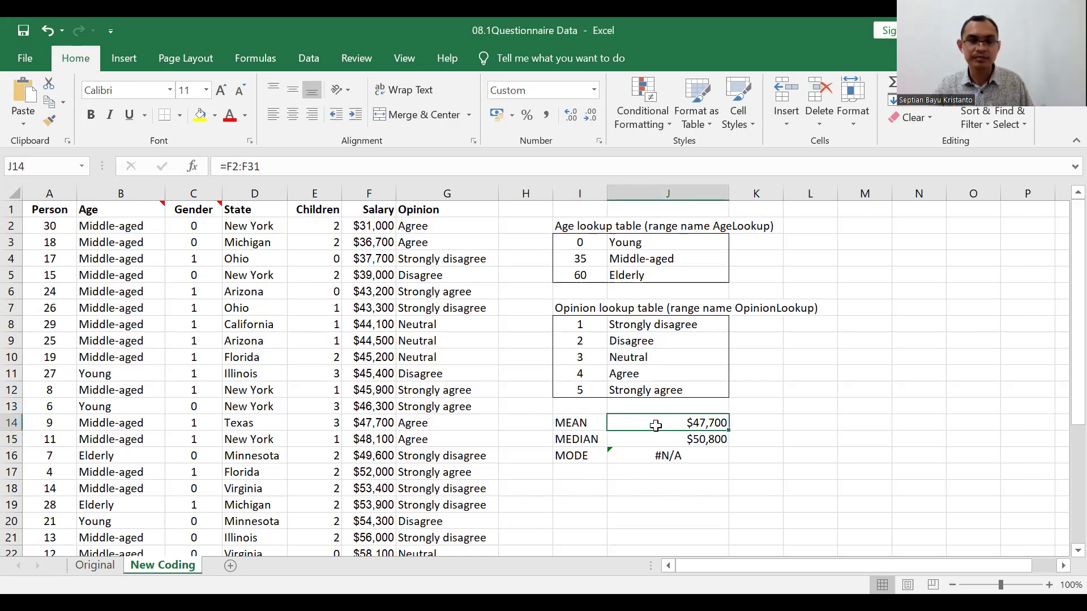
{"action": "left_click", "coordinate": [812, 467]}
{"action": "left_click", "coordinate": [768, 422]}
{"action": "type", "text": "=ave"}
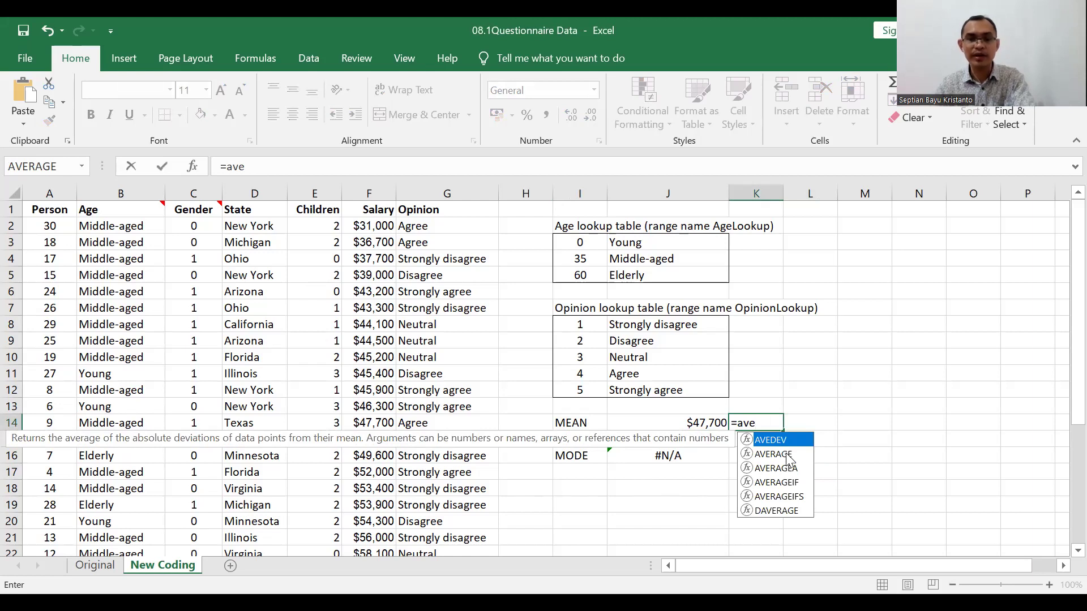
{"action": "left_click", "coordinate": [781, 459]}
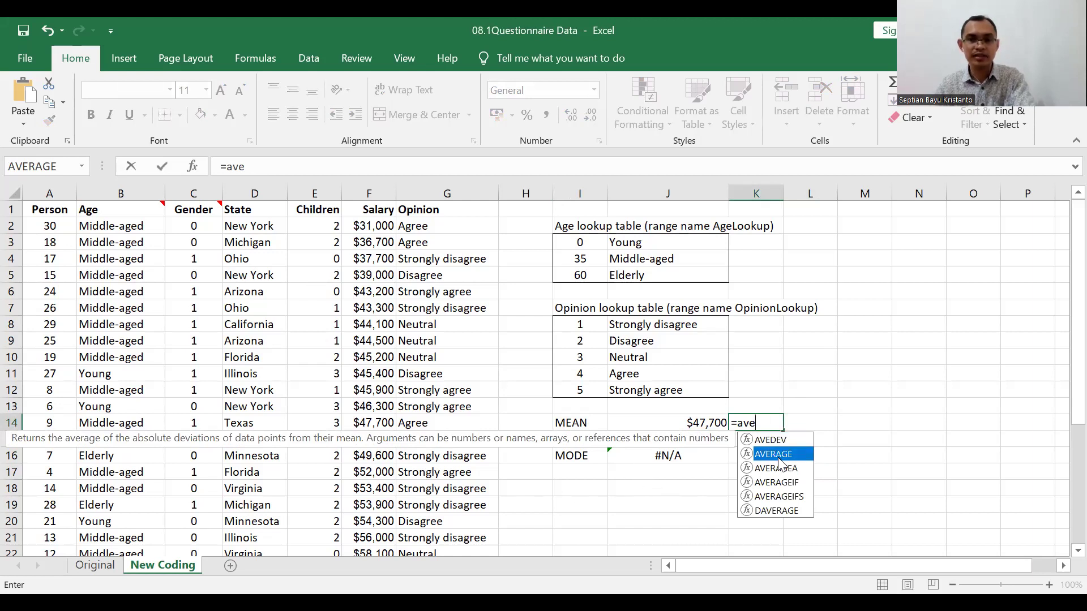
{"action": "key", "text": "Tab"}
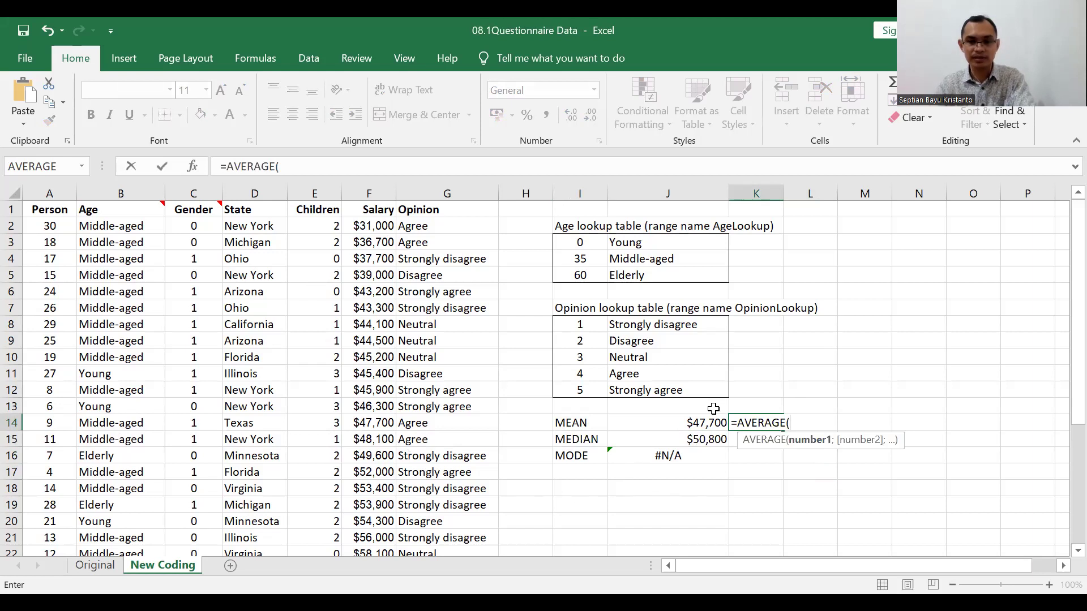
{"action": "key", "text": "Return"}
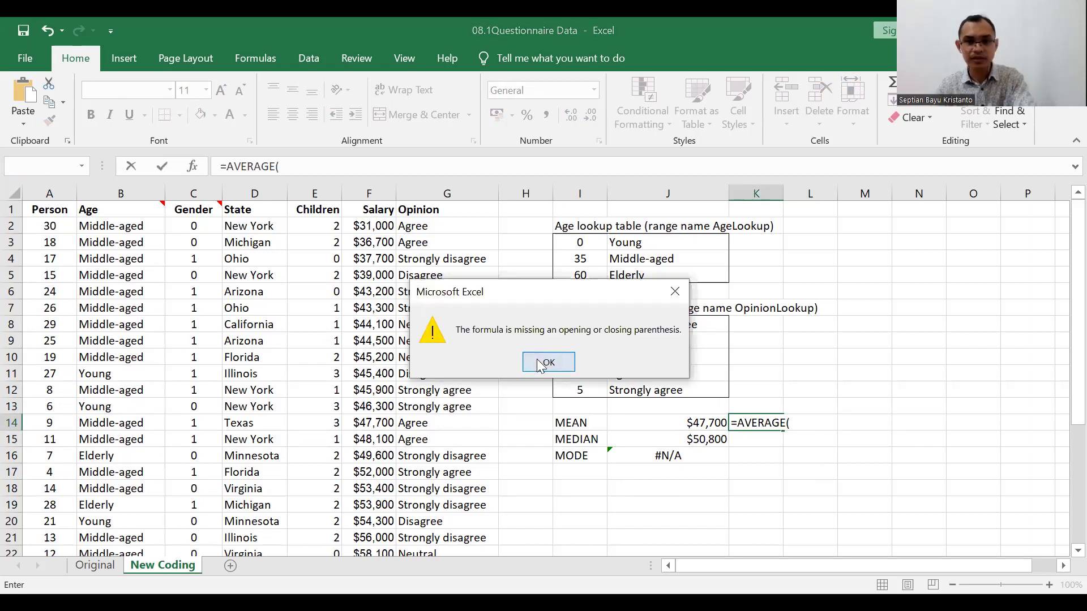
{"action": "key", "text": "Return"}
{"action": "left_click", "coordinate": [645, 472]}
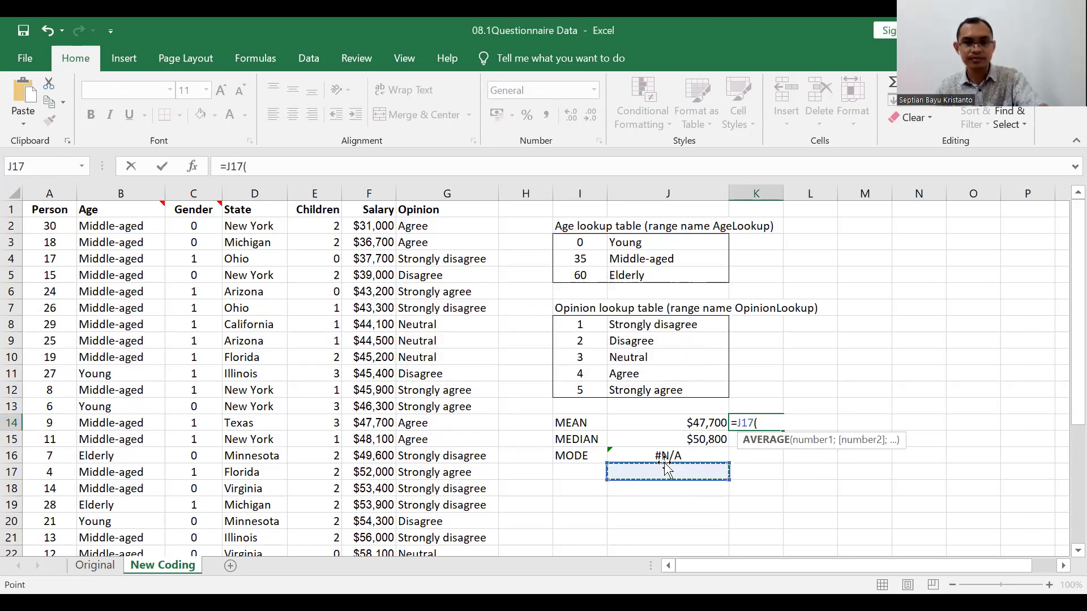
{"action": "key", "text": "Escape"}
Step: Inspect the MEDIAN formula in cell J15
{"action": "left_click", "coordinate": [660, 439]}
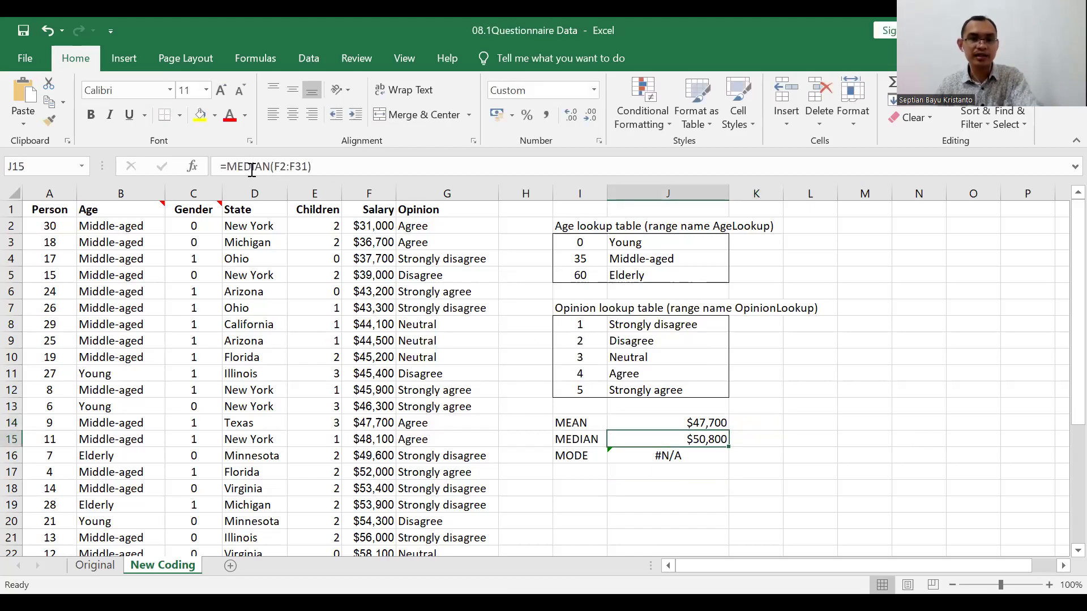
{"action": "left_click", "coordinate": [313, 166]}
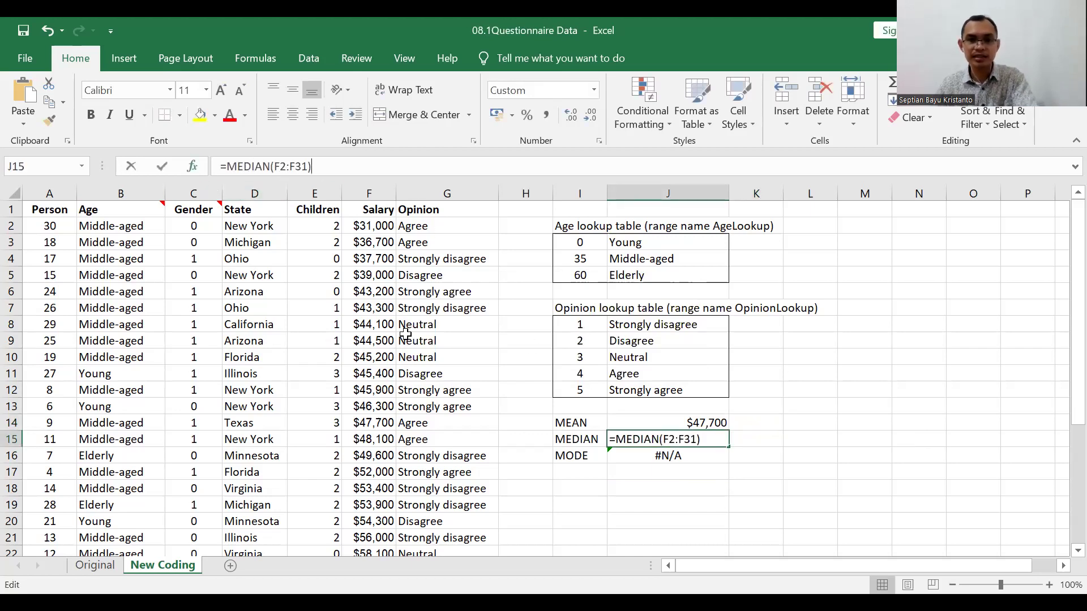
{"action": "key", "text": "shift+F3"}
{"action": "left_click", "coordinate": [991, 547]}
Step: Browse the Statistical category of Insert Function from cell J17 and view the AVERAGE function's description
{"action": "left_click", "coordinate": [648, 460]}
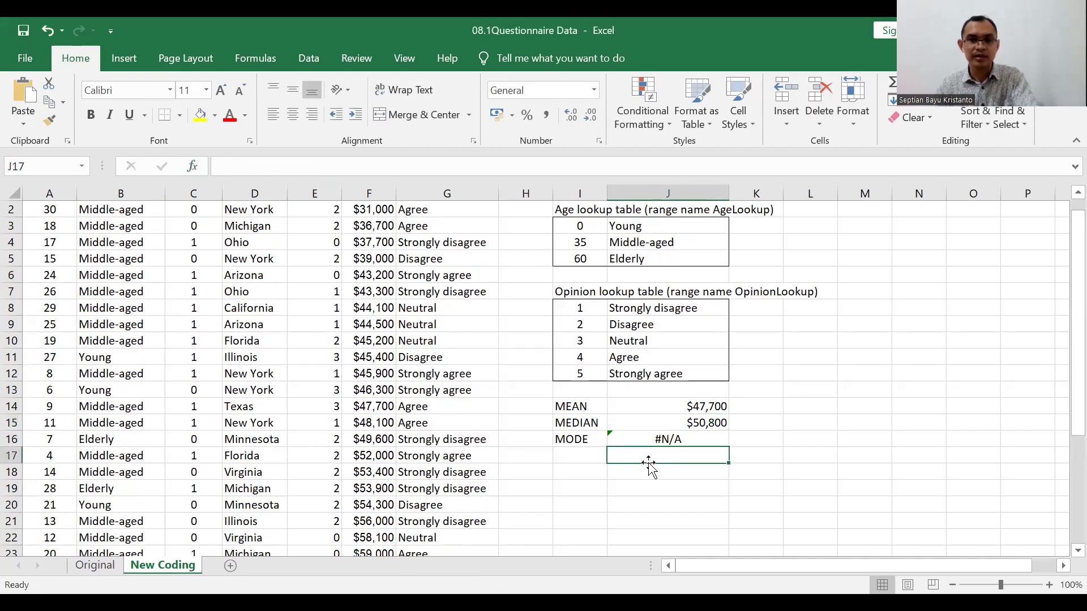
{"action": "left_click", "coordinate": [197, 166]}
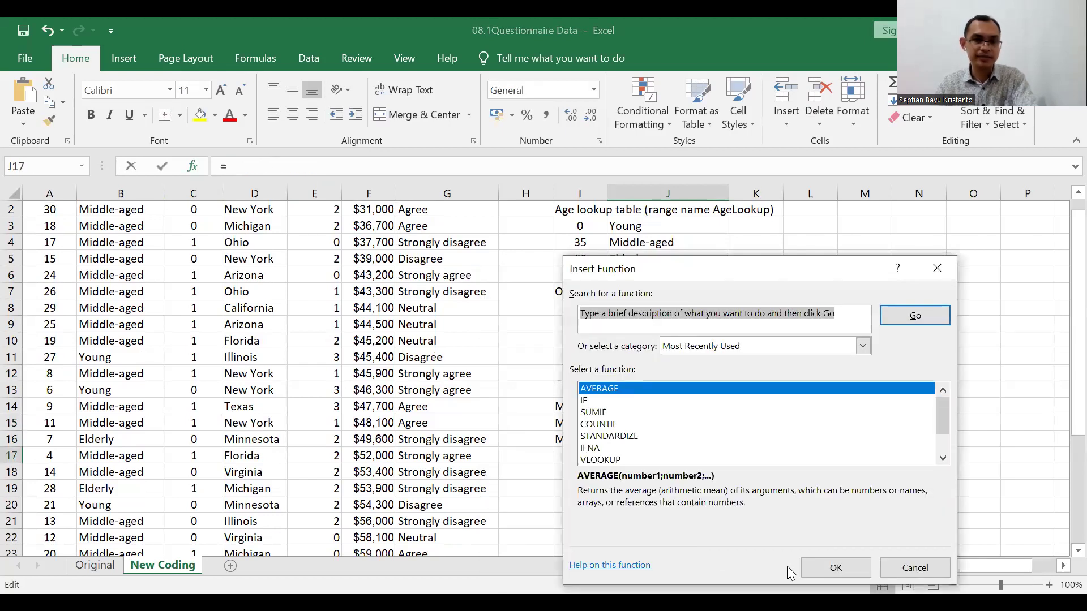
{"action": "left_click", "coordinate": [692, 344]}
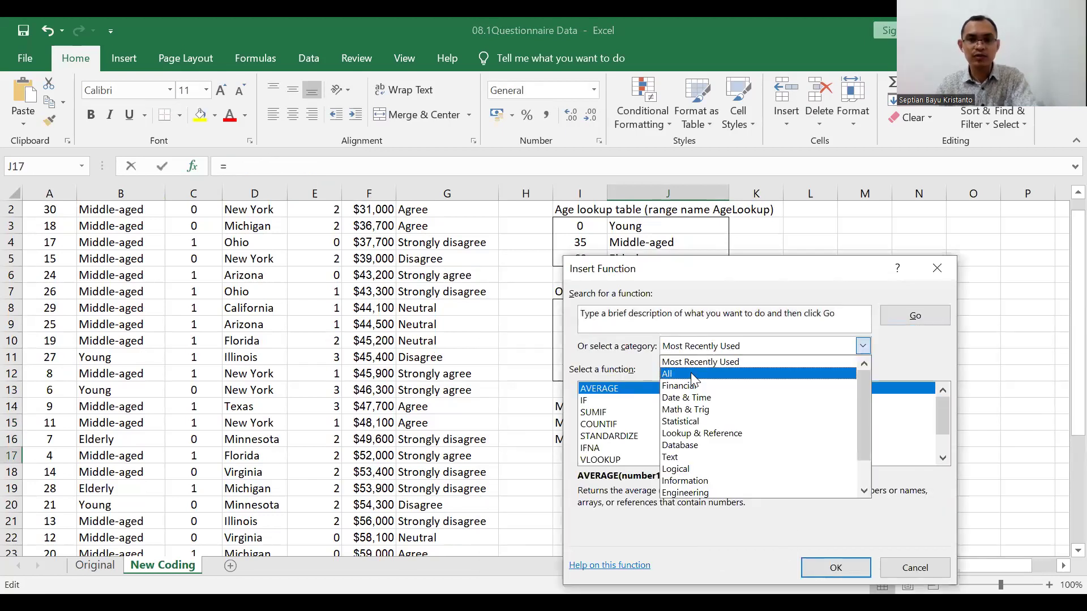
{"action": "left_click", "coordinate": [730, 422]}
{"action": "left_click", "coordinate": [614, 402]}
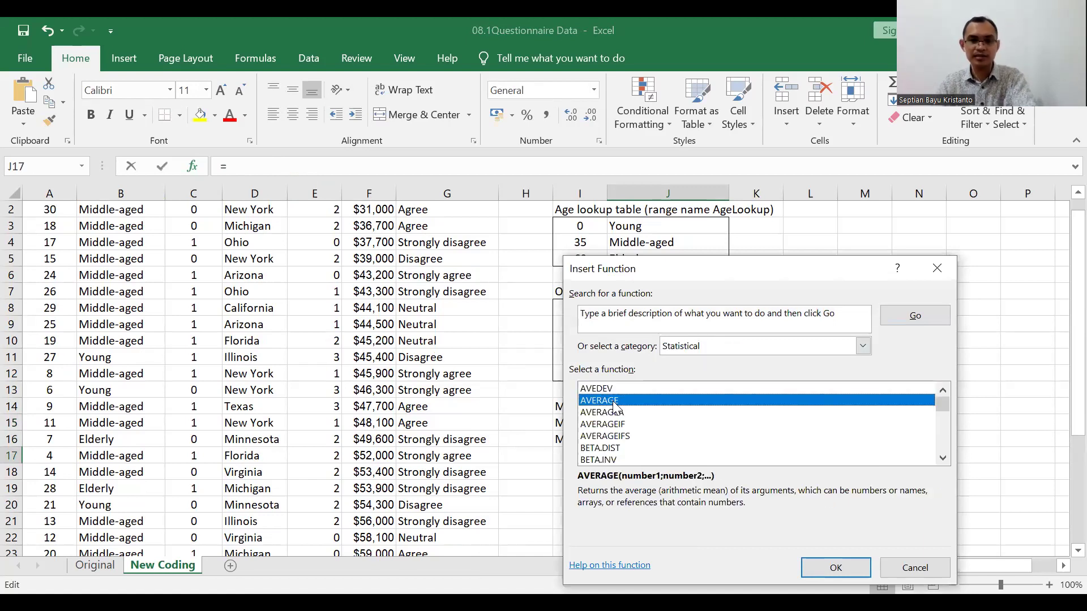
Step: Find the MEDIAN function in the Statistical functions and view its description
{"action": "scroll", "coordinate": [616, 413], "scroll_direction": "down", "scroll_amount": 9}
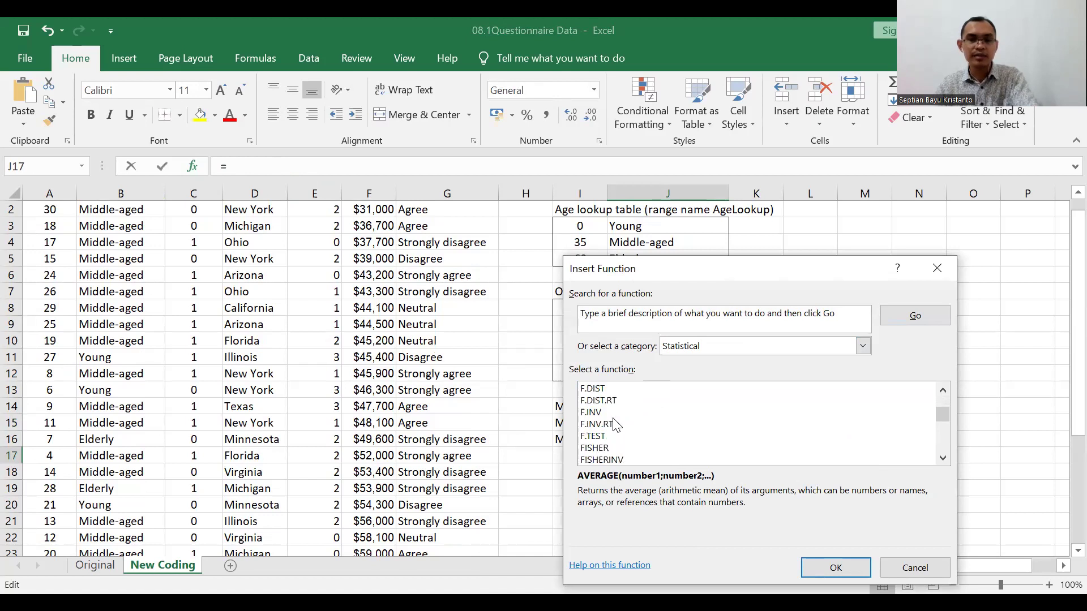
{"action": "left_click", "coordinate": [599, 459]}
{"action": "key", "text": "m"}
{"action": "scroll", "coordinate": [600, 455], "scroll_direction": "down", "scroll_amount": 1}
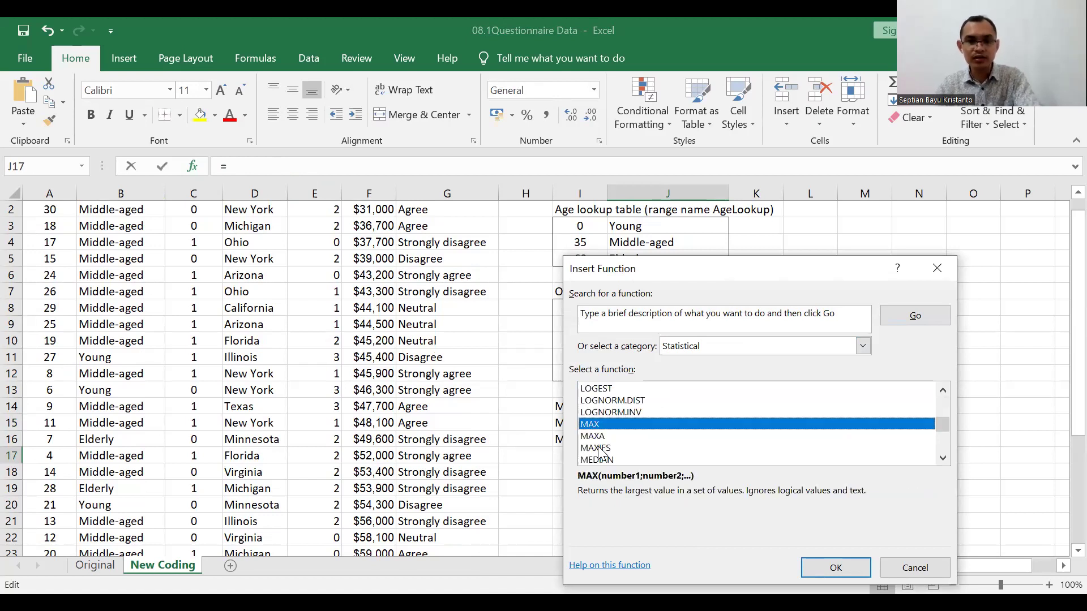
{"action": "scroll", "coordinate": [599, 453], "scroll_direction": "down", "scroll_amount": 1}
{"action": "left_click", "coordinate": [610, 424]}
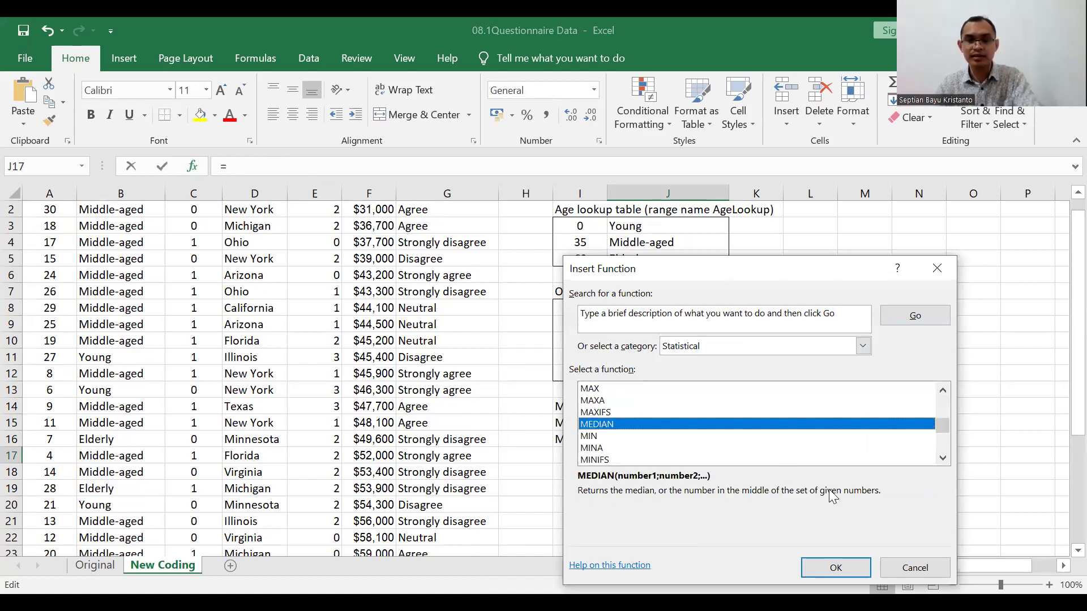
Step: Compare the descriptions of MODE.MULT and MODE.SNGL, and leave Insert Function without inserting anything
{"action": "key", "text": "Down"}
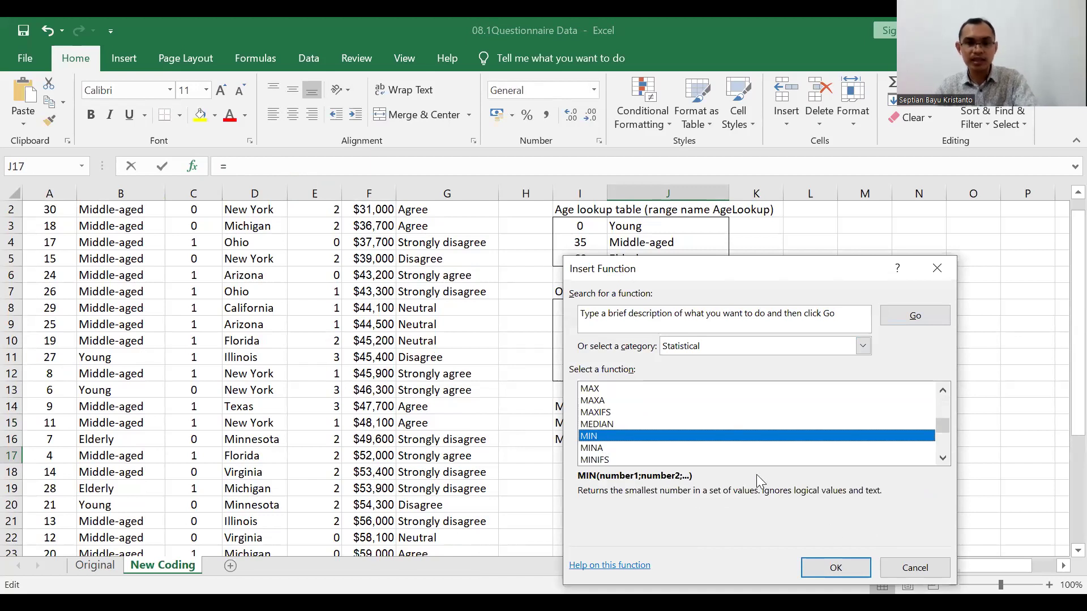
{"action": "scroll", "coordinate": [707, 465], "scroll_direction": "down", "scroll_amount": 3}
{"action": "scroll", "coordinate": [635, 415], "scroll_direction": "up", "scroll_amount": 2}
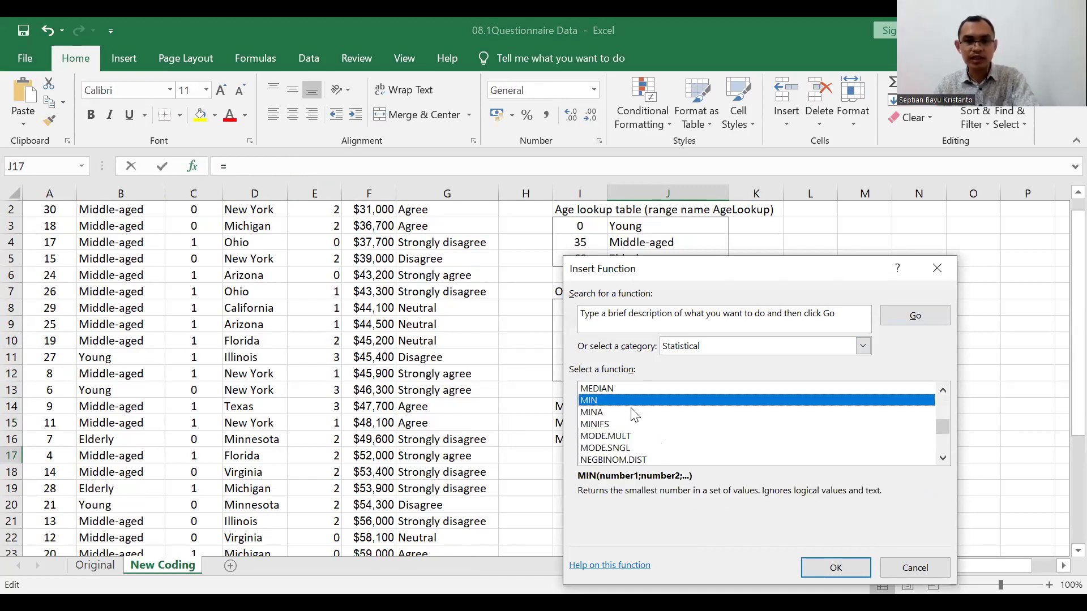
{"action": "scroll", "coordinate": [631, 408], "scroll_direction": "down", "scroll_amount": 1}
{"action": "left_click", "coordinate": [629, 404]}
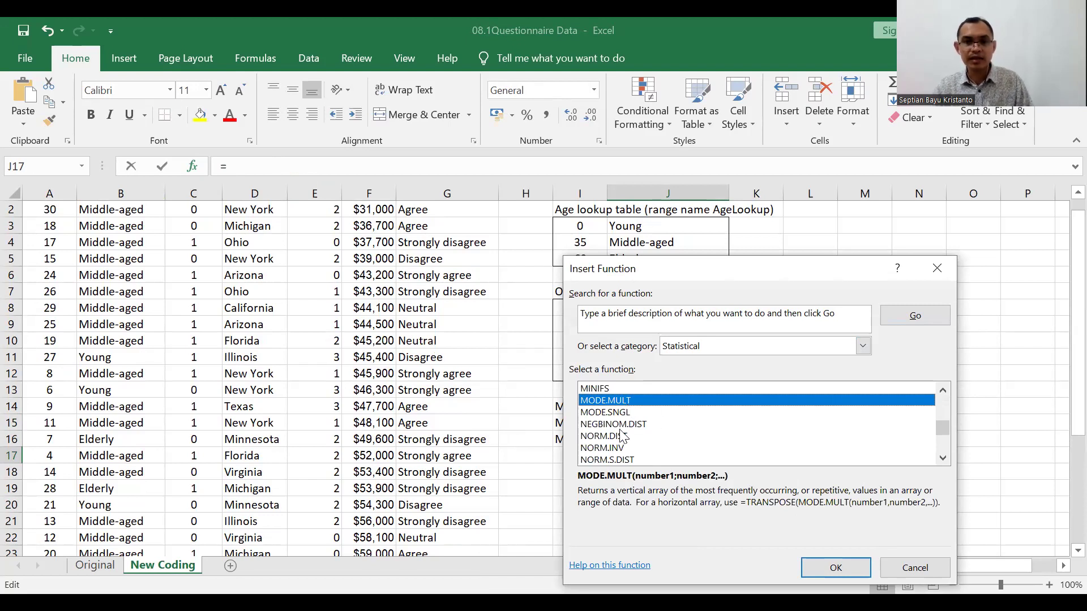
{"action": "scroll", "coordinate": [663, 416], "scroll_direction": "up", "scroll_amount": 1}
{"action": "scroll", "coordinate": [664, 416], "scroll_direction": "down", "scroll_amount": 1}
{"action": "left_click", "coordinate": [630, 413]}
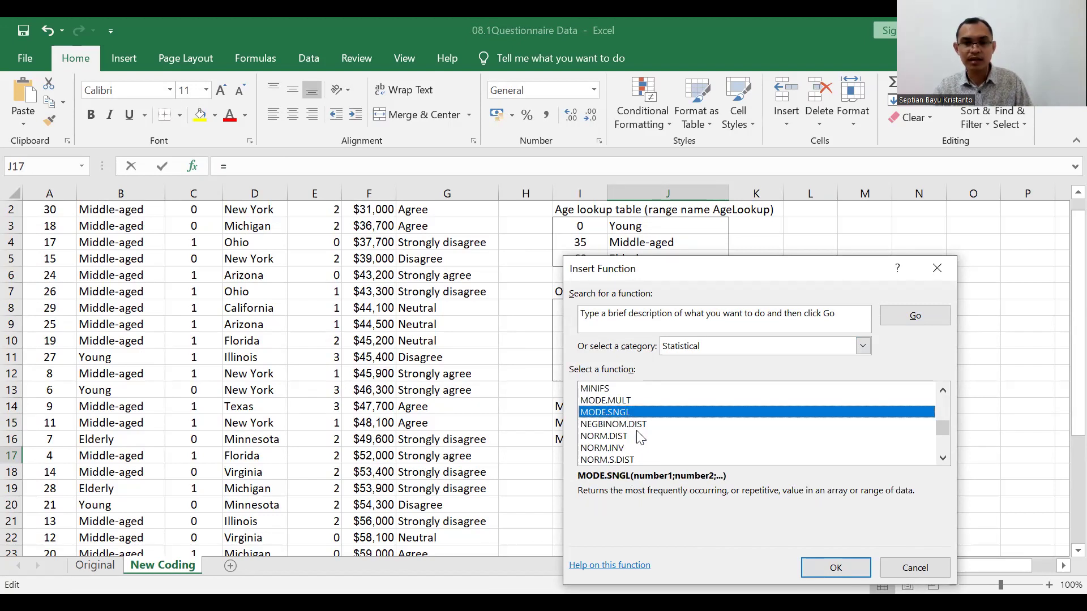
{"action": "left_click", "coordinate": [629, 401]}
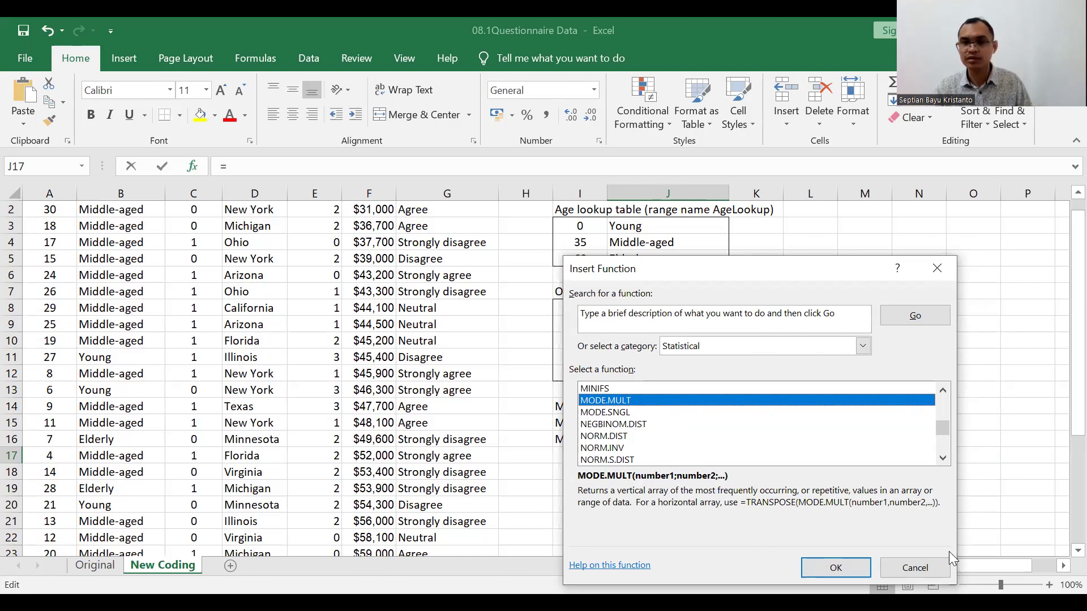
{"action": "left_click_drag", "start_coordinate": [932, 566], "coordinate": [687, 431]}
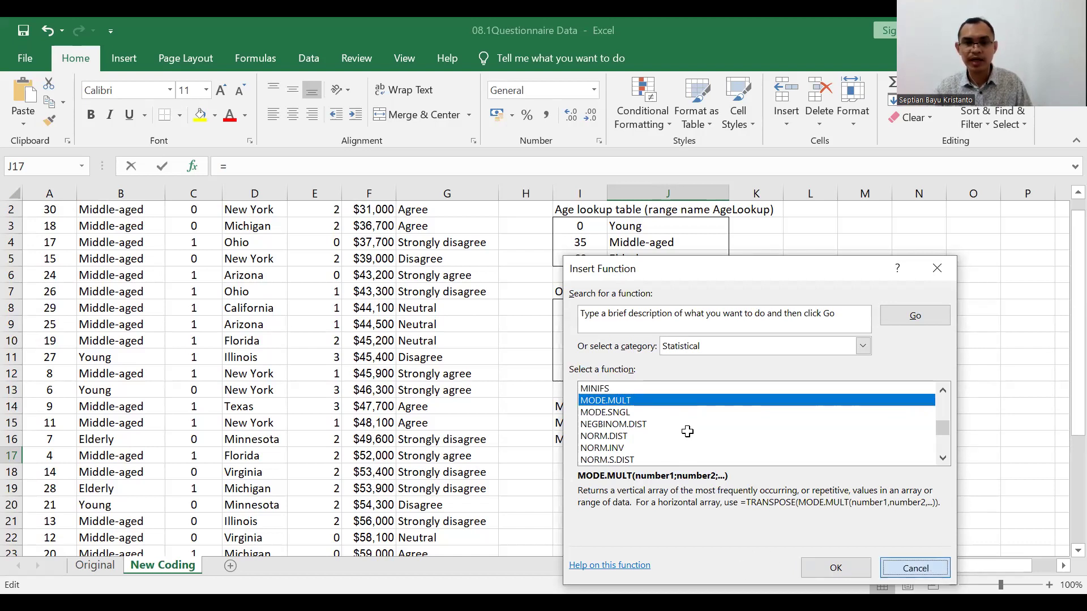
{"action": "key", "text": "Escape"}
{"action": "left_click", "coordinate": [687, 432]}
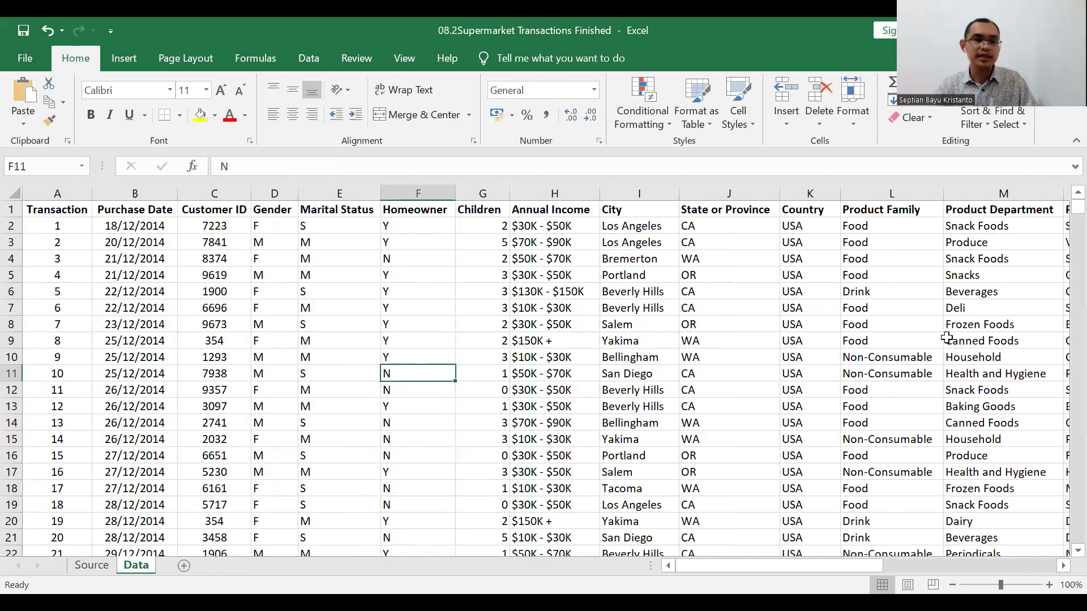
Step: Look through the transaction records on the Data sheet of 08.2Supermarket Transactions Finished, down to the late-2016 rows and back to row 1
{"action": "left_click", "coordinate": [709, 403]}
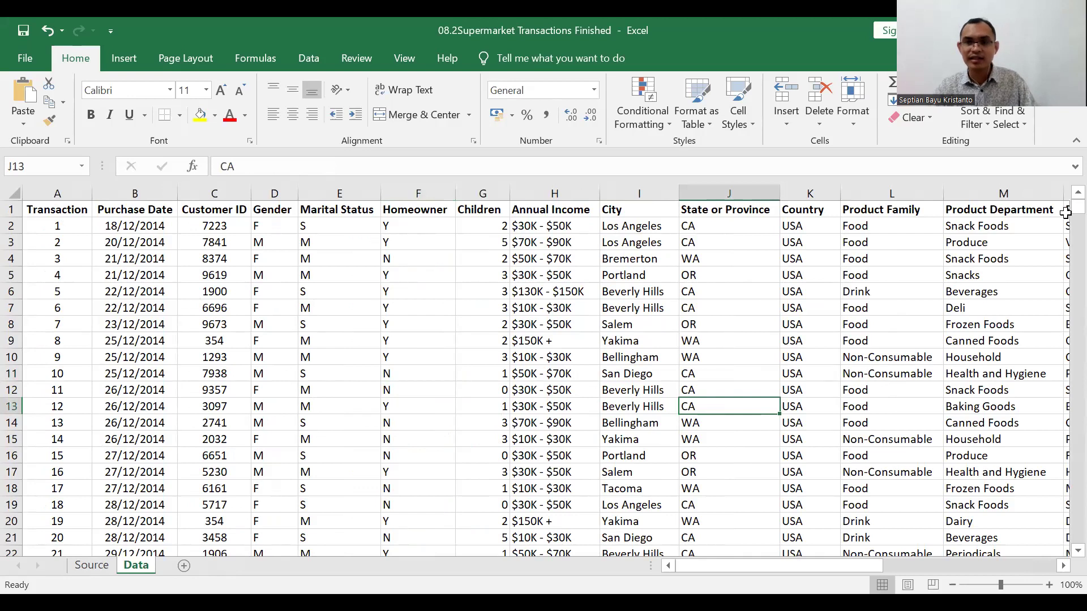
{"action": "left_click", "coordinate": [555, 489]}
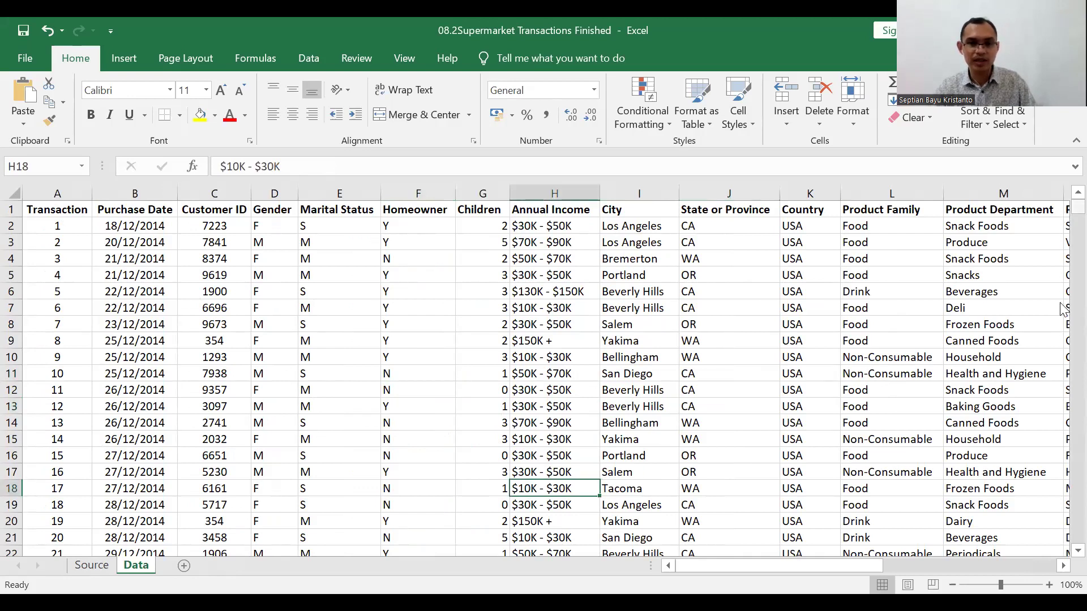
{"action": "scroll", "coordinate": [1062, 430], "scroll_direction": "down", "scroll_amount": 20}
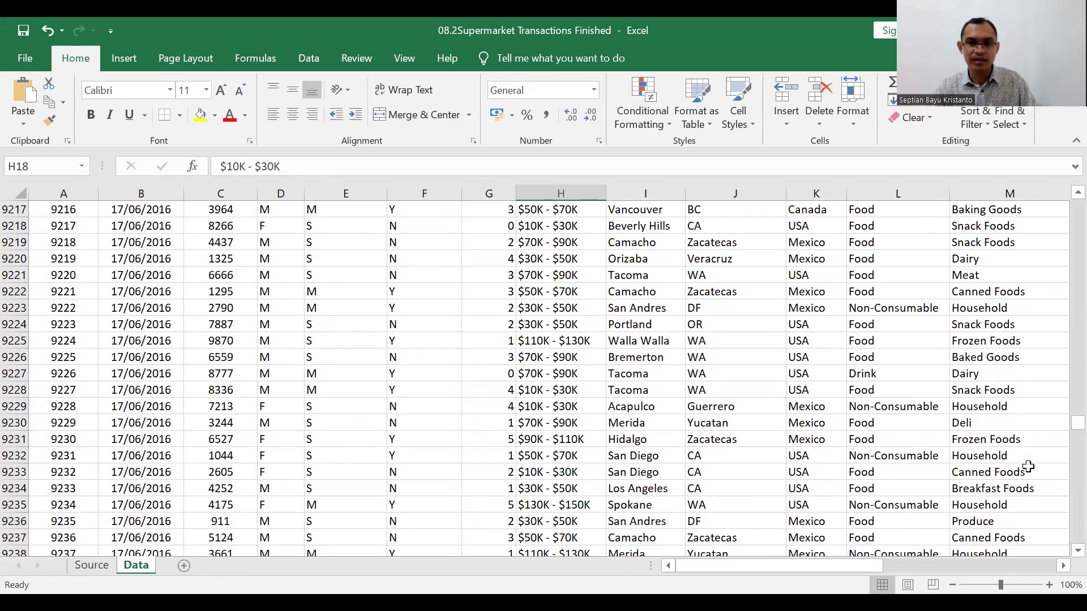
{"action": "scroll", "coordinate": [1030, 449], "scroll_direction": "down", "scroll_amount": 10}
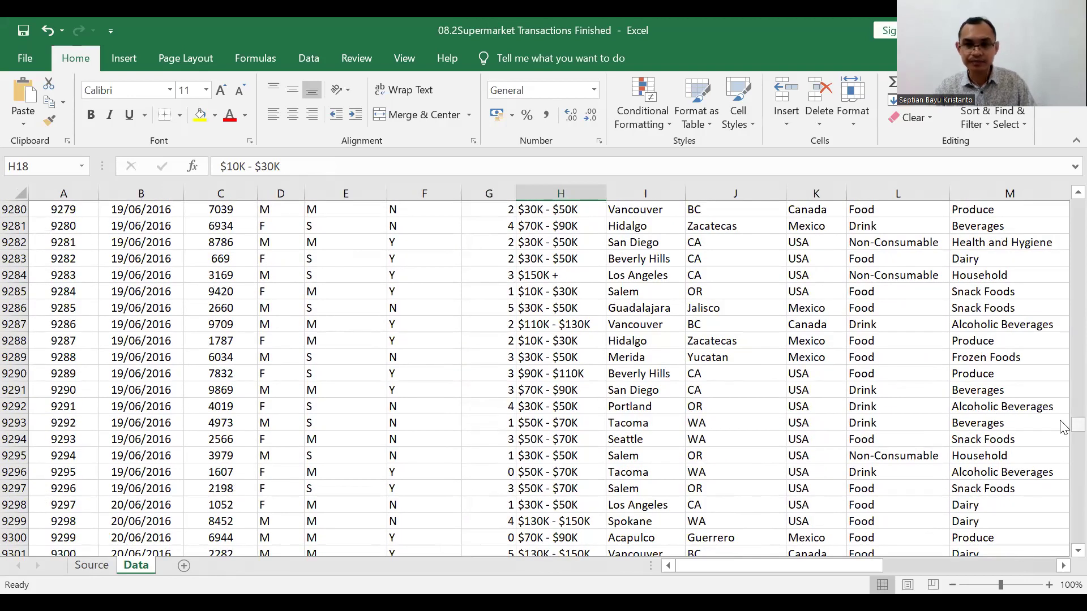
{"action": "left_click_drag", "start_coordinate": [1076, 426], "coordinate": [1077, 516]}
{"action": "scroll", "coordinate": [513, 398], "scroll_direction": "down", "scroll_amount": 8}
{"action": "scroll", "coordinate": [513, 398], "scroll_direction": "up", "scroll_amount": 20}
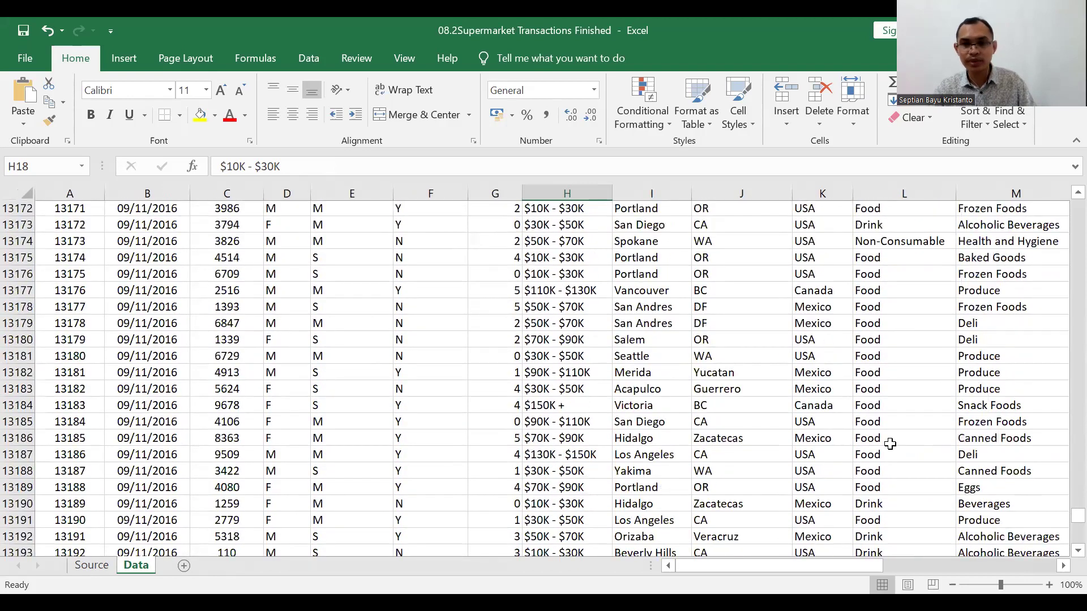
{"action": "left_click_drag", "start_coordinate": [1062, 516], "coordinate": [1063, 211]}
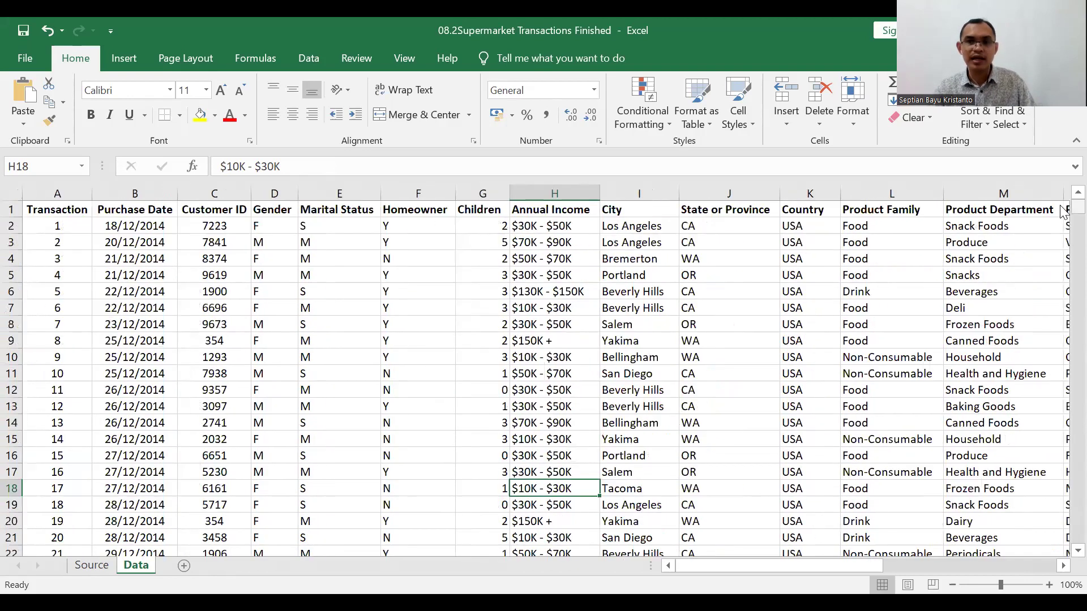
Step: Examine the Transaction, Purchase Date, Customer ID and Gender entries in the first rows of the supermarket data
{"action": "left_click", "coordinate": [221, 342]}
{"action": "left_click", "coordinate": [159, 231]}
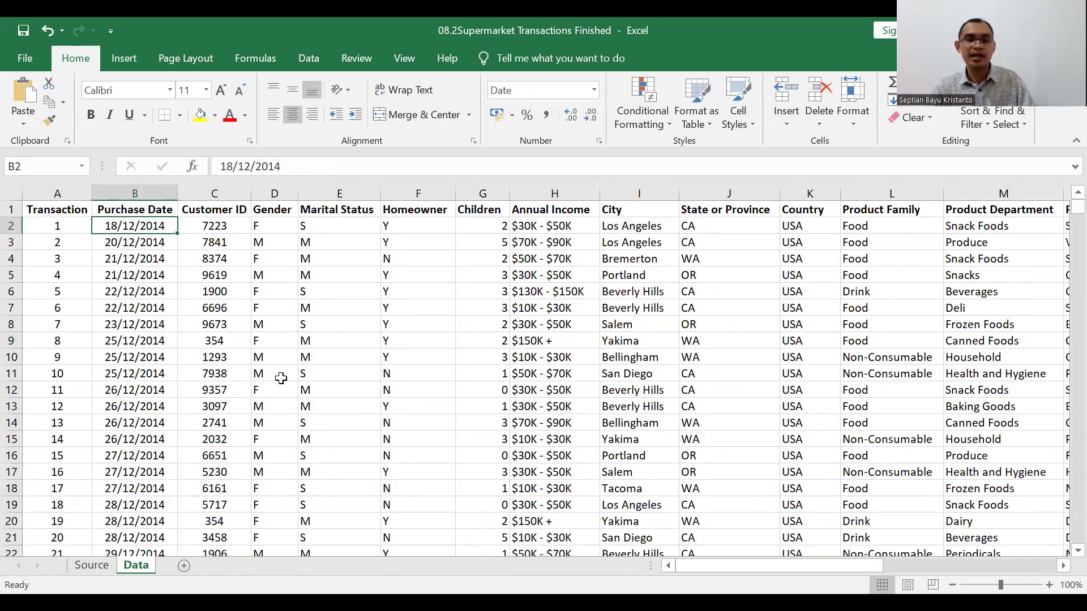
{"action": "left_click", "coordinate": [230, 243]}
{"action": "left_click", "coordinate": [234, 280]}
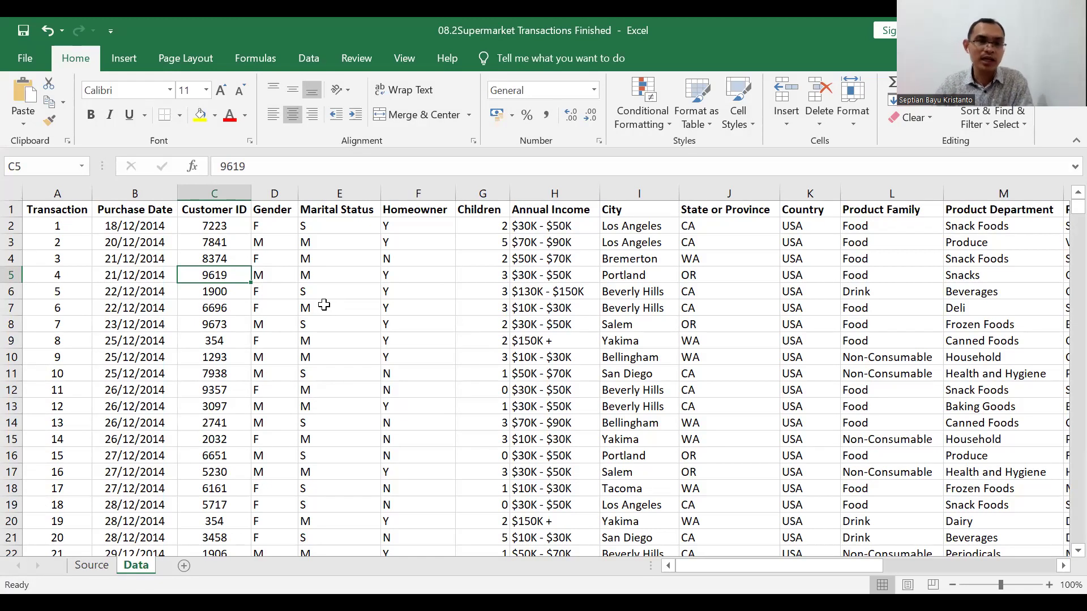
{"action": "left_click", "coordinate": [74, 240]}
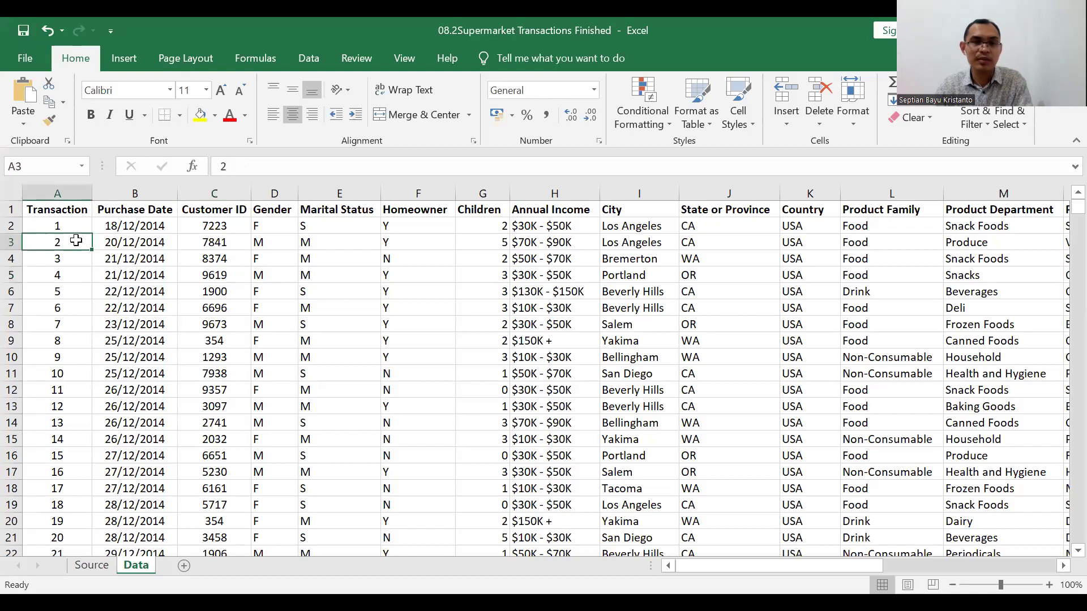
{"action": "left_click", "coordinate": [214, 226]}
{"action": "left_click", "coordinate": [278, 226]}
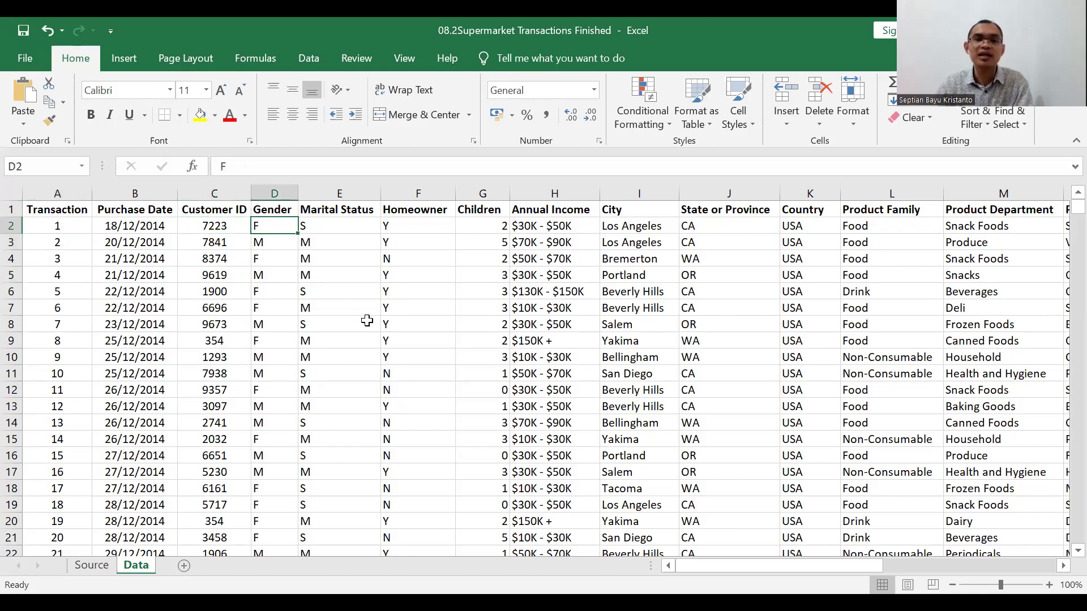
{"action": "left_click", "coordinate": [280, 294]}
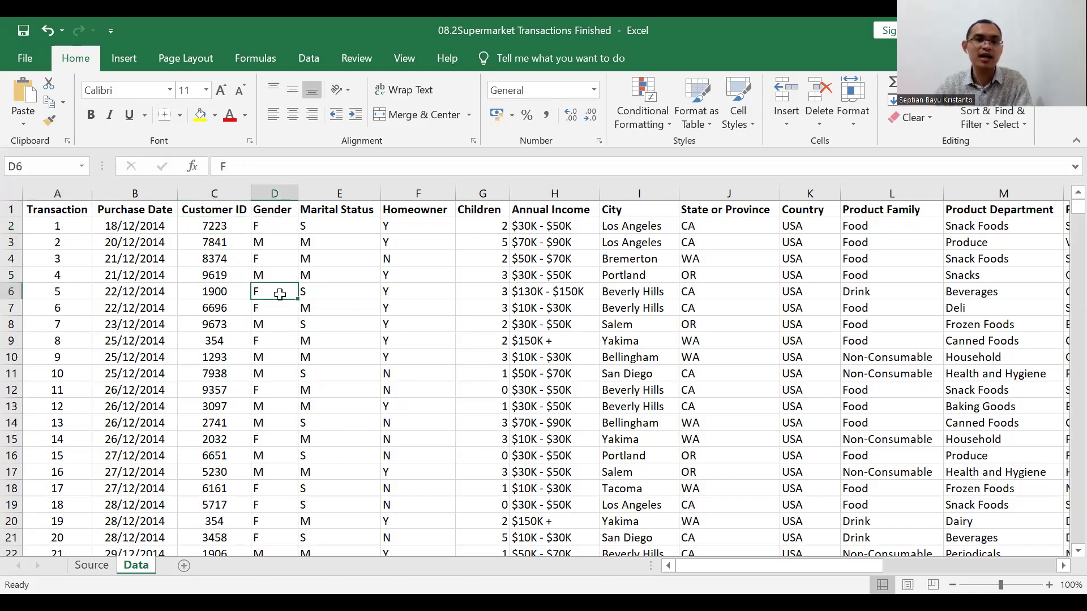
Step: Examine the Customer ID, Gender, Marital Status, Homeowner, Children, Annual Income and City entries in the first transaction rows
{"action": "left_click", "coordinate": [322, 227]}
{"action": "left_click", "coordinate": [239, 227]}
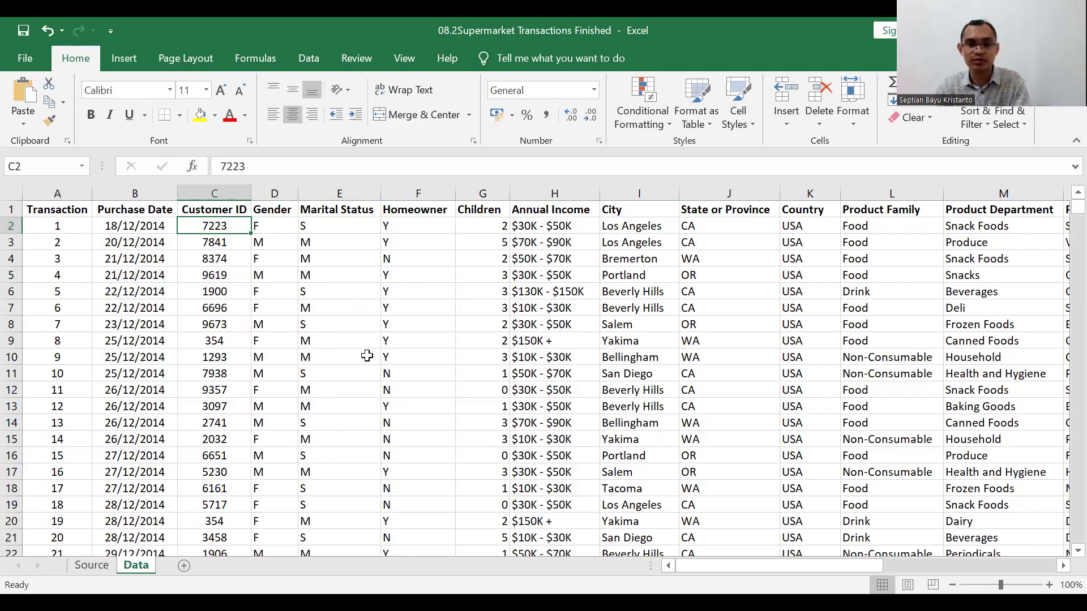
{"action": "left_click", "coordinate": [442, 309]}
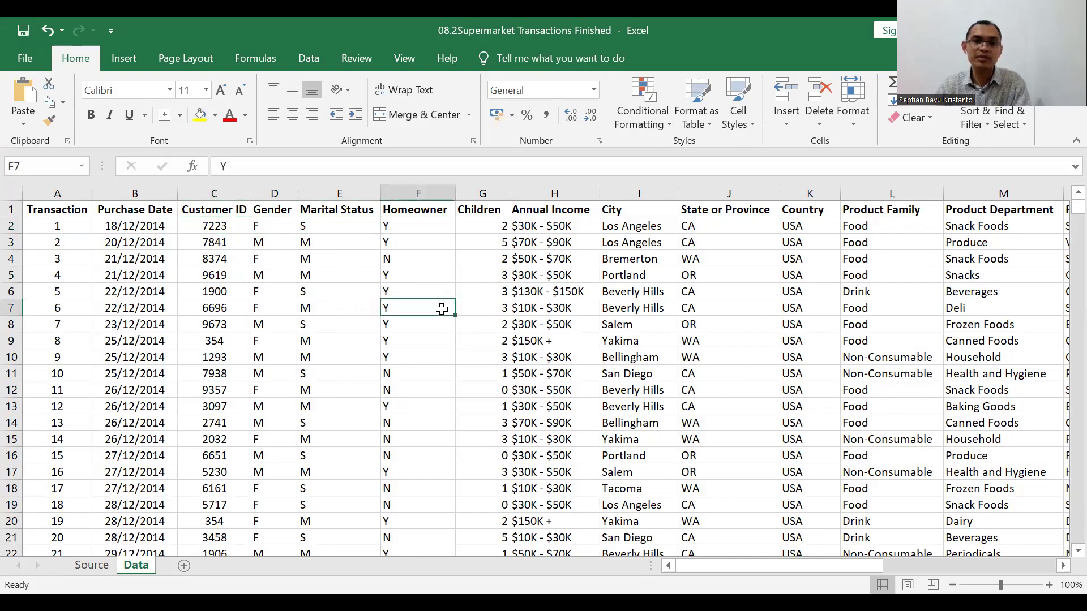
{"action": "left_click", "coordinate": [479, 282]}
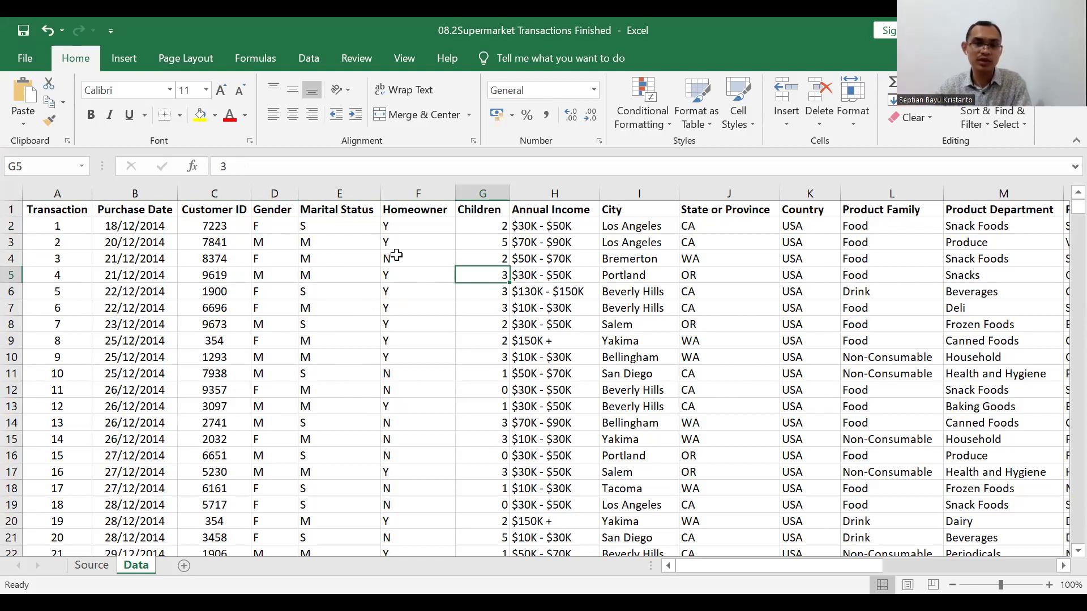
{"action": "left_click", "coordinate": [212, 230]}
{"action": "key", "text": "Down"}
{"action": "key", "text": "Down"}
{"action": "left_click", "coordinate": [256, 229]}
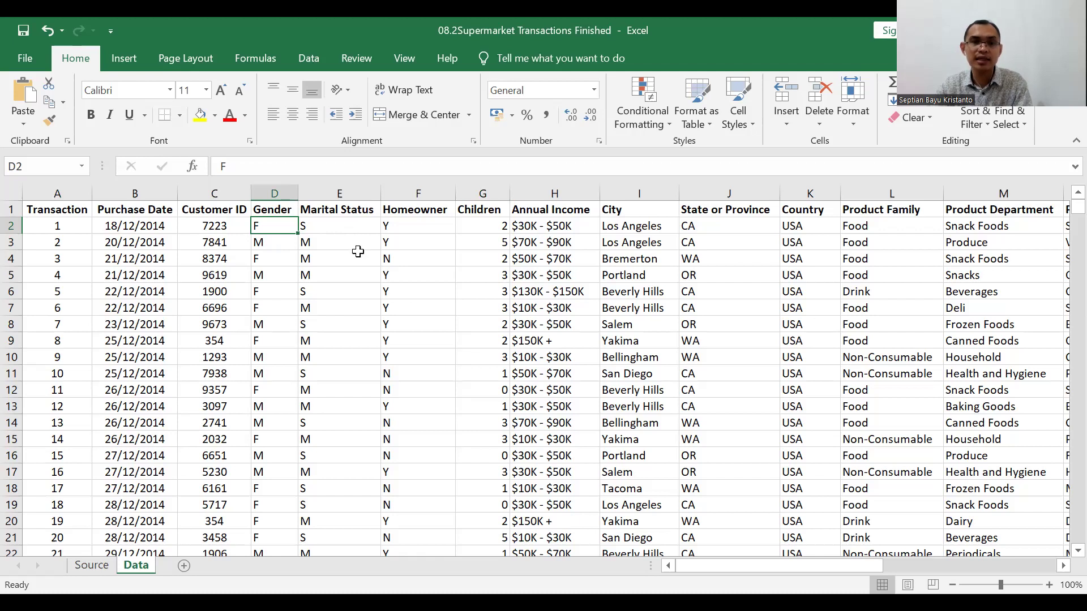
{"action": "left_click", "coordinate": [442, 229]}
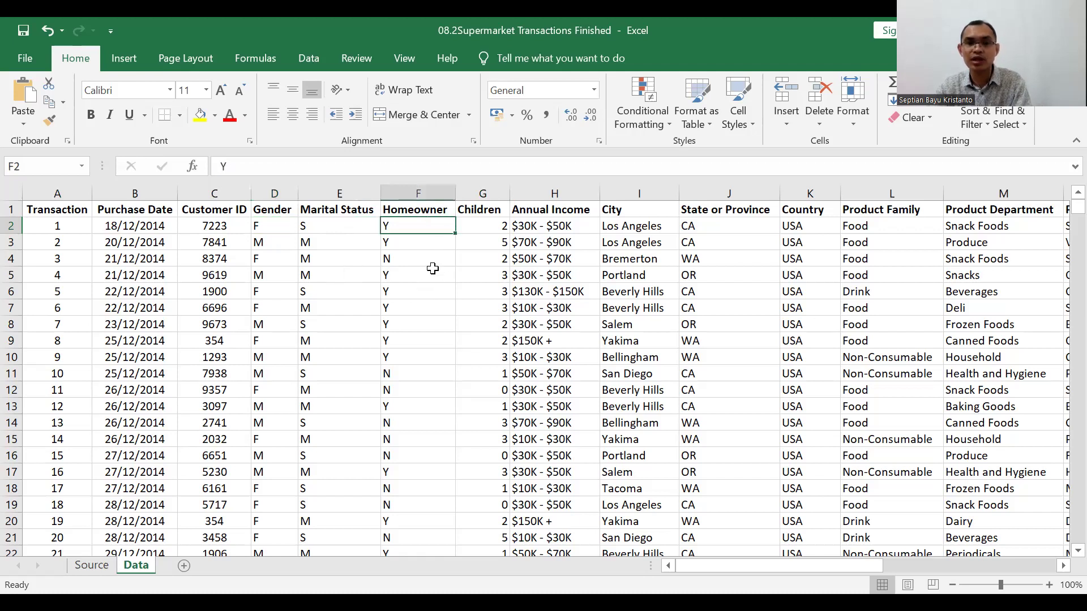
{"action": "left_click", "coordinate": [468, 242]}
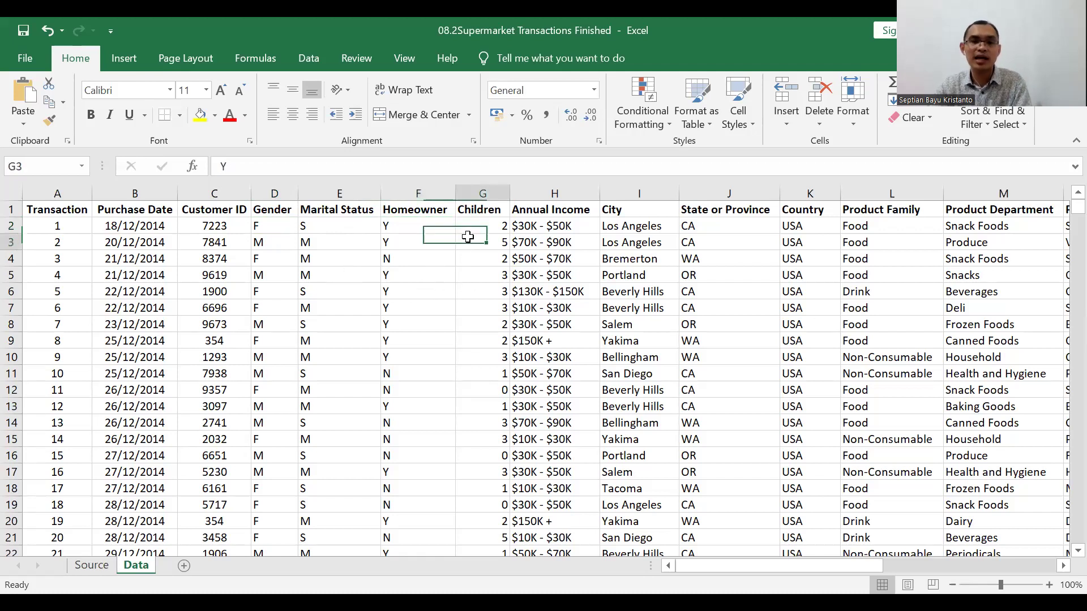
{"action": "left_click", "coordinate": [560, 227]}
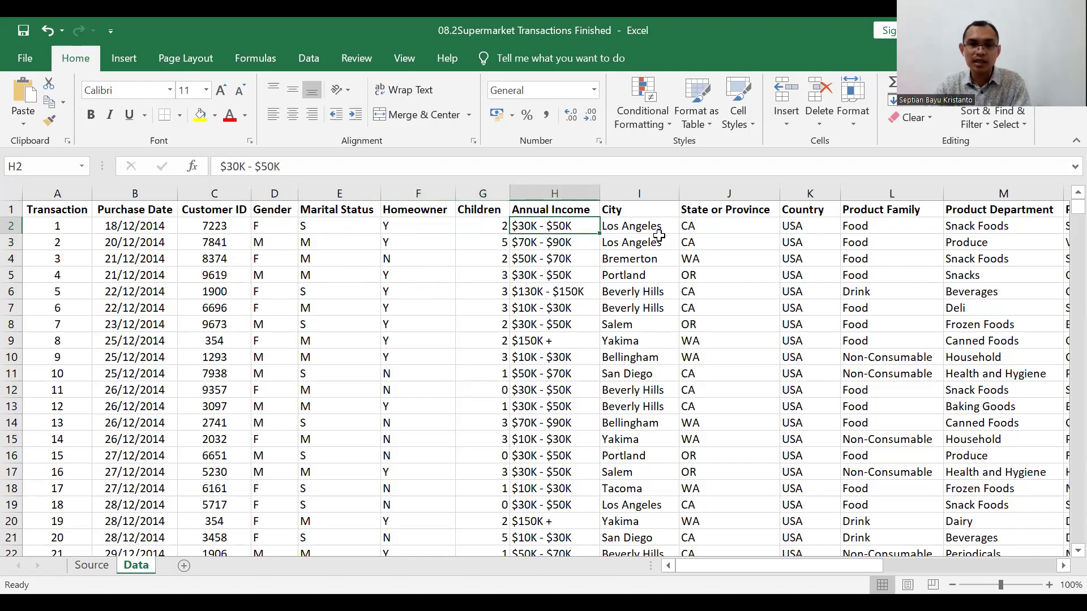
{"action": "left_click", "coordinate": [657, 240]}
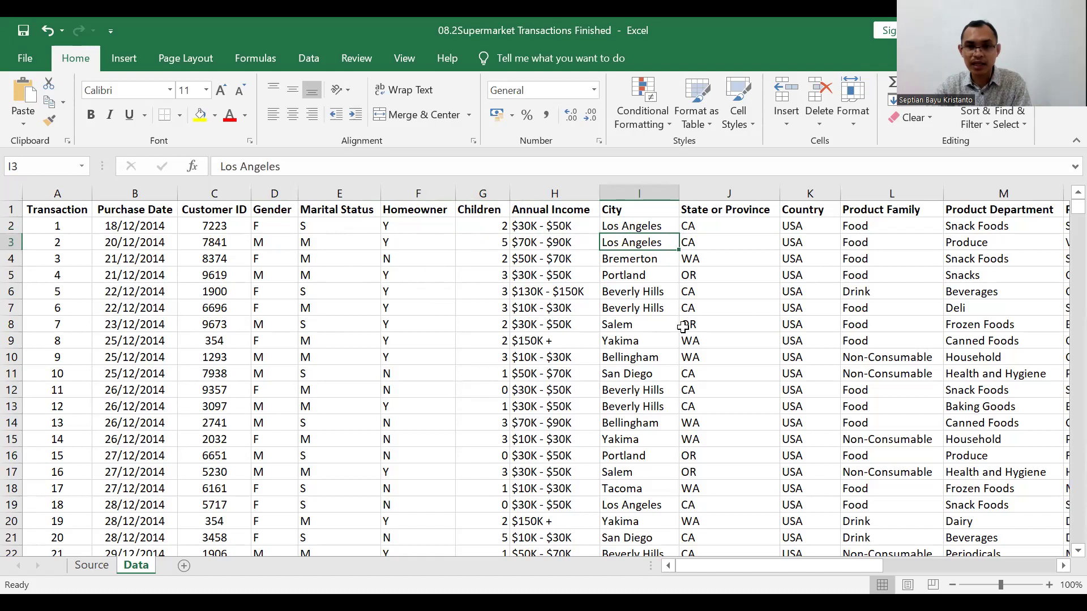
Step: Examine the Product Family, Product Category and Revenue entries in the first transaction rows
{"action": "left_click", "coordinate": [1057, 567]}
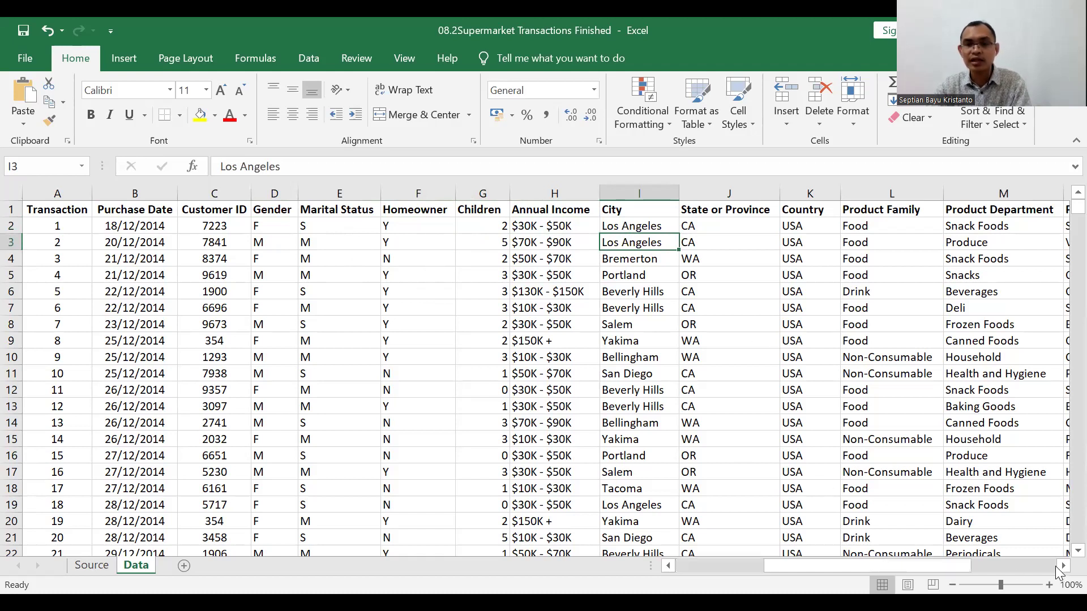
{"action": "scroll", "coordinate": [1041, 573], "scroll_direction": "right", "scroll_amount": 7}
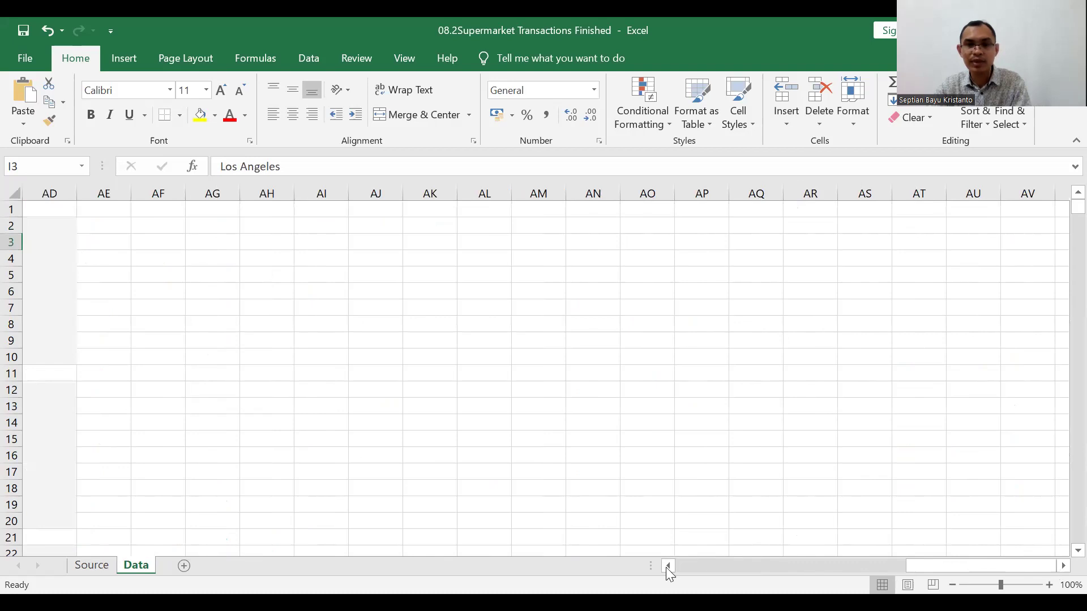
{"action": "scroll", "coordinate": [668, 566], "scroll_direction": "left", "scroll_amount": 8}
{"action": "left_click", "coordinate": [496, 278]}
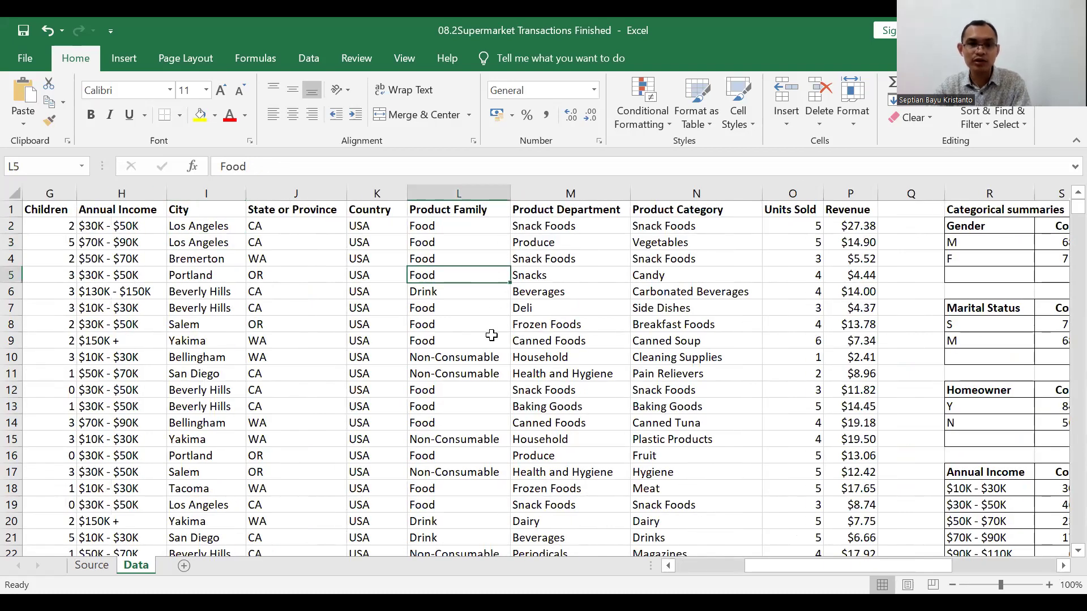
{"action": "left_click", "coordinate": [442, 296]}
{"action": "left_click", "coordinate": [486, 361]}
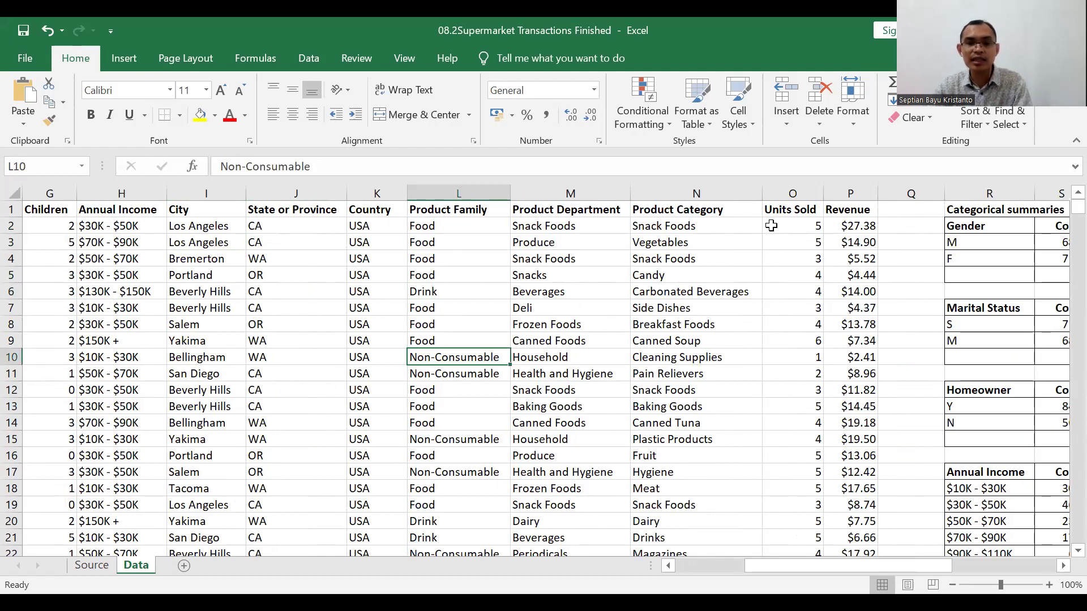
{"action": "left_click", "coordinate": [699, 358]}
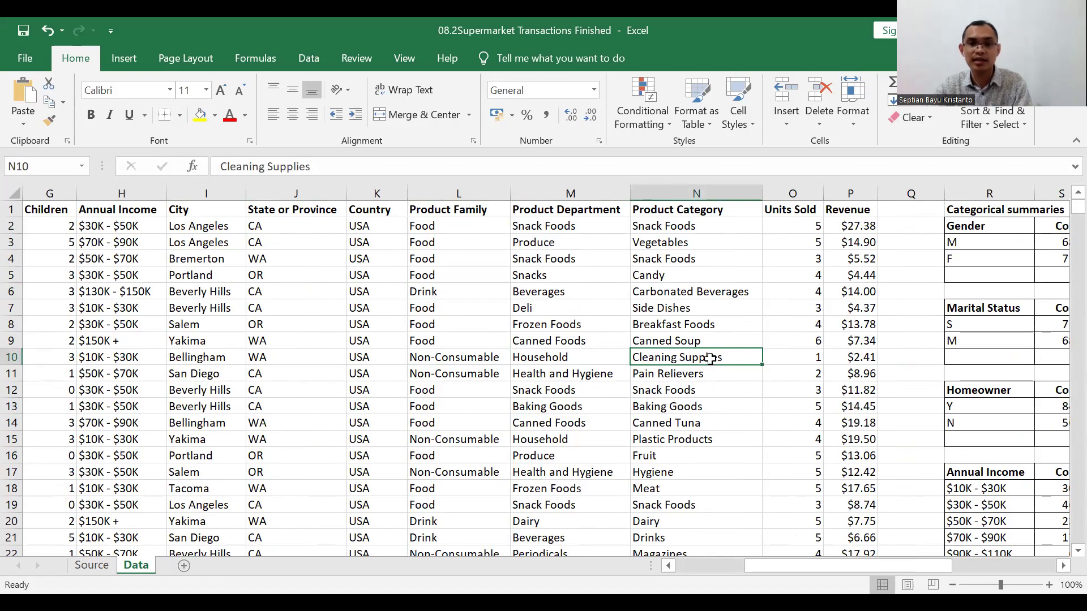
{"action": "left_click", "coordinate": [698, 376]}
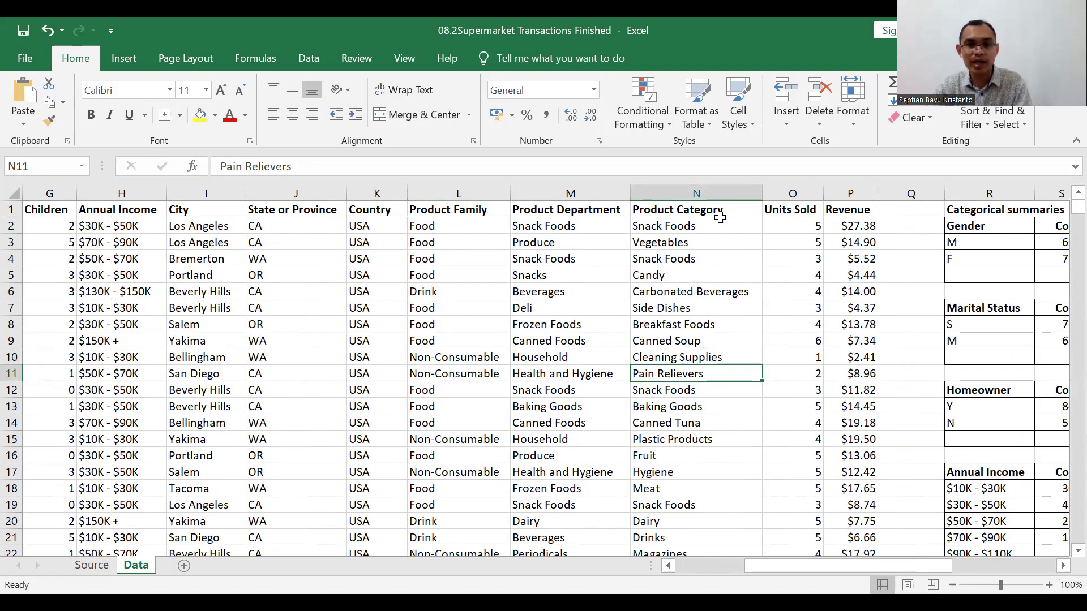
{"action": "left_click", "coordinate": [742, 286]}
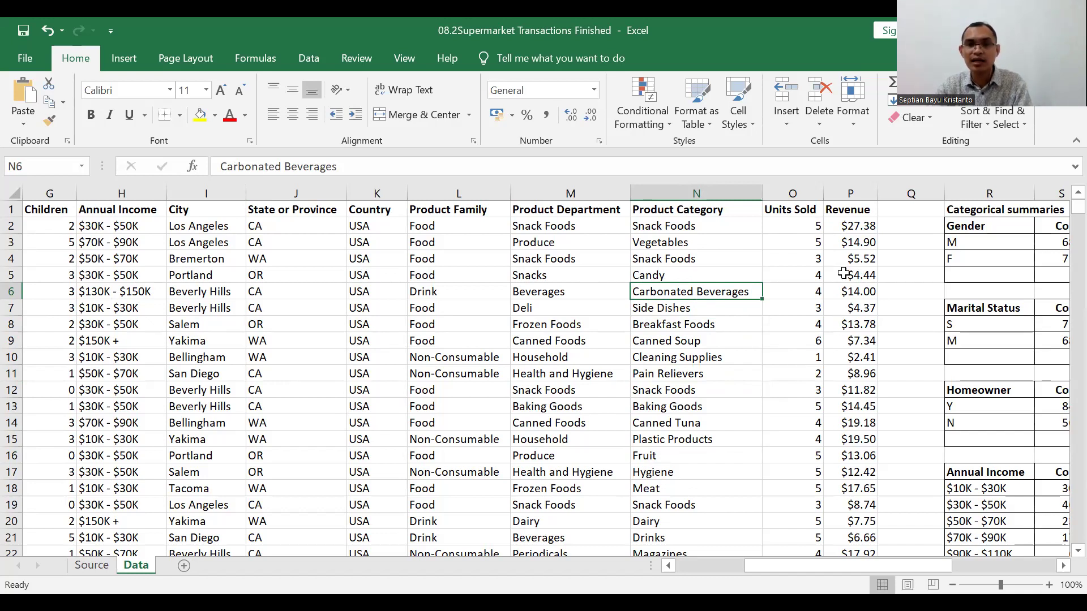
{"action": "left_click", "coordinate": [850, 242]}
Step: Look over the Gender, Marital Status, Homeowner and Annual Income tables of the categorical summaries beside the transaction data
{"action": "left_click", "coordinate": [1063, 566]}
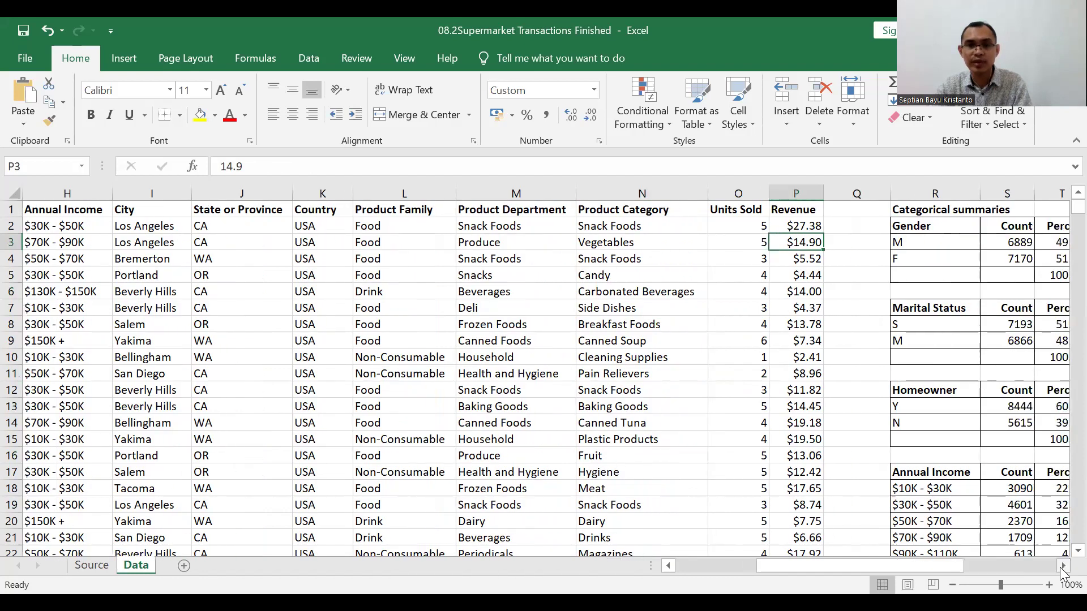
{"action": "left_click", "coordinate": [1064, 565]}
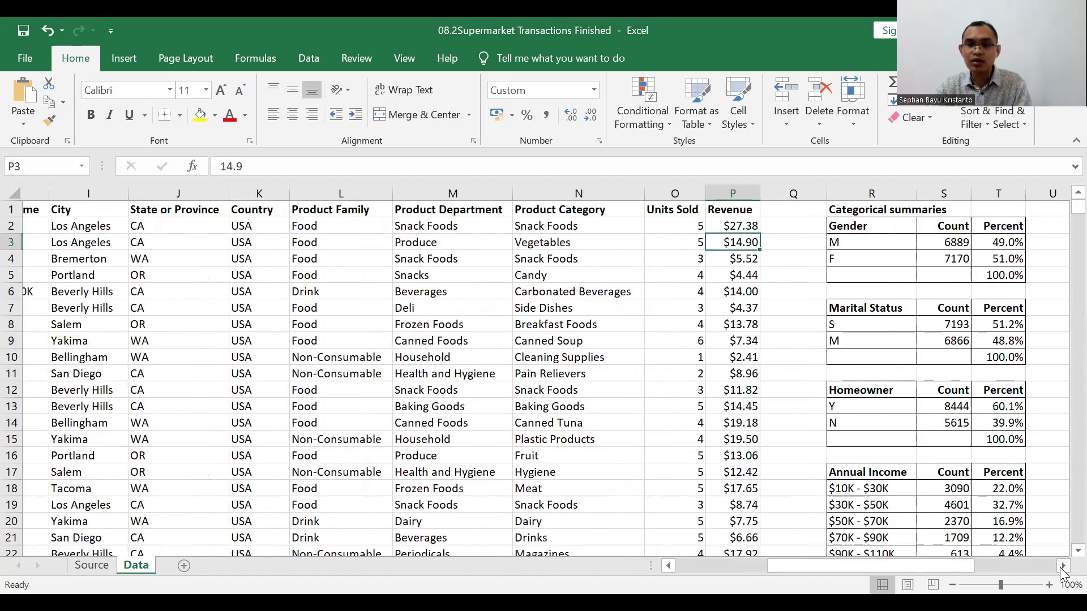
{"action": "left_click", "coordinate": [1063, 566]}
{"action": "left_click", "coordinate": [1063, 566]}
{"action": "left_click", "coordinate": [1063, 566]}
{"action": "left_click", "coordinate": [1063, 566]}
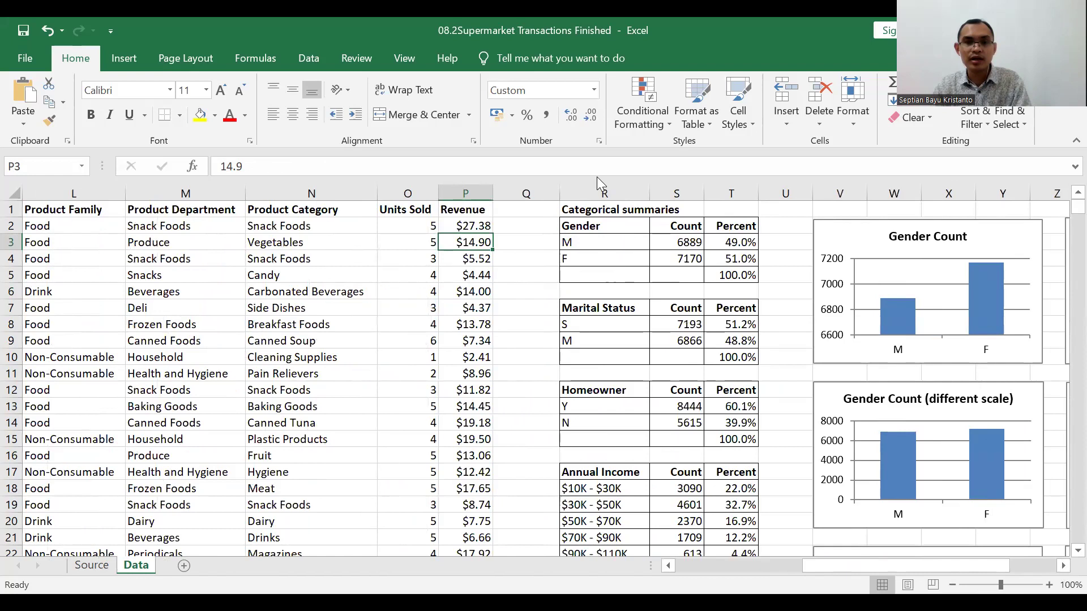
{"action": "key", "text": "alt+Tab"}
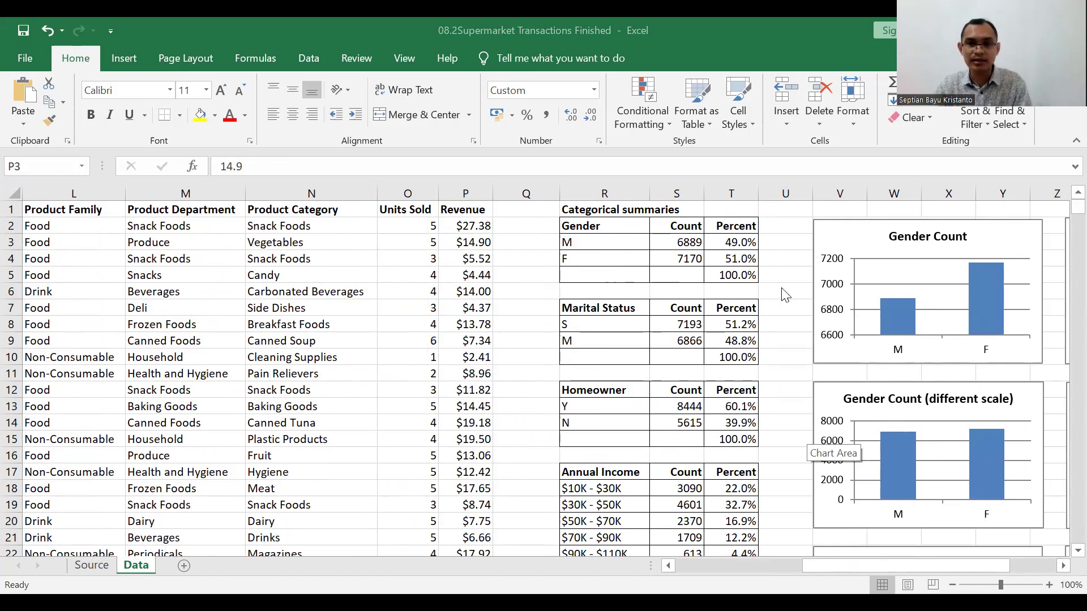
{"action": "key", "text": "alt+Tab"}
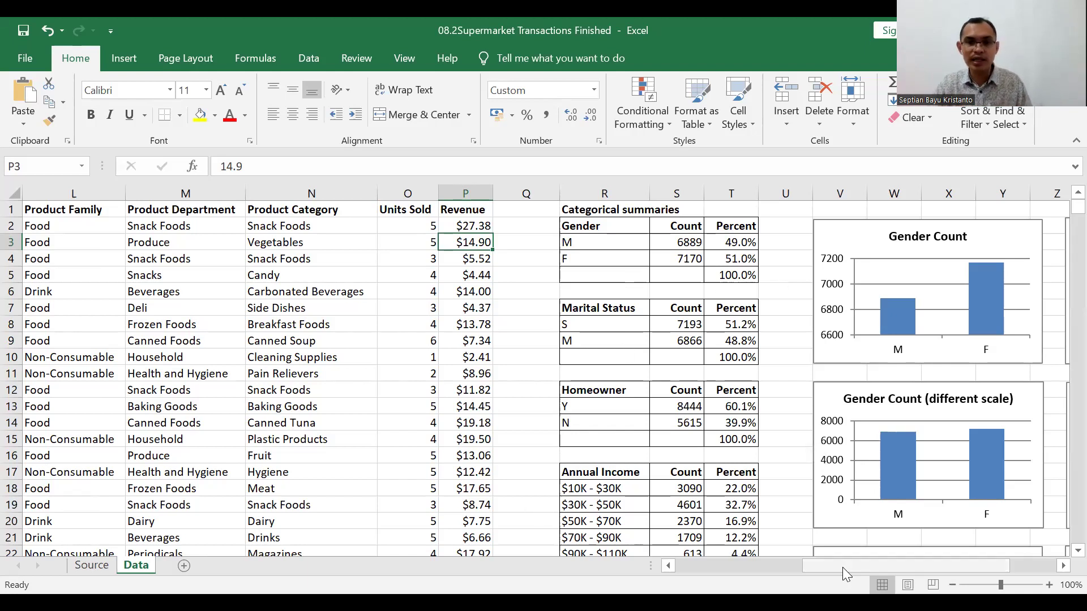
{"action": "left_click_drag", "start_coordinate": [842, 565], "coordinate": [892, 566]}
{"action": "left_click", "coordinate": [611, 216]}
{"action": "left_click", "coordinate": [622, 308]}
{"action": "left_click", "coordinate": [630, 386]}
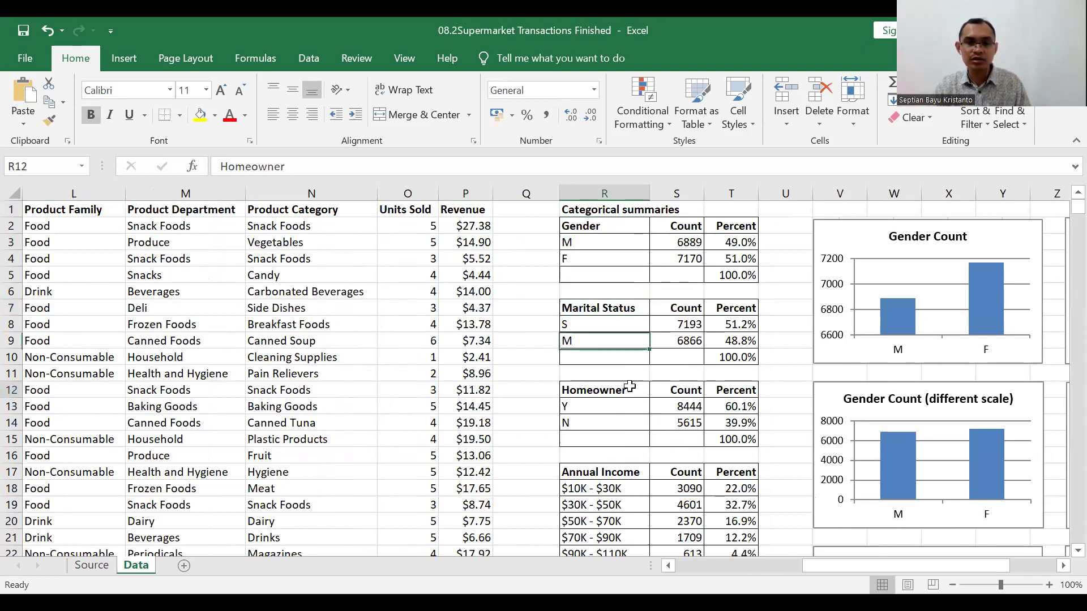
{"action": "left_click", "coordinate": [648, 482]}
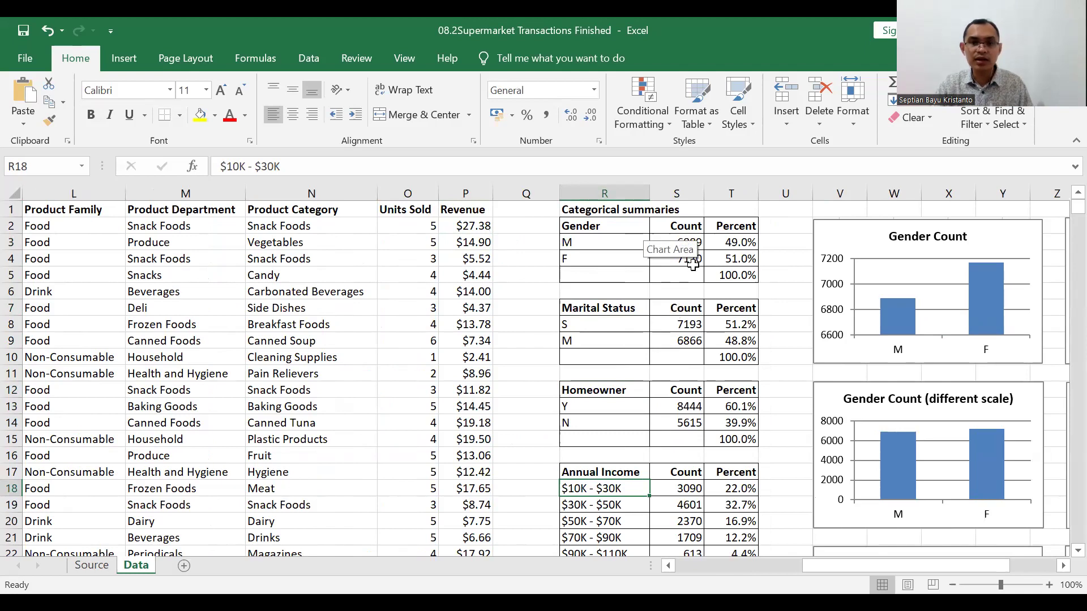
Step: Examine the counts and percentages in the Gender summary and the percentages in the Marital Status summary
{"action": "left_click_drag", "start_coordinate": [687, 242], "coordinate": [688, 259]}
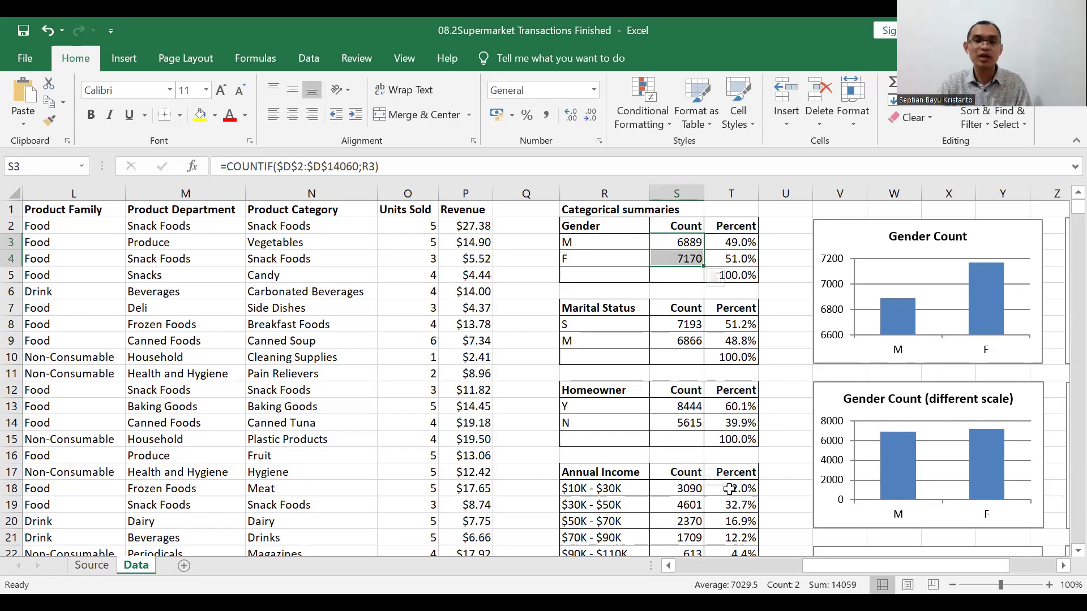
{"action": "left_click", "coordinate": [660, 282]}
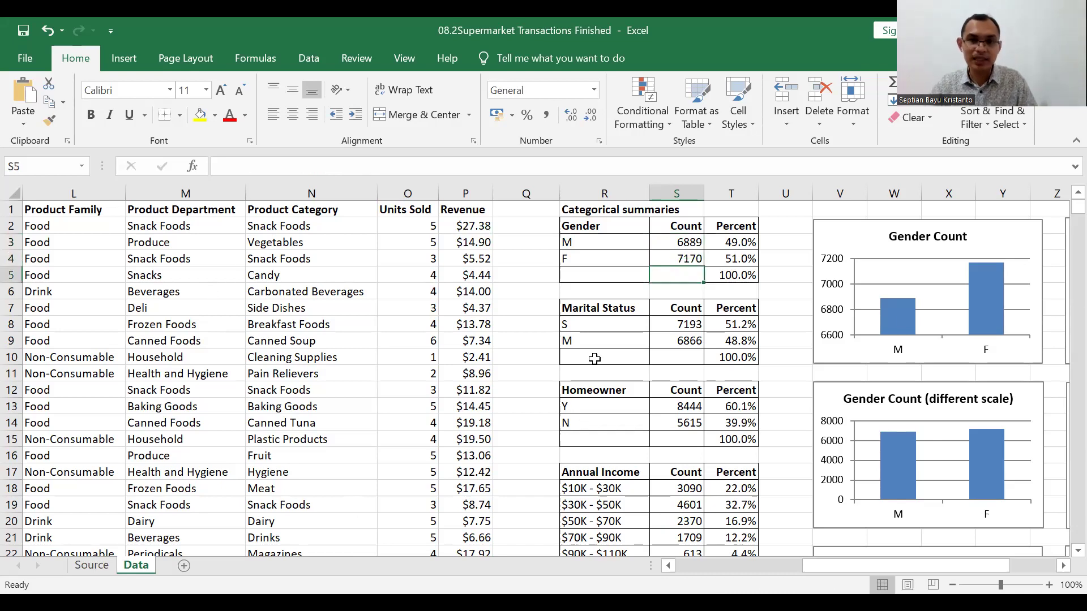
{"action": "left_click", "coordinate": [743, 243]}
{"action": "left_click", "coordinate": [746, 258]}
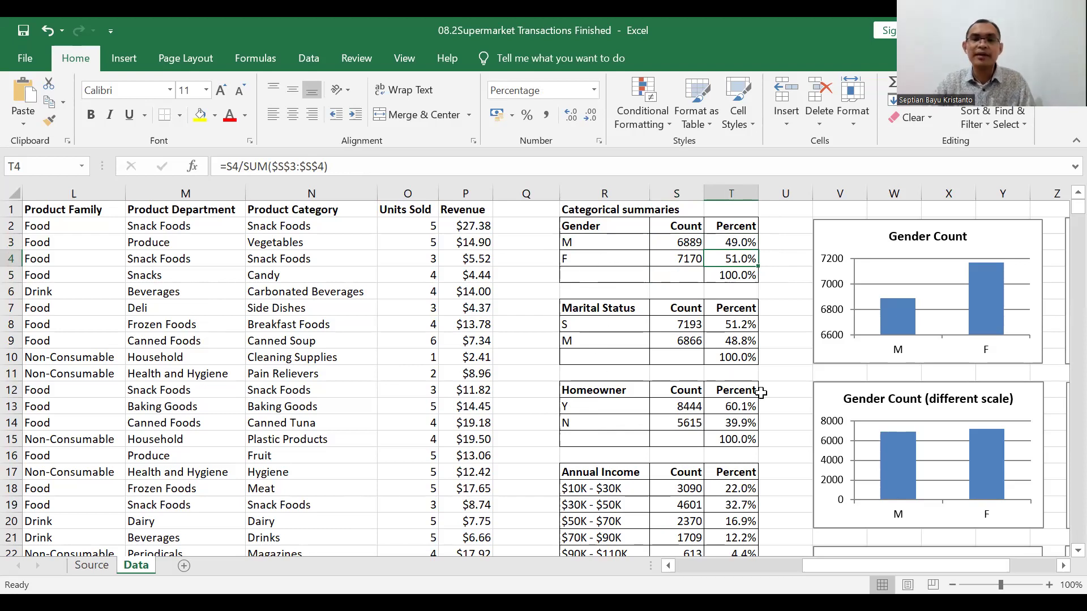
{"action": "left_click", "coordinate": [608, 306]}
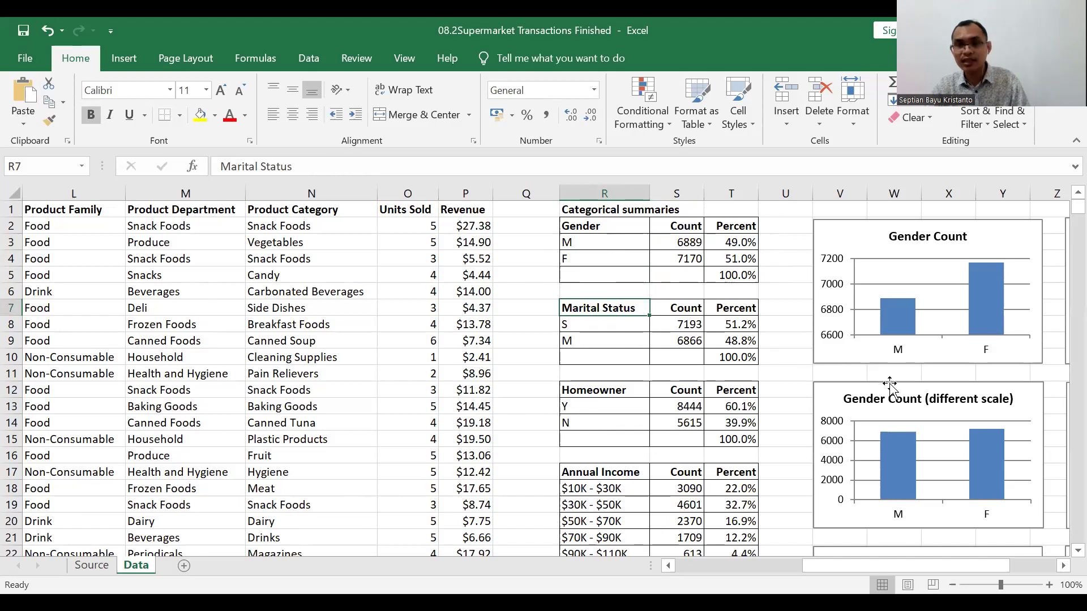
{"action": "left_click", "coordinate": [731, 324]}
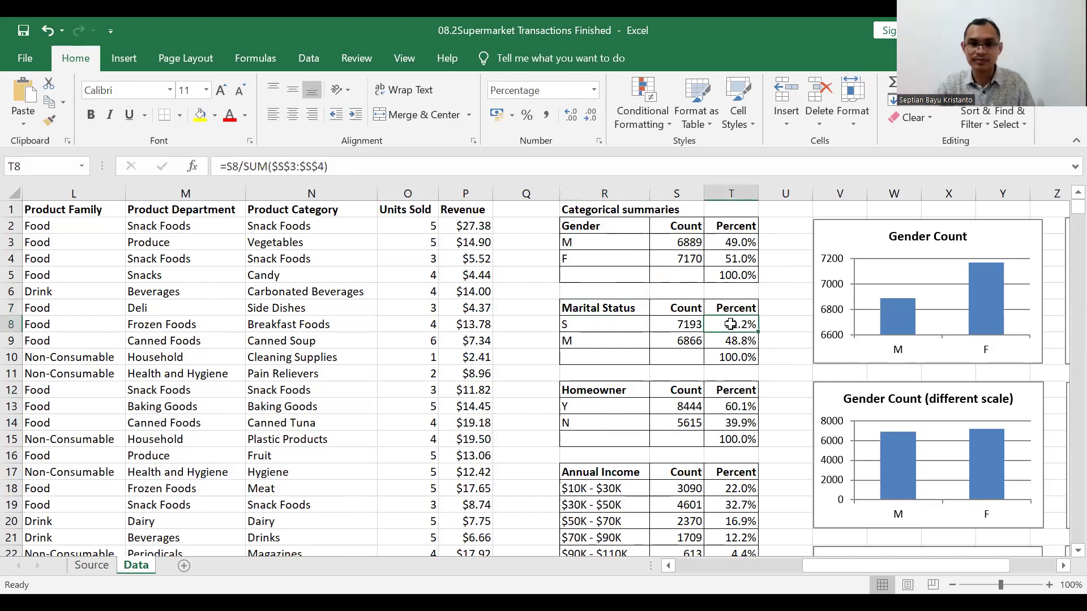
{"action": "left_click", "coordinate": [736, 338]}
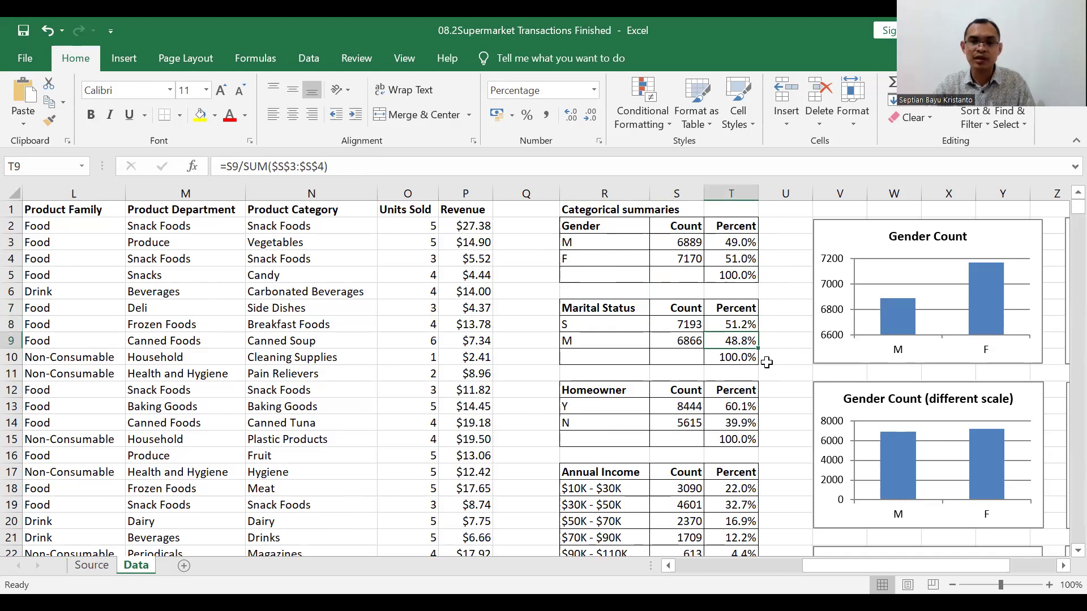
Step: Review the Homeowner summary and the income brackets in the Annual Income summary
{"action": "scroll", "coordinate": [767, 362], "scroll_direction": "down", "scroll_amount": 2}
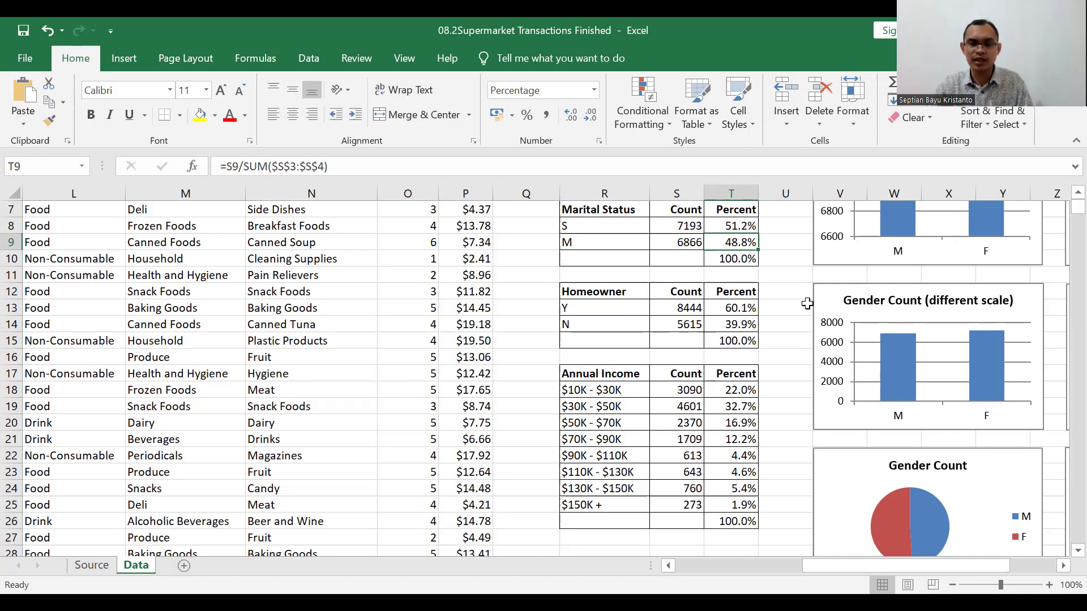
{"action": "left_click", "coordinate": [793, 322]}
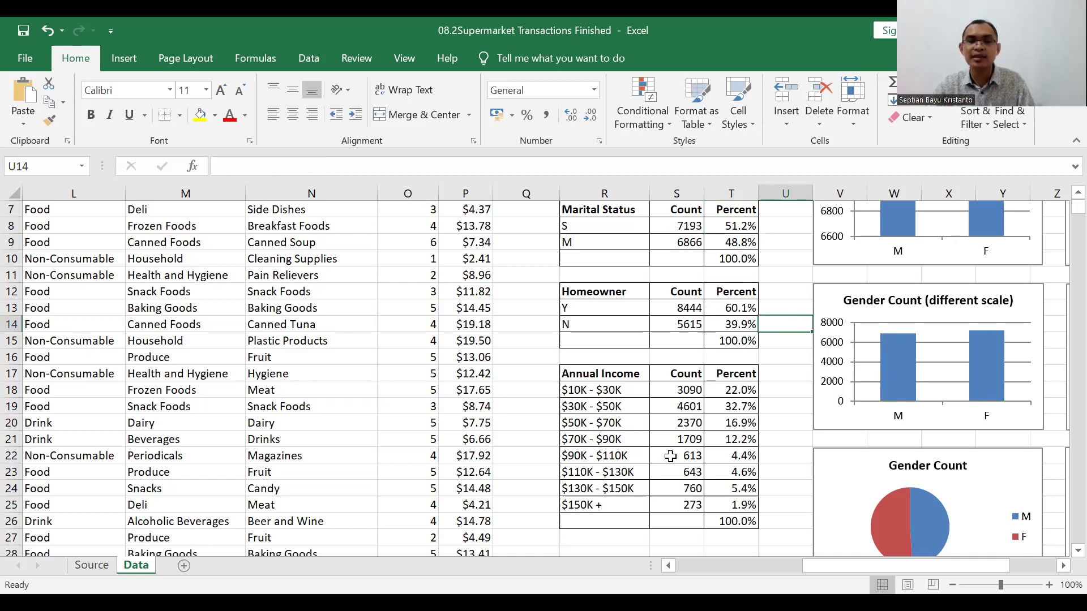
{"action": "left_click", "coordinate": [629, 391]}
{"action": "left_click", "coordinate": [600, 456]}
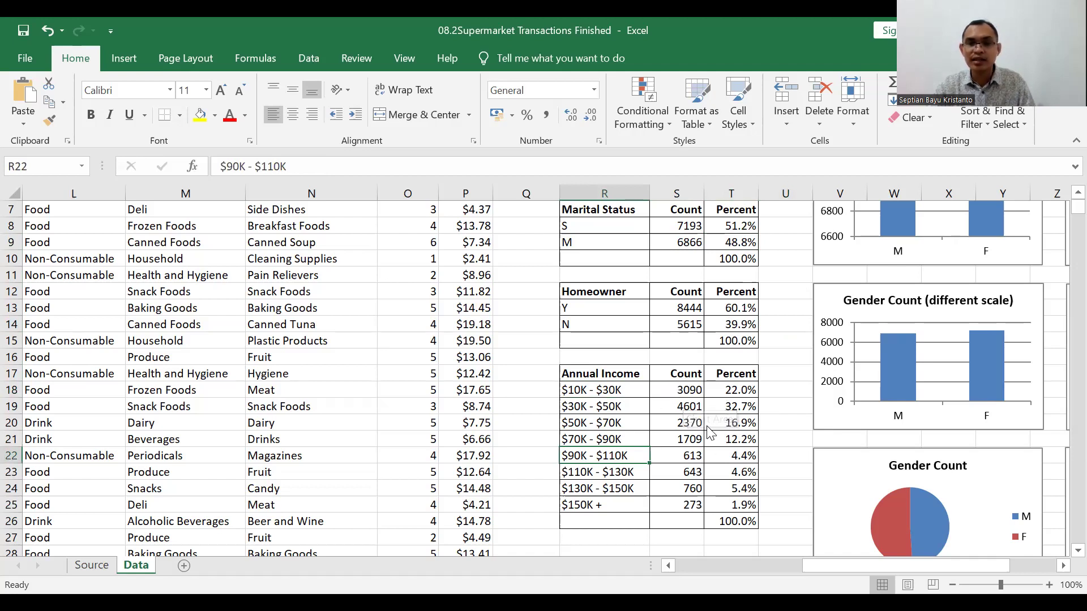
{"action": "scroll", "coordinate": [754, 430], "scroll_direction": "up", "scroll_amount": 2}
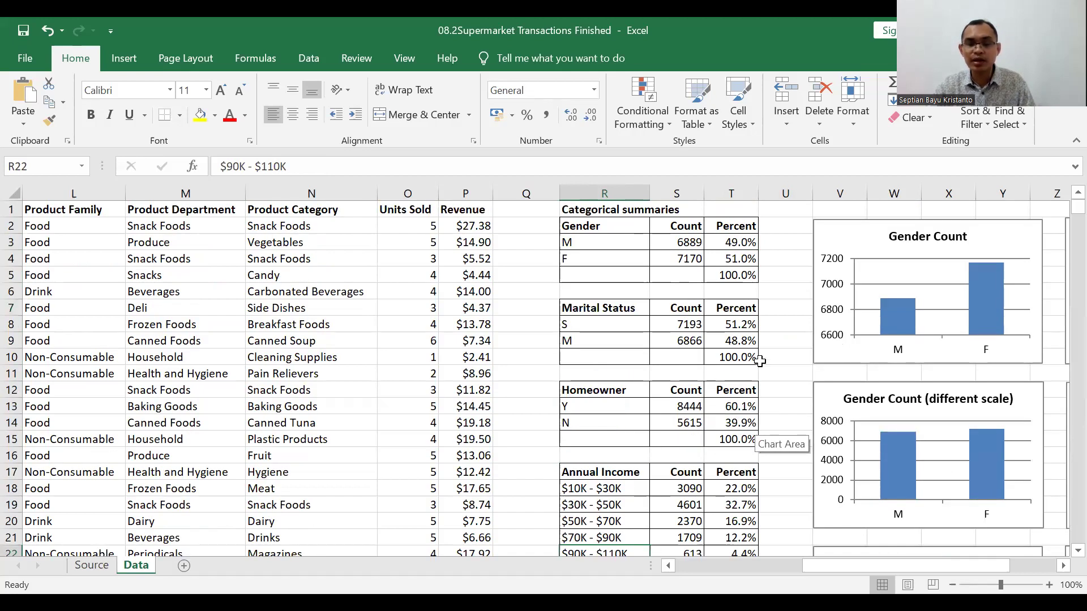
Step: Inspect the range and criteria arguments of the COUNTIF formula behind the M count in the Gender summary
{"action": "left_click", "coordinate": [786, 285]}
{"action": "left_click", "coordinate": [692, 242]}
{"action": "left_click", "coordinate": [736, 243]}
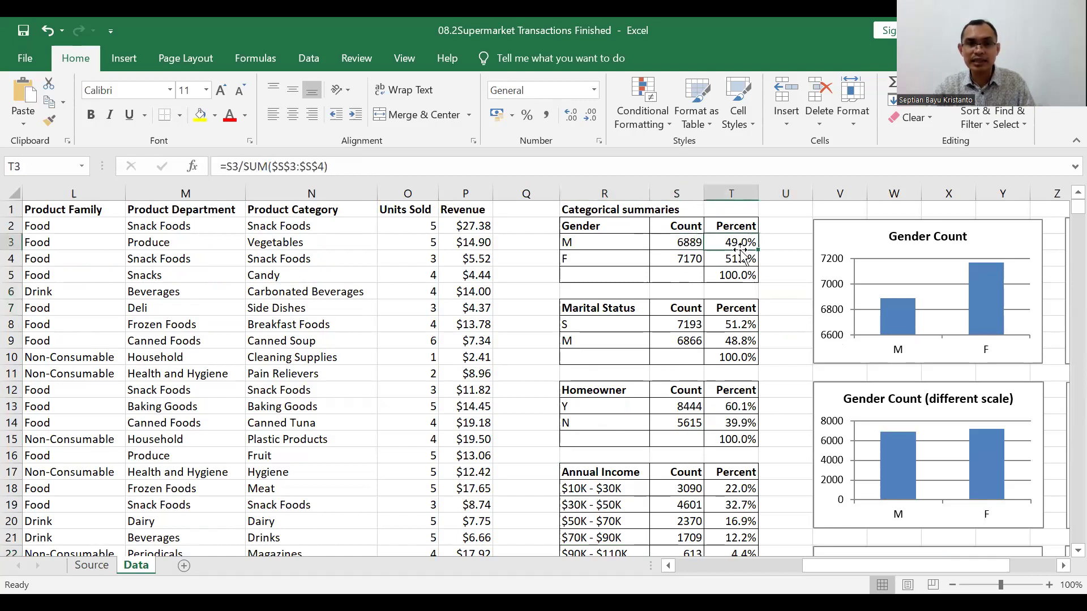
{"action": "left_click", "coordinate": [718, 269]}
{"action": "left_click", "coordinate": [671, 243]}
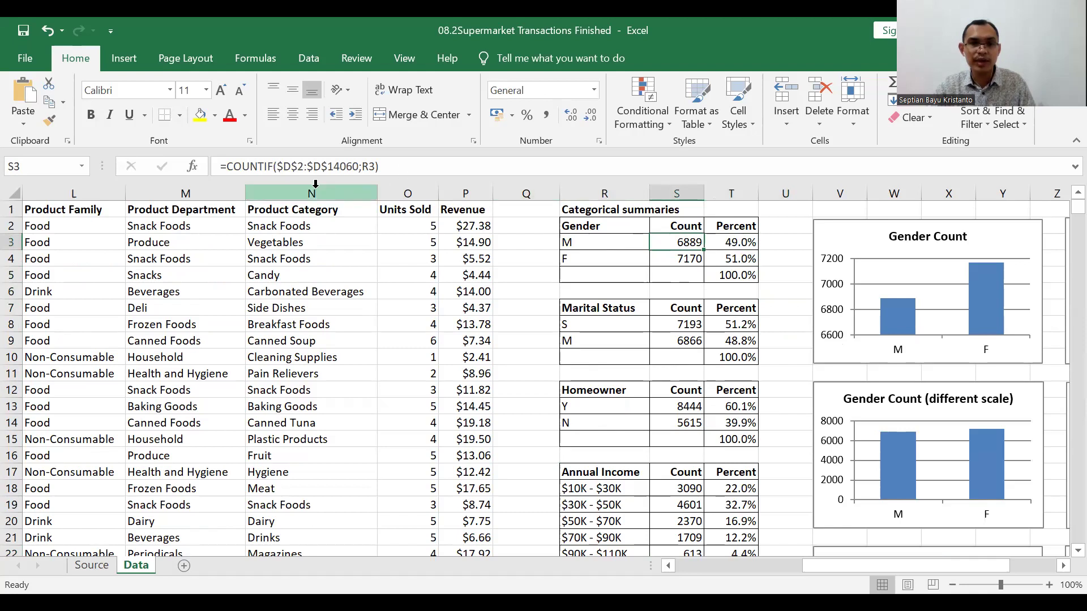
{"action": "key", "text": "F2"}
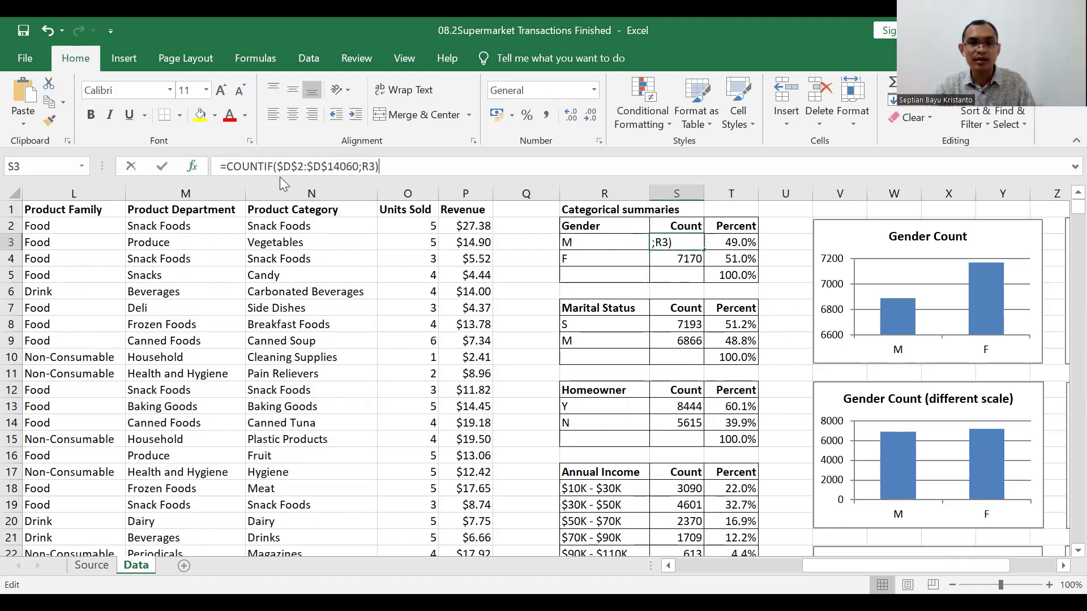
{"action": "key", "text": "shift+F3"}
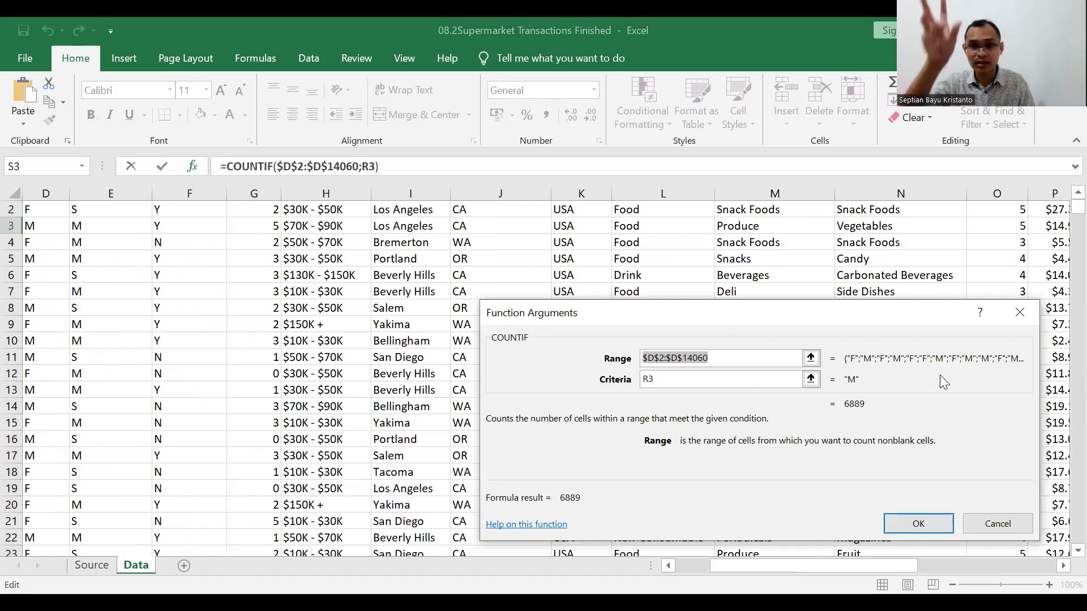
{"action": "left_click", "coordinate": [1019, 528]}
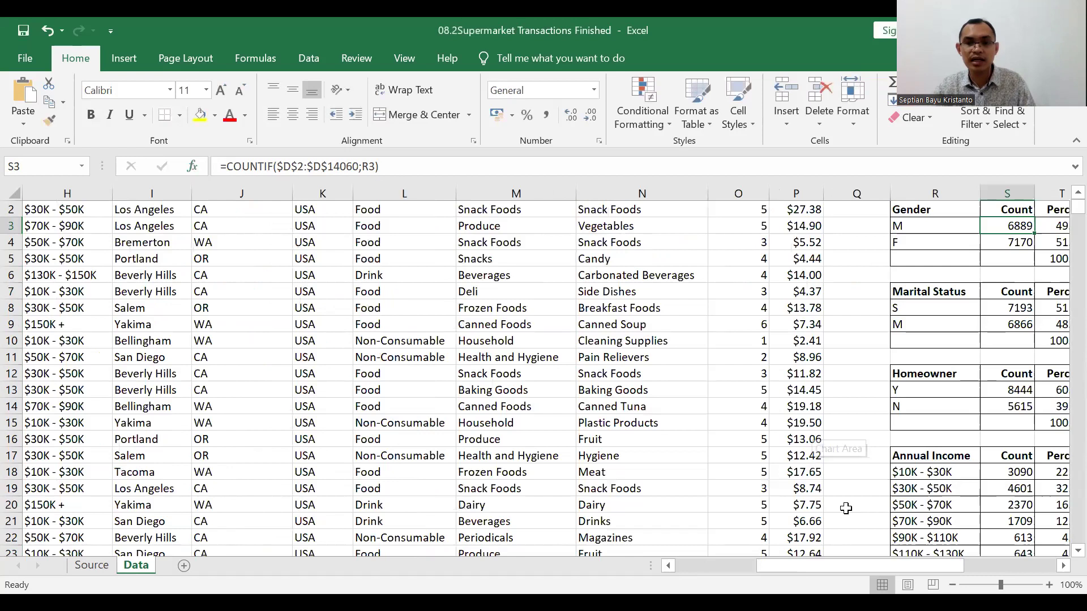
Step: Review the M and F labels in the Gender summary together with the formula of the M count
{"action": "left_click_drag", "start_coordinate": [842, 572], "coordinate": [905, 567]}
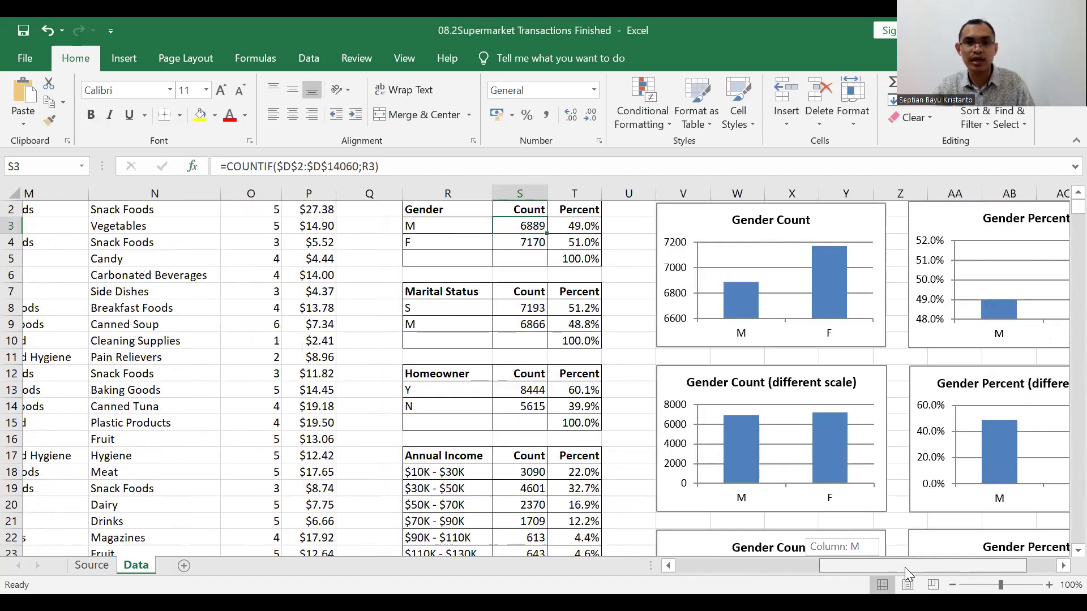
{"action": "left_click", "coordinate": [467, 230]}
{"action": "left_click", "coordinate": [495, 246]}
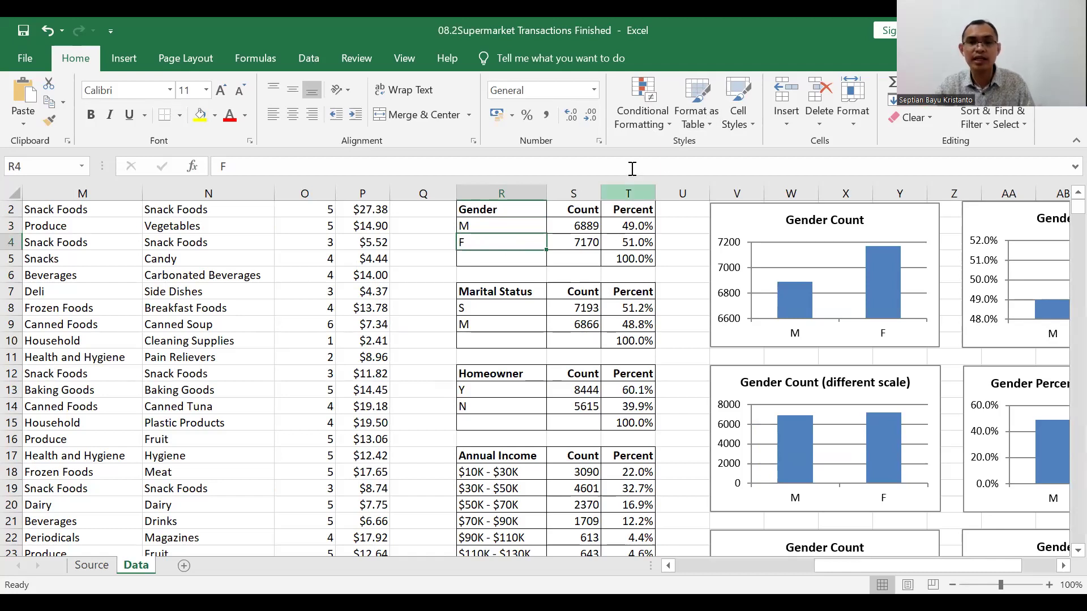
{"action": "left_click", "coordinate": [578, 226]}
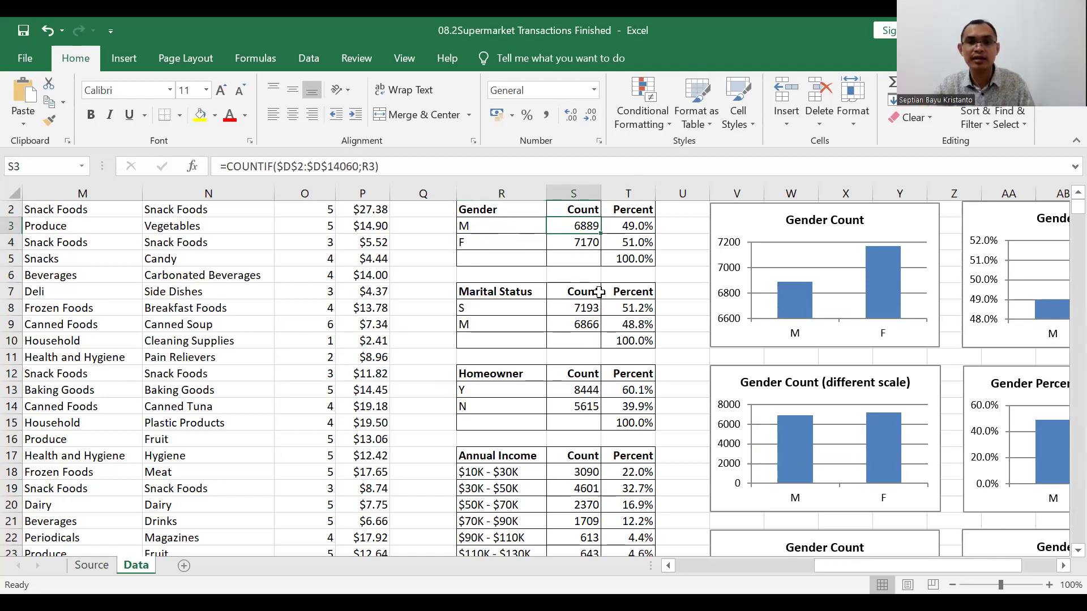
Step: Examine the Gender Count column chart and the summary cells it is plotted from
{"action": "left_click", "coordinate": [1063, 566]}
{"action": "left_click", "coordinate": [1063, 567]}
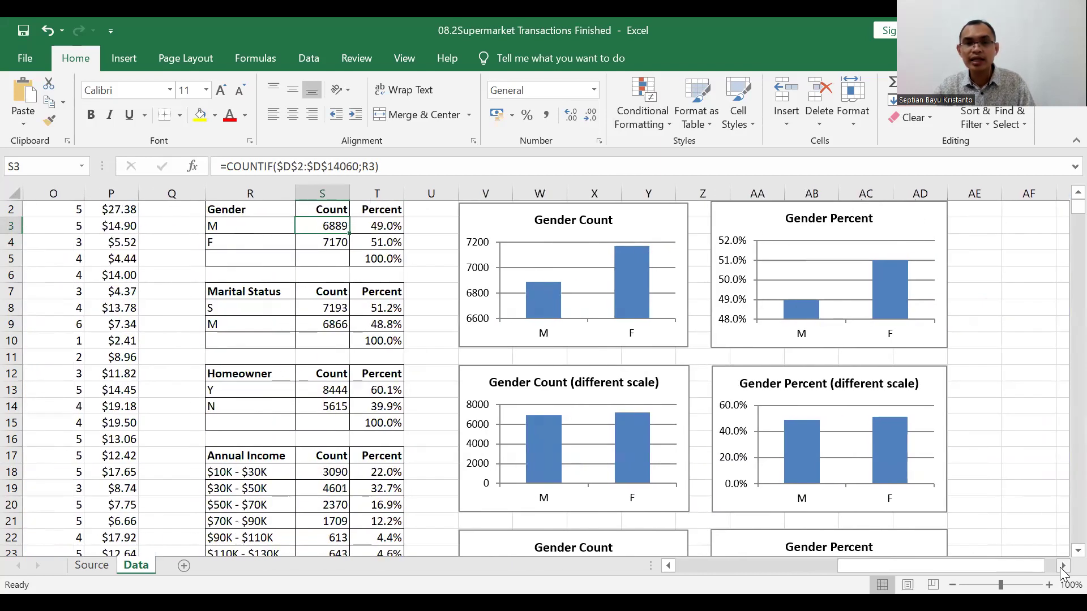
{"action": "scroll", "coordinate": [422, 400], "scroll_direction": "up", "scroll_amount": 1}
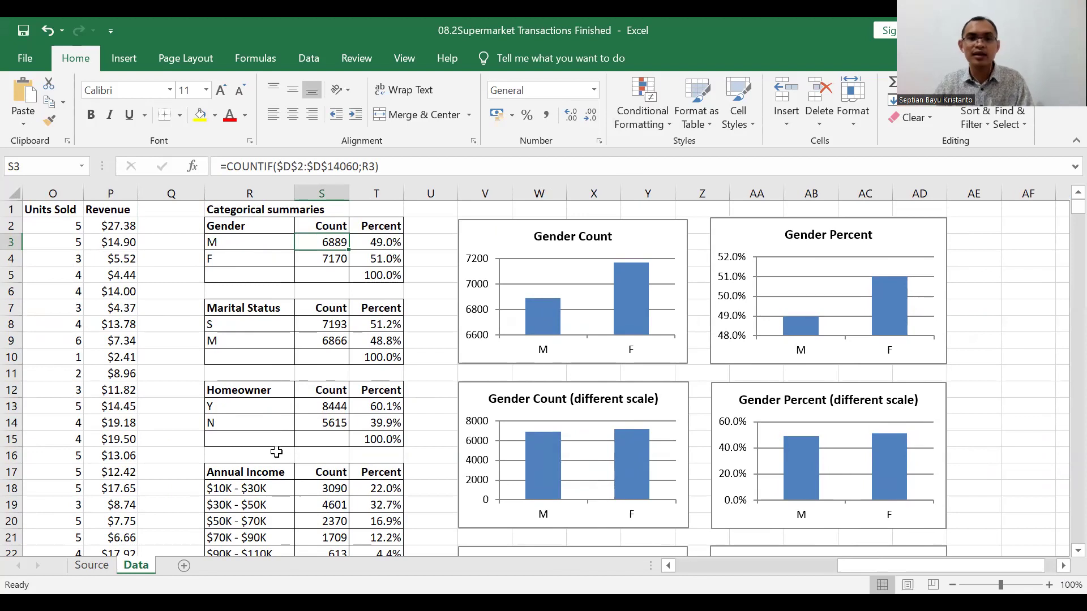
{"action": "left_click", "coordinate": [676, 249]}
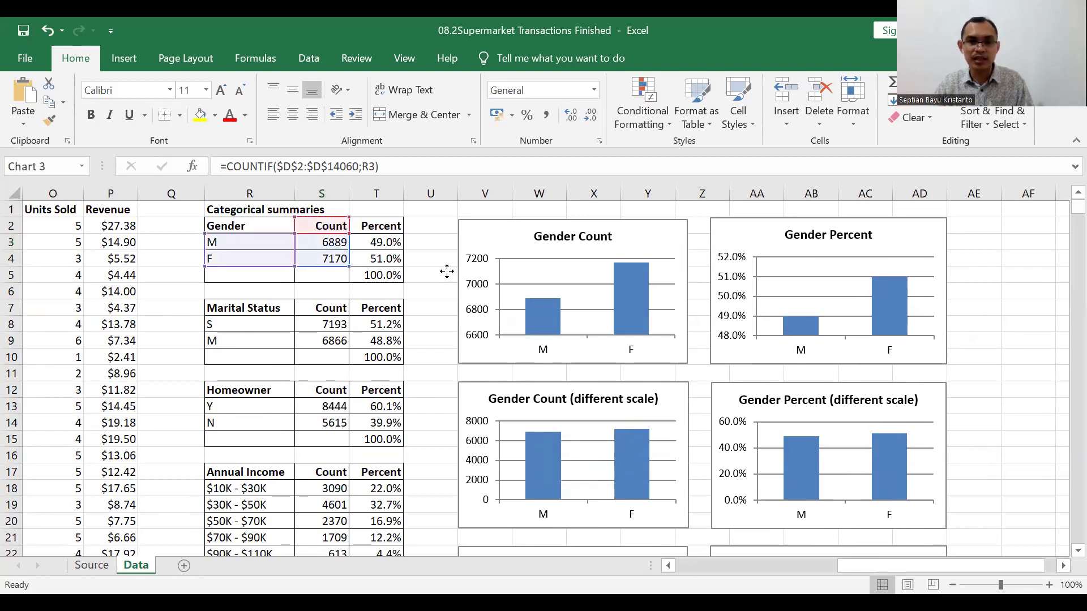
{"action": "left_click", "coordinate": [481, 260]}
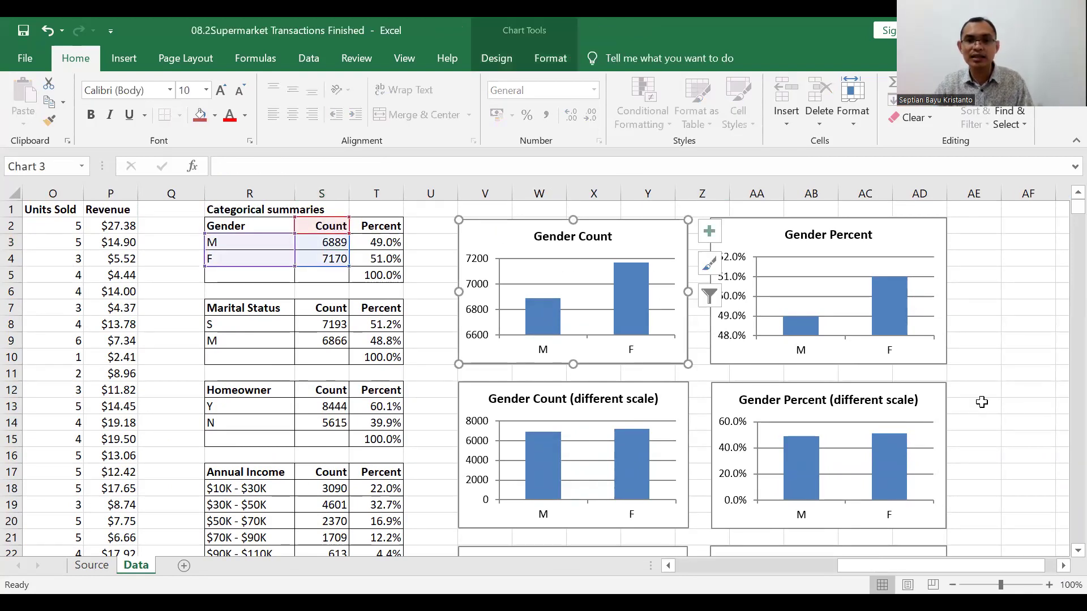
{"action": "left_click", "coordinate": [1018, 421]}
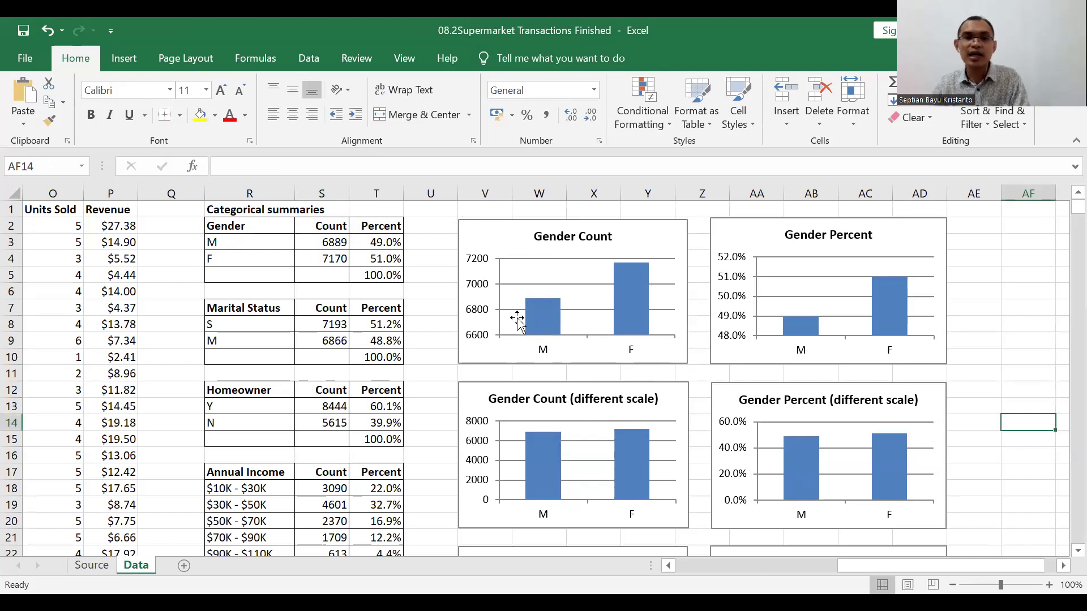
Step: Examine the M and F percentage formulas and the total of the Percent column in the Gender summary
{"action": "left_click", "coordinate": [390, 248]}
{"action": "left_click", "coordinate": [421, 259]}
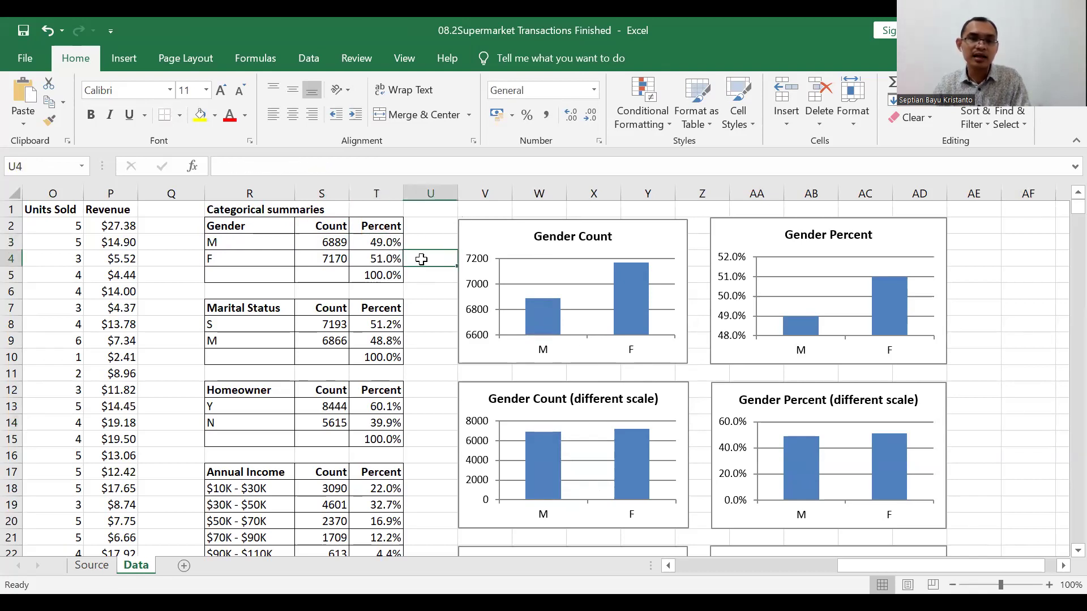
{"action": "left_click", "coordinate": [385, 258]}
{"action": "left_click", "coordinate": [384, 239]}
{"action": "left_click", "coordinate": [392, 260]}
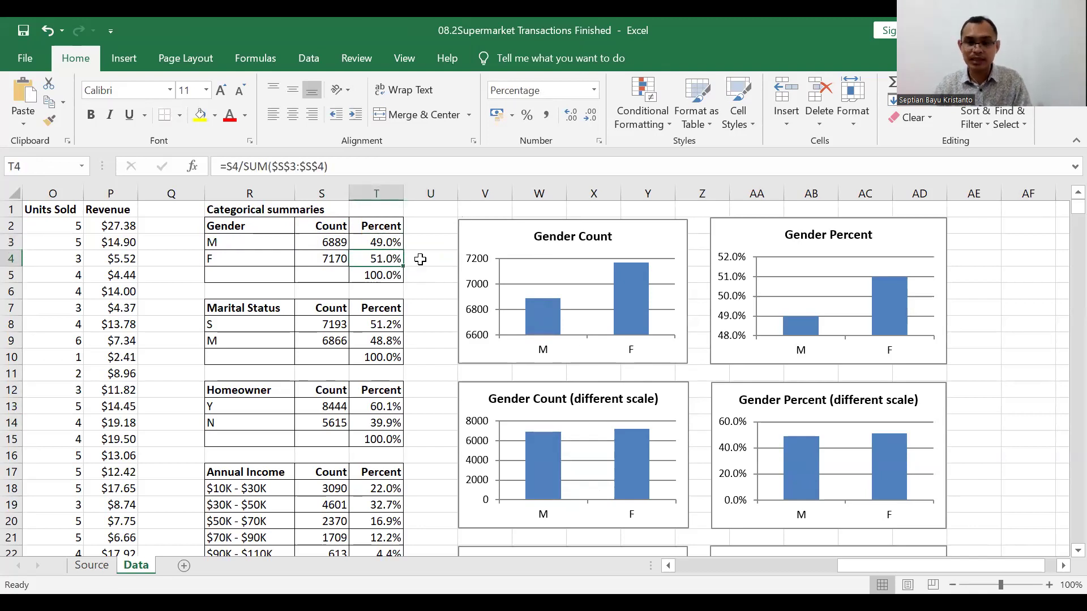
{"action": "left_click", "coordinate": [423, 244]}
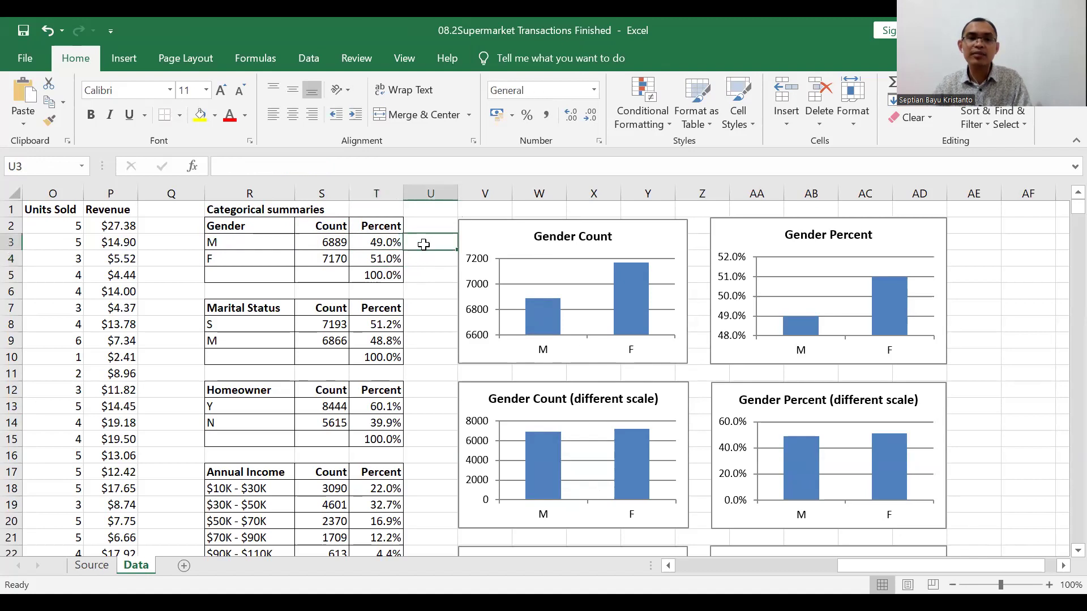
{"action": "left_click_drag", "start_coordinate": [359, 240], "coordinate": [360, 275]}
{"action": "left_click", "coordinate": [424, 264]}
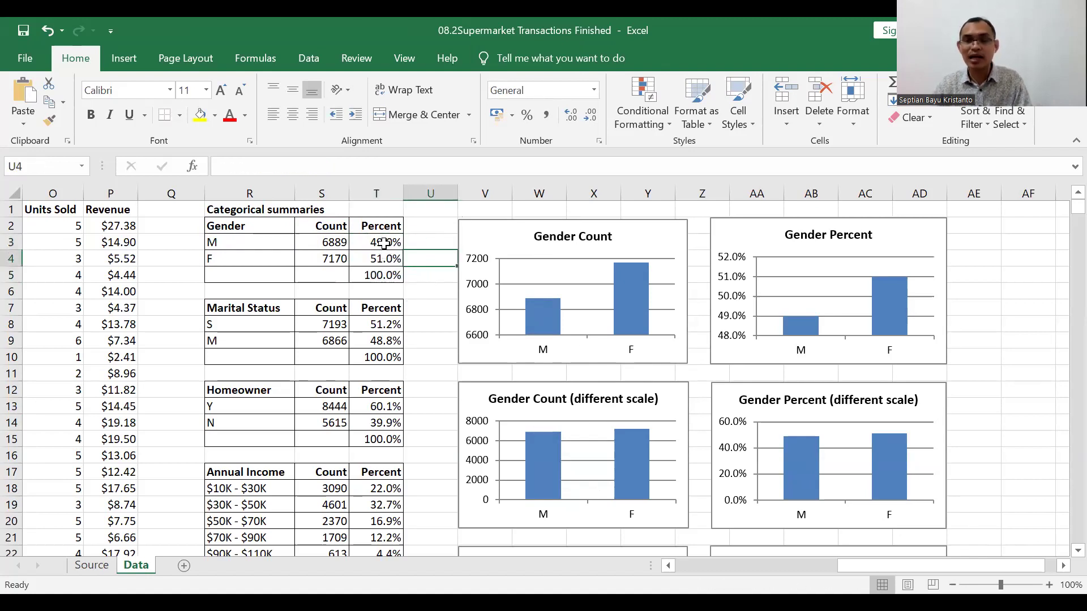
{"action": "left_click", "coordinate": [446, 238]}
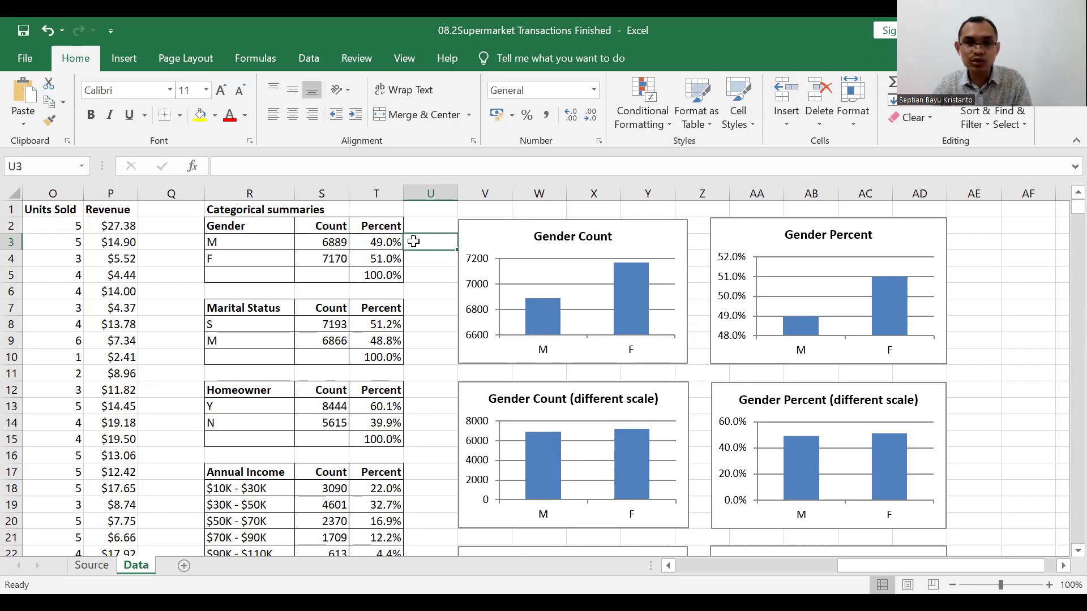
{"action": "left_click", "coordinate": [379, 250]}
{"action": "left_click", "coordinate": [382, 274]}
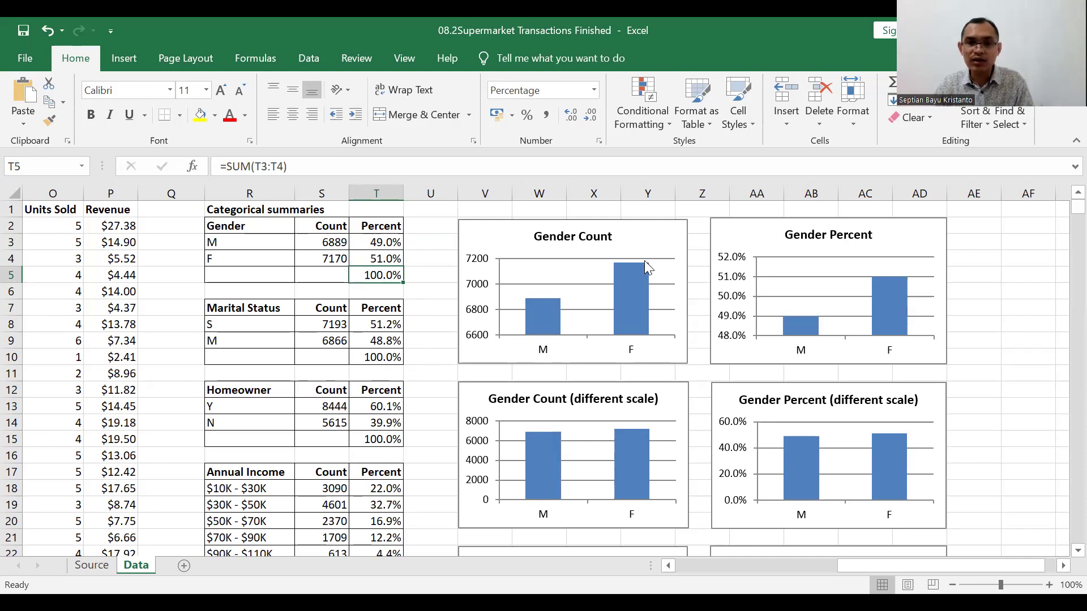
Step: Compare the gender column charts with the Gender Count and Gender Percent pie charts below them
{"action": "left_click", "coordinate": [661, 249]}
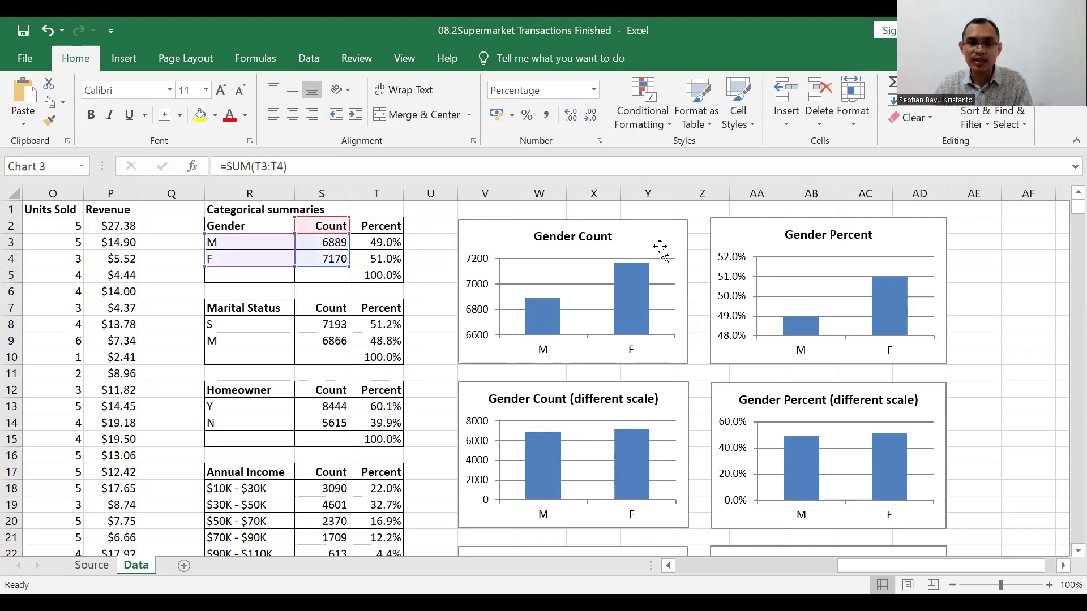
{"action": "left_click", "coordinate": [1036, 456]}
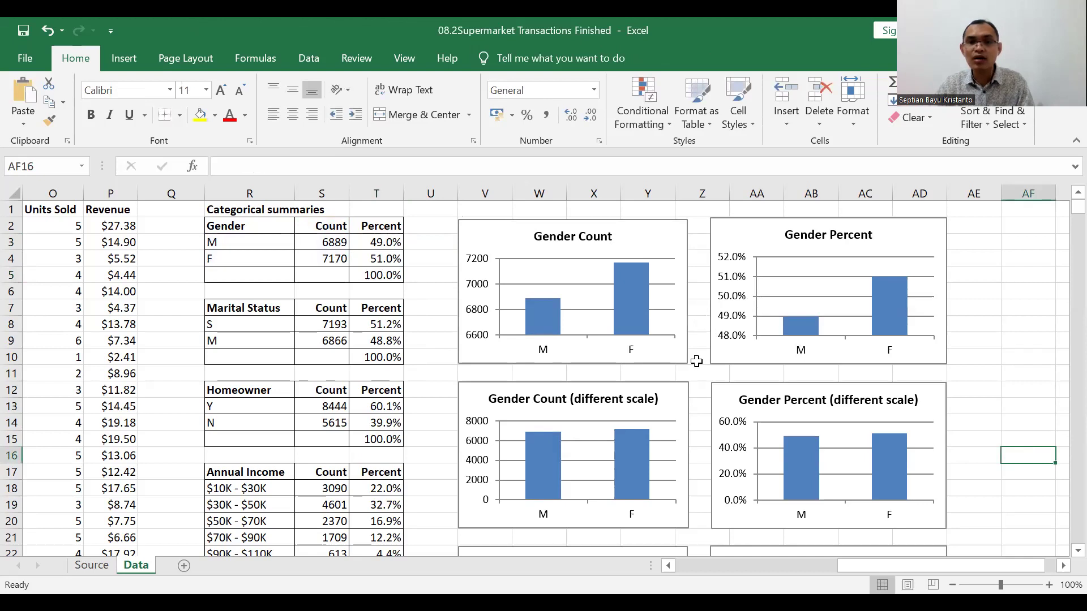
{"action": "left_click", "coordinate": [697, 362]}
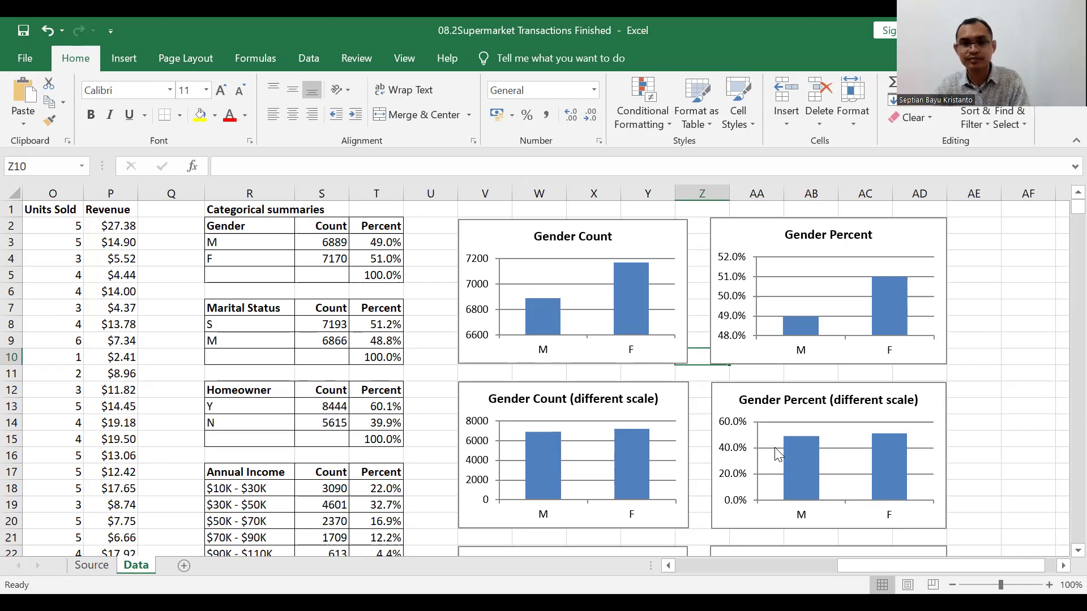
{"action": "scroll", "coordinate": [708, 420], "scroll_direction": "down", "scroll_amount": 2}
{"action": "scroll", "coordinate": [708, 420], "scroll_direction": "down", "scroll_amount": 4}
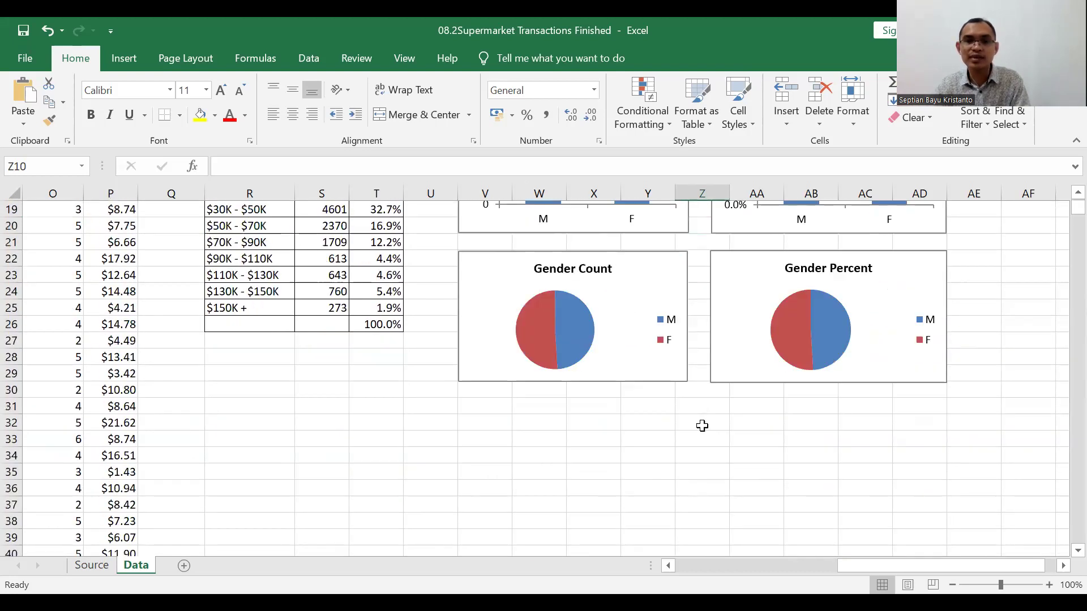
{"action": "left_click", "coordinate": [587, 343]}
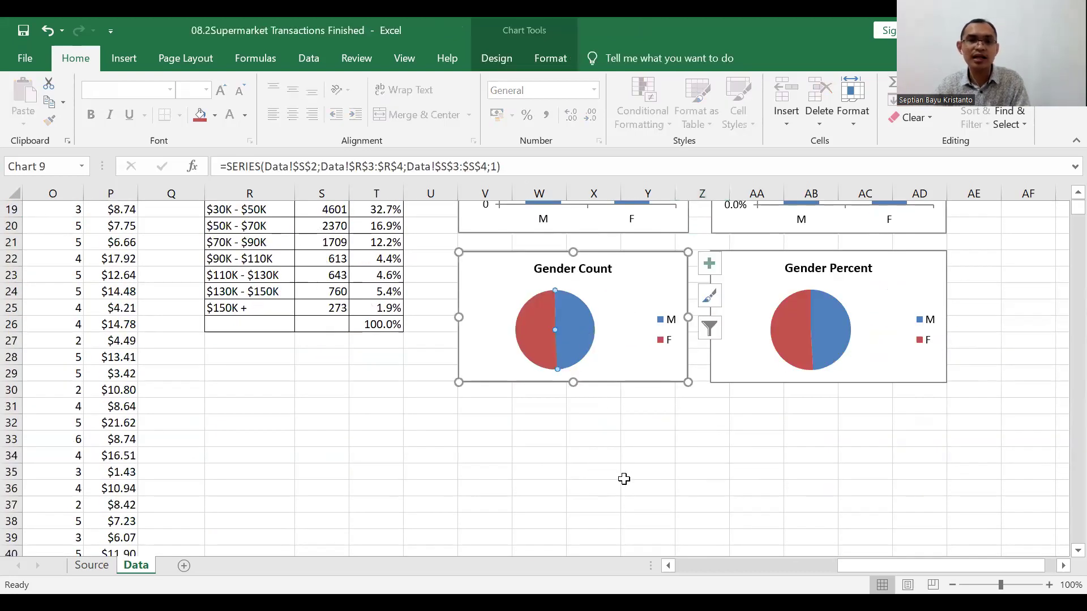
{"action": "scroll", "coordinate": [624, 479], "scroll_direction": "up", "scroll_amount": 6}
{"action": "scroll", "coordinate": [624, 479], "scroll_direction": "down", "scroll_amount": 1}
{"action": "scroll", "coordinate": [624, 479], "scroll_direction": "down", "scroll_amount": 5}
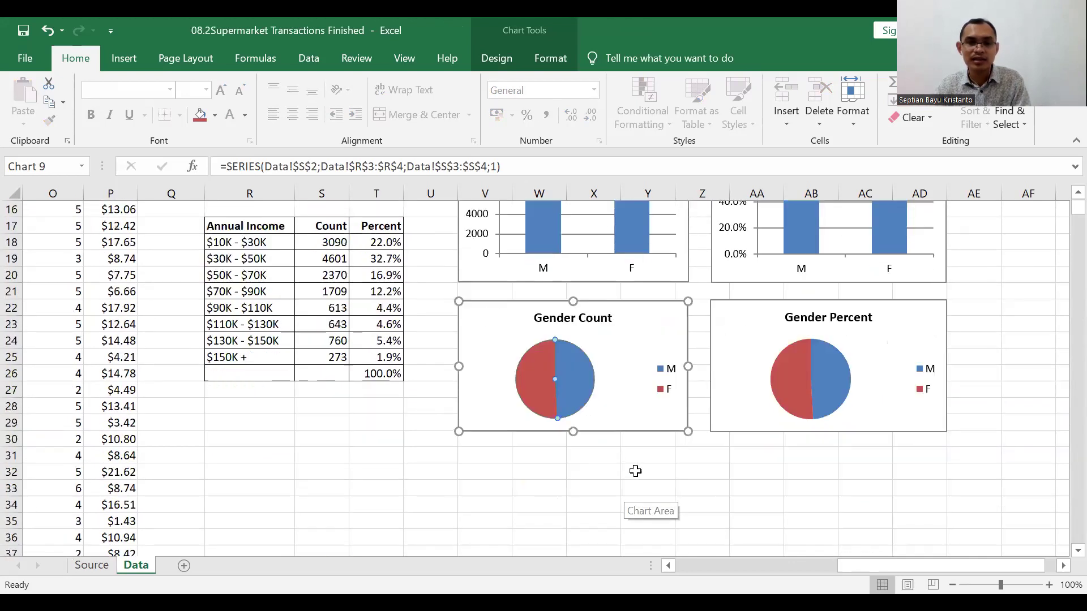
{"action": "left_click", "coordinate": [606, 475]}
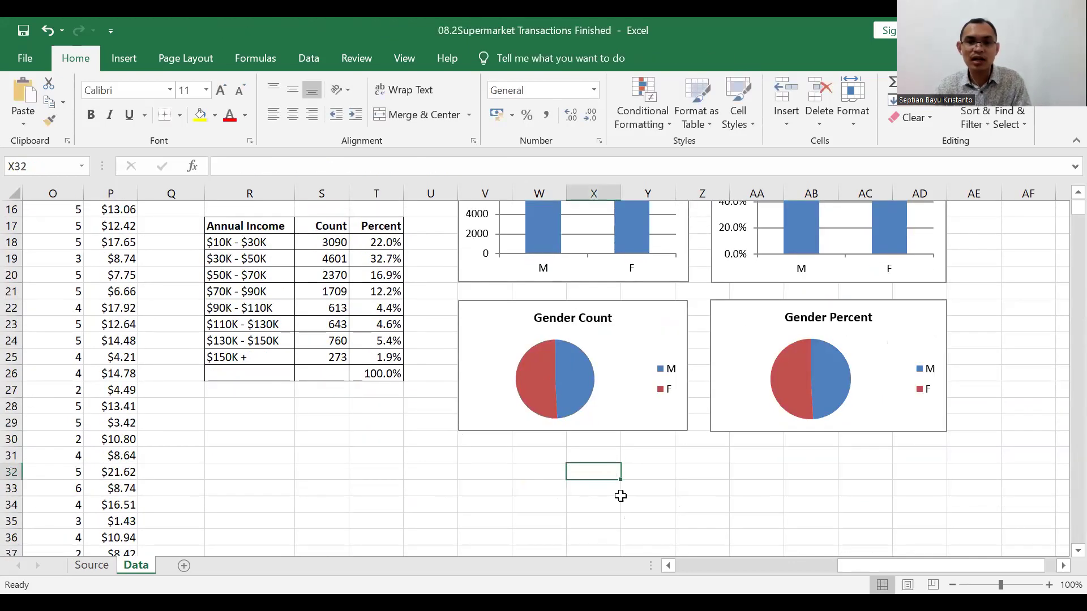
{"action": "scroll", "coordinate": [607, 433], "scroll_direction": "up", "scroll_amount": 5}
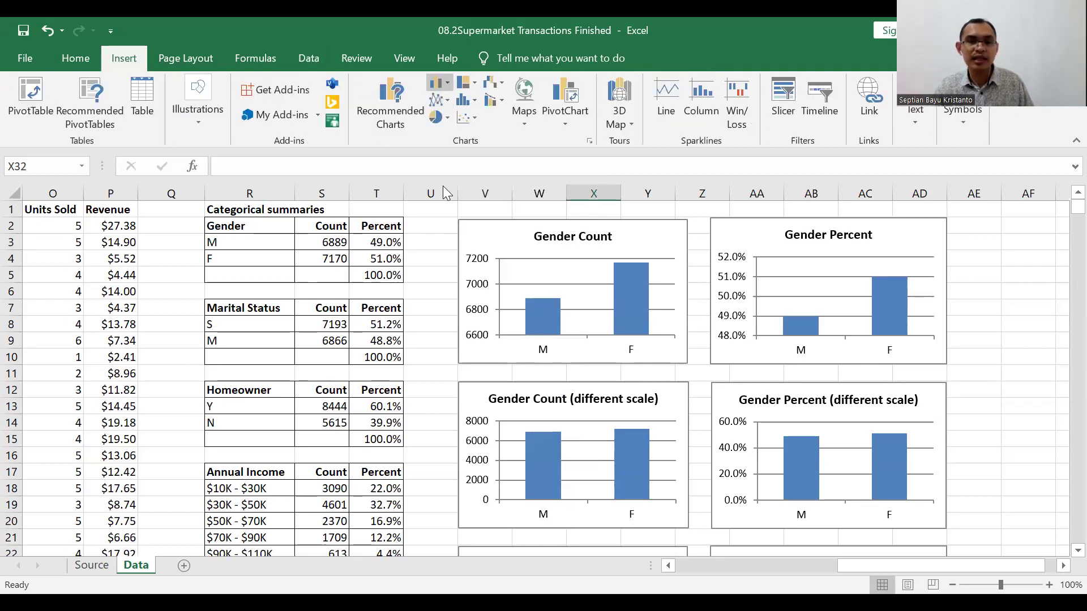
Step: Preview the recommended clustered column, pie and clustered bar charts for the Gender counts in R2:S5 without inserting one
{"action": "left_click", "coordinate": [321, 259]}
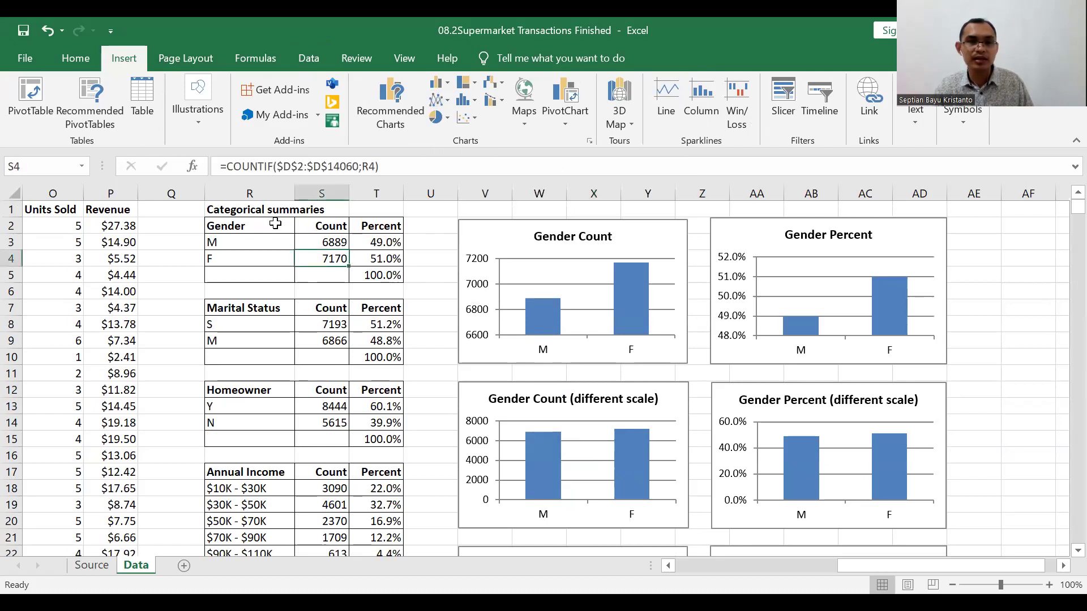
{"action": "left_click_drag", "start_coordinate": [284, 228], "coordinate": [337, 278]}
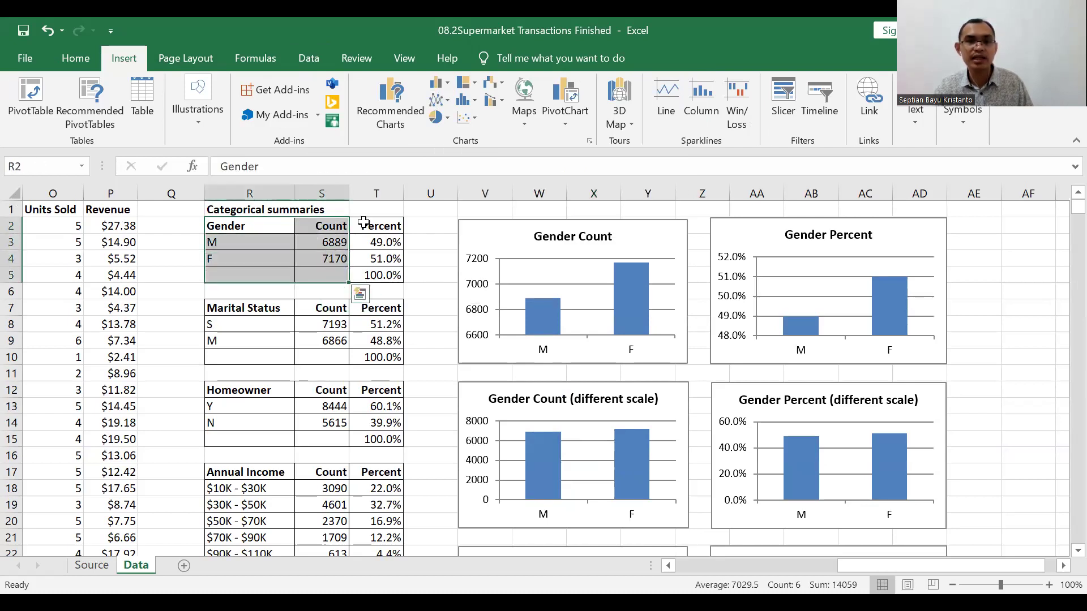
{"action": "left_click", "coordinate": [404, 115]}
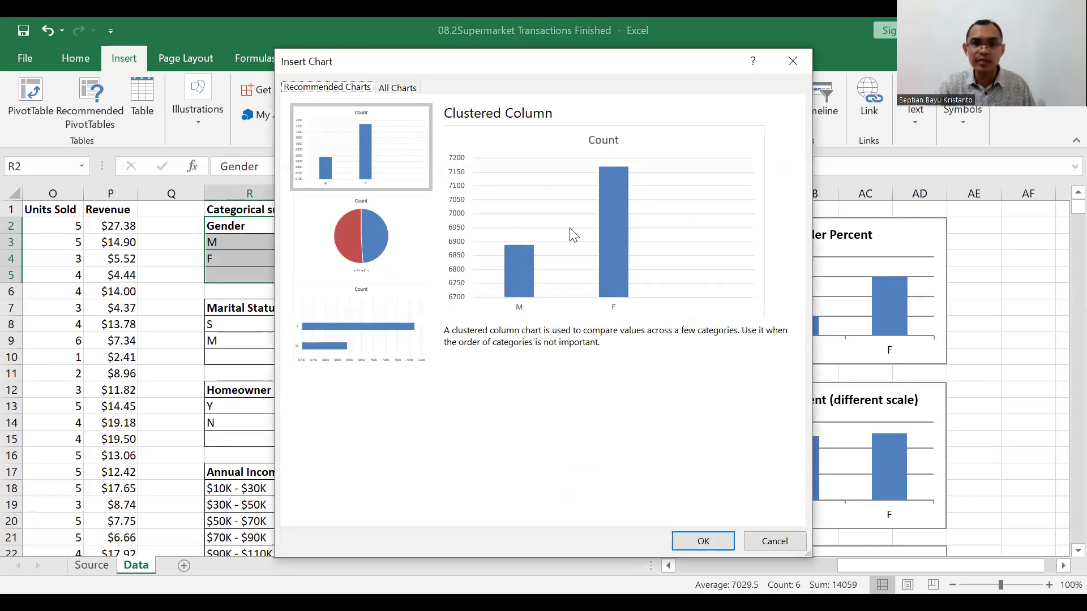
{"action": "left_click", "coordinate": [367, 245]}
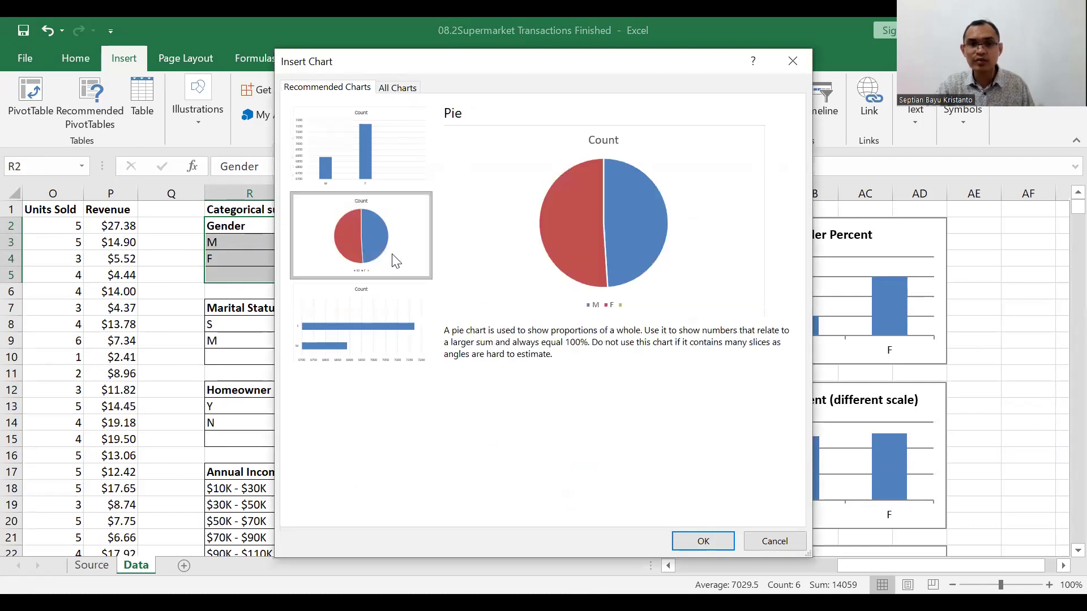
{"action": "left_click", "coordinate": [409, 351]}
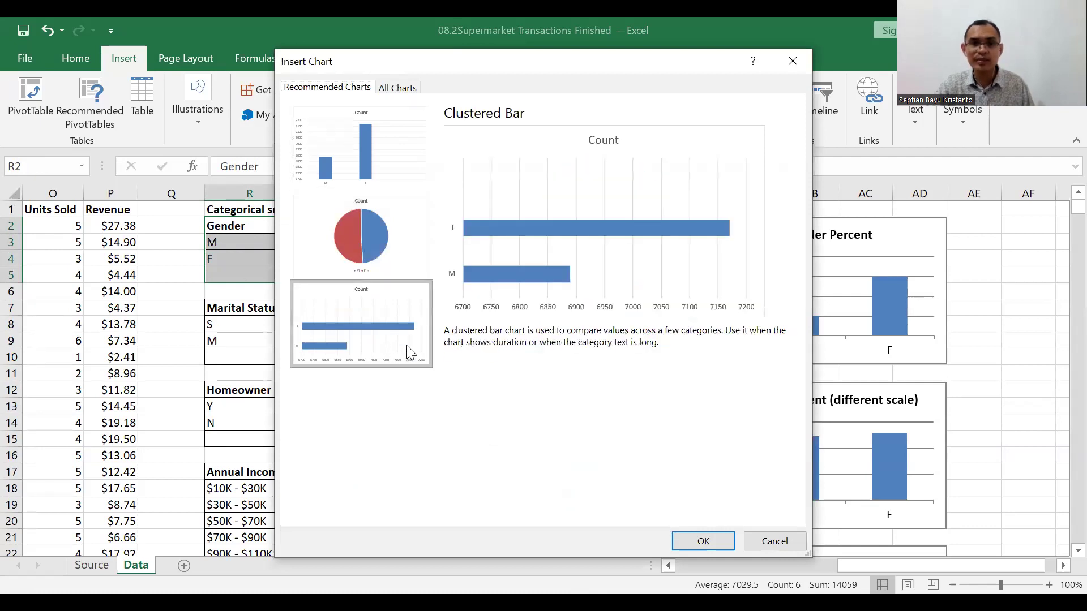
{"action": "left_click", "coordinate": [794, 542]}
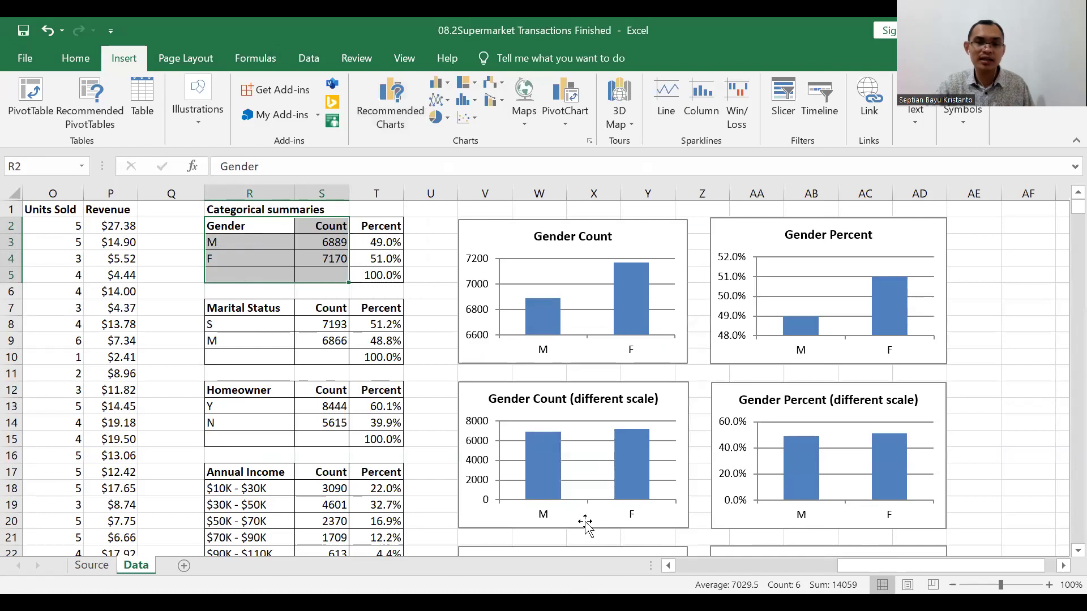
{"action": "scroll", "coordinate": [348, 447], "scroll_direction": "down", "scroll_amount": 2}
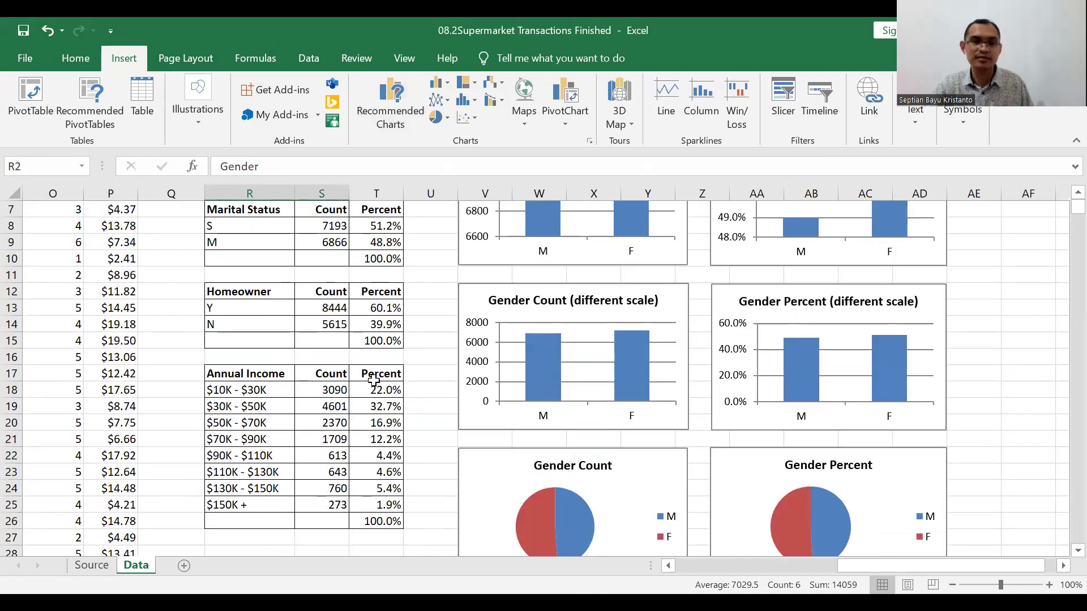
{"action": "scroll", "coordinate": [314, 355], "scroll_direction": "up", "scroll_amount": 2}
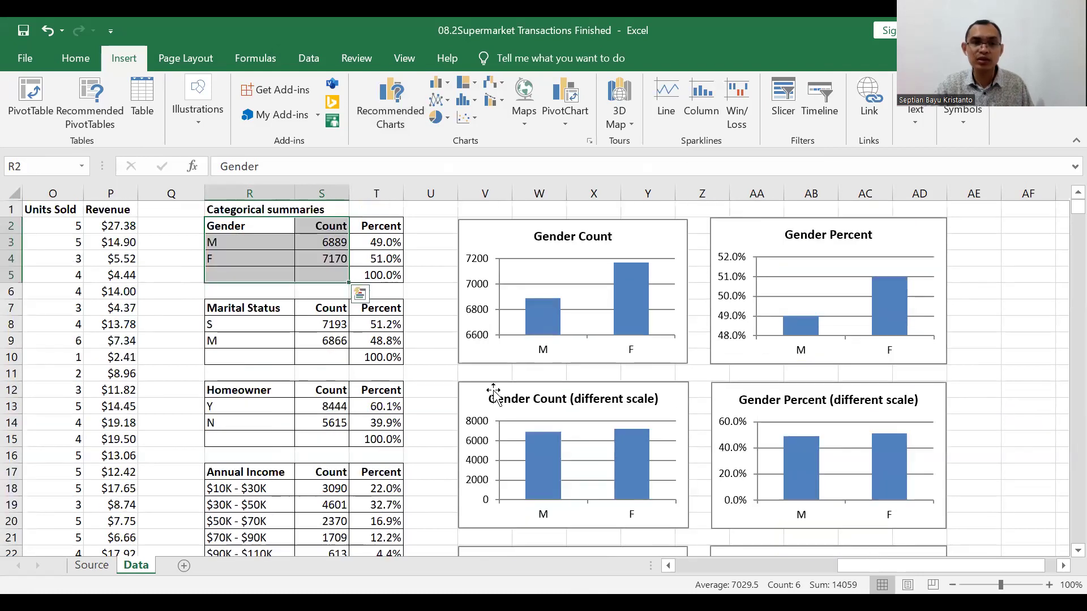
Step: Review the Marital Status, Homeowner, Annual Income, Children and State or Province columns of the transactions data
{"action": "left_click_drag", "start_coordinate": [888, 569], "coordinate": [892, 569]}
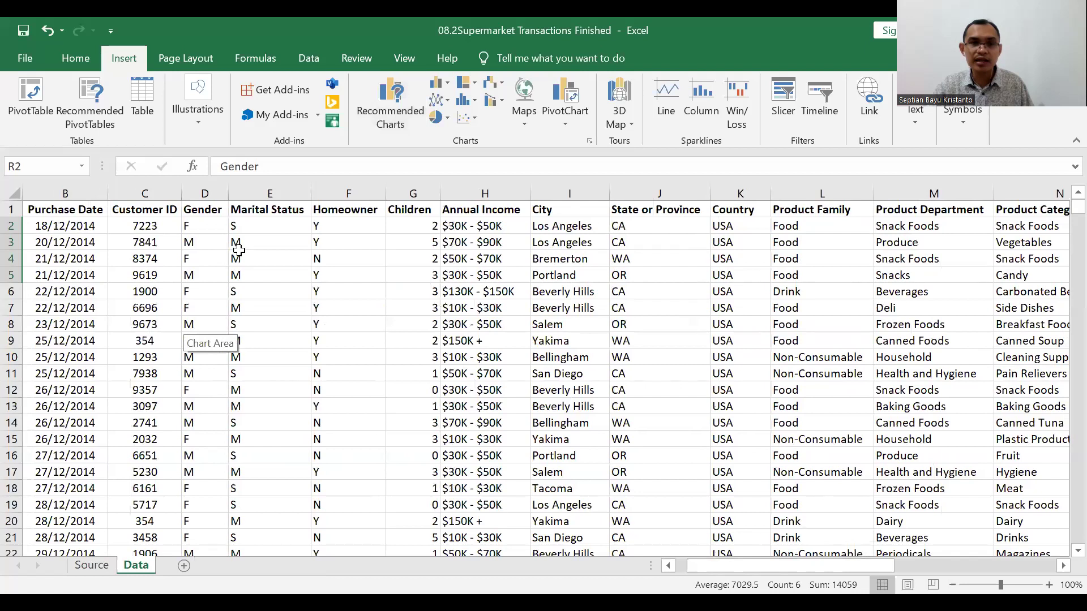
{"action": "left_click", "coordinate": [260, 248]}
{"action": "left_click", "coordinate": [333, 258]}
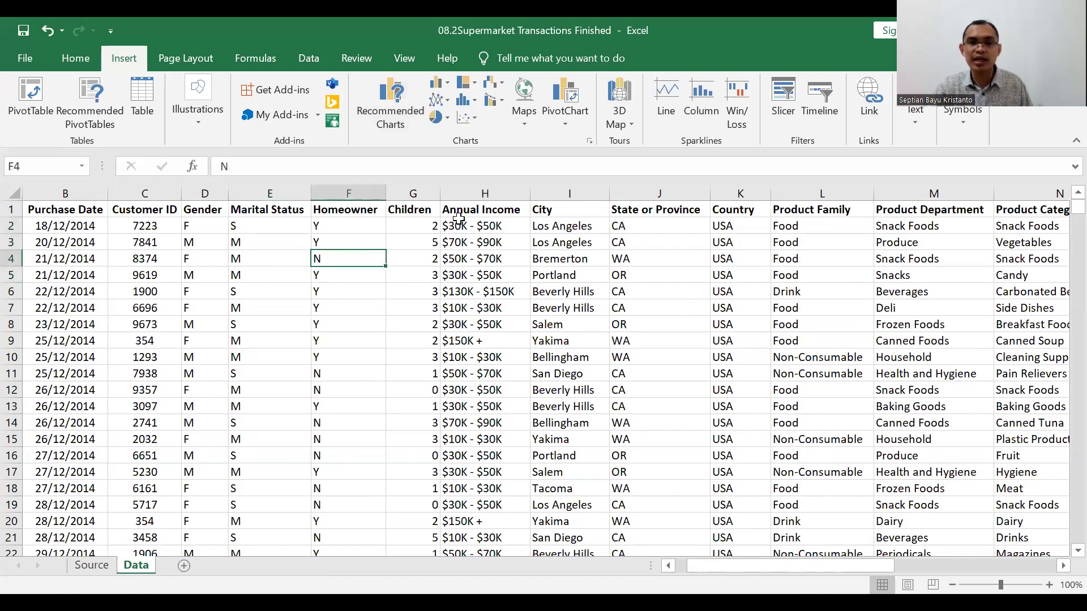
{"action": "left_click", "coordinate": [458, 224]}
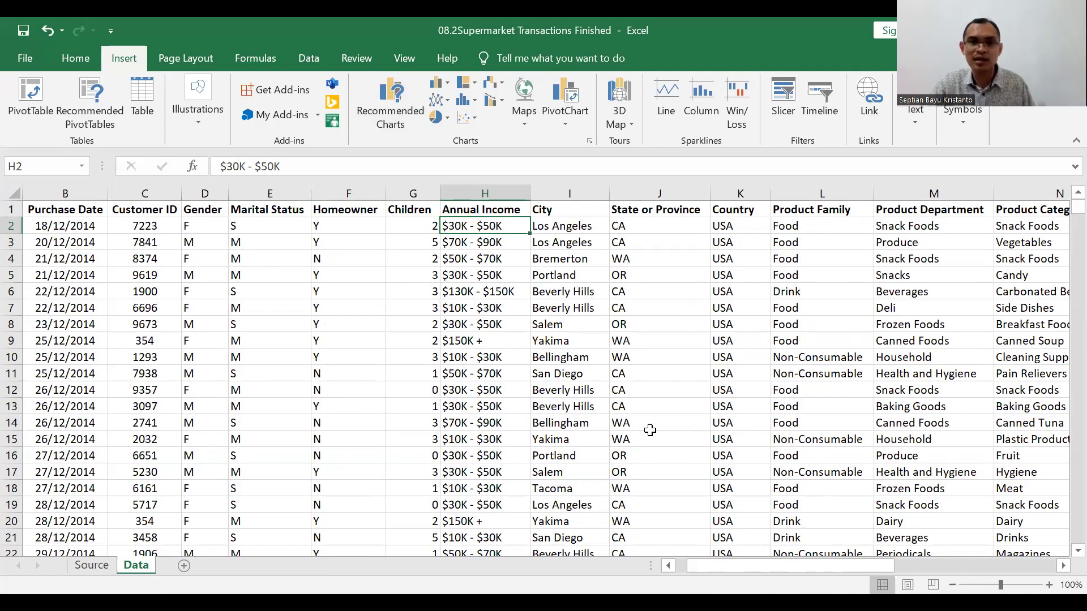
{"action": "left_click", "coordinate": [412, 194]}
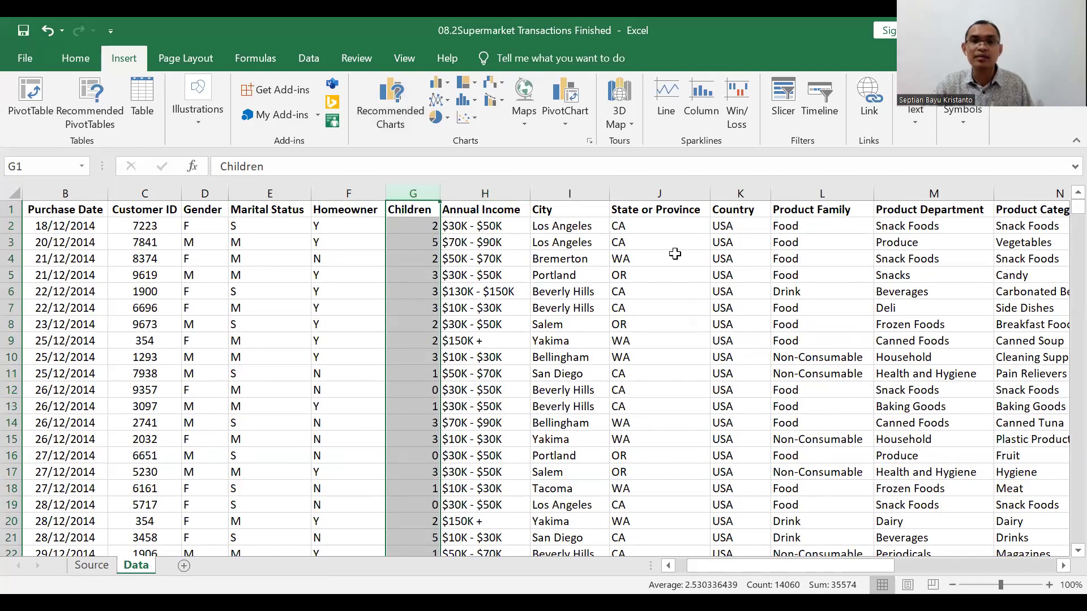
{"action": "left_click", "coordinate": [621, 191]}
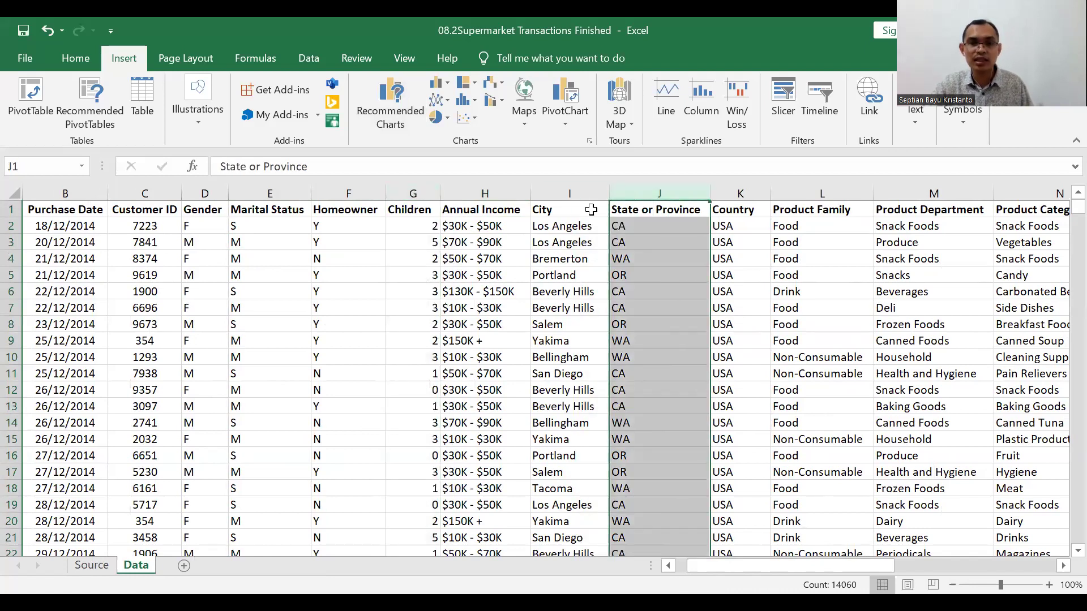
Step: Turn on filtering for the header row of the transactions table, starting from the Product Family heading
{"action": "left_click", "coordinate": [1062, 566]}
{"action": "left_click", "coordinate": [1063, 566]}
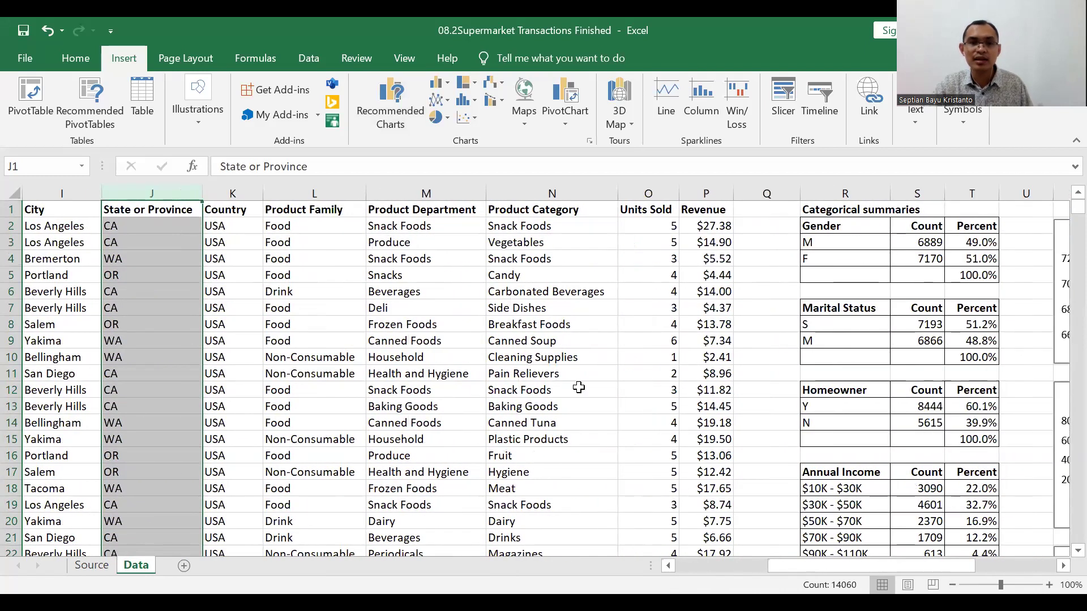
{"action": "left_click", "coordinate": [354, 214]}
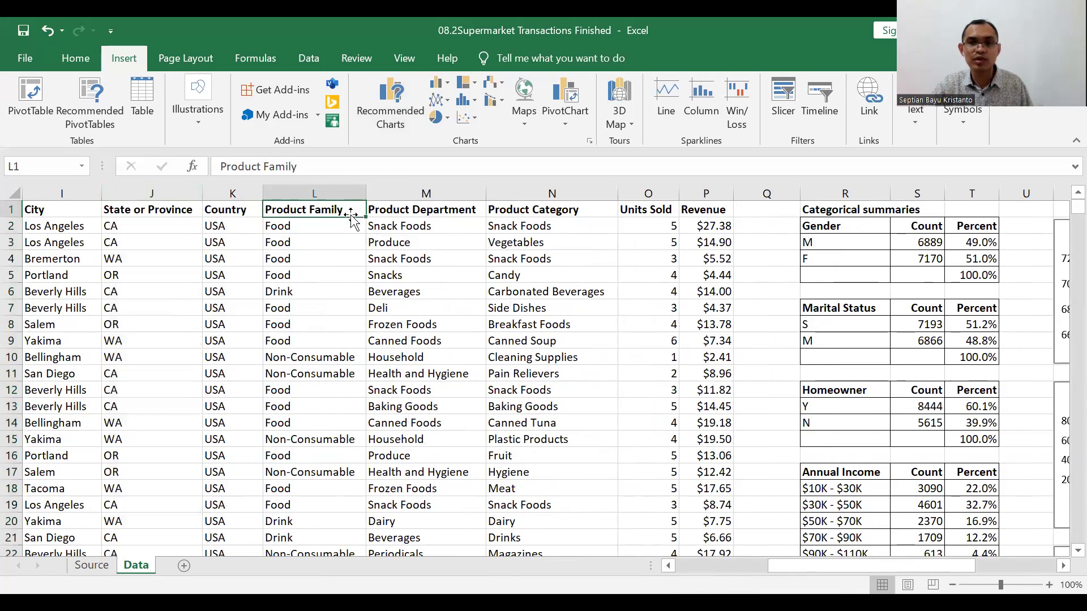
{"action": "left_click", "coordinate": [75, 58]}
{"action": "left_click", "coordinate": [989, 120]}
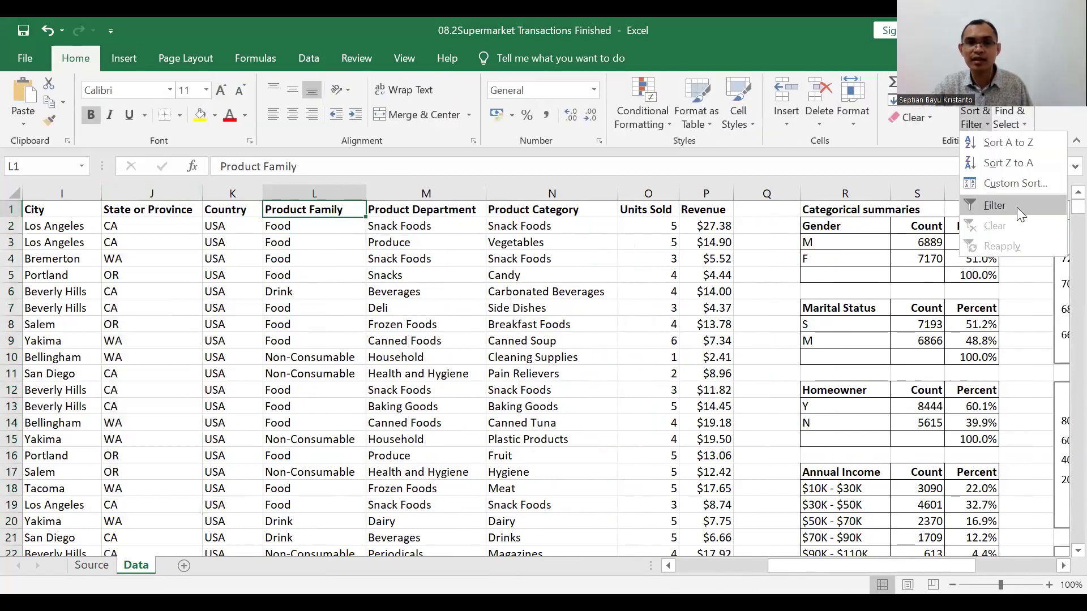
{"action": "left_click", "coordinate": [1017, 207]}
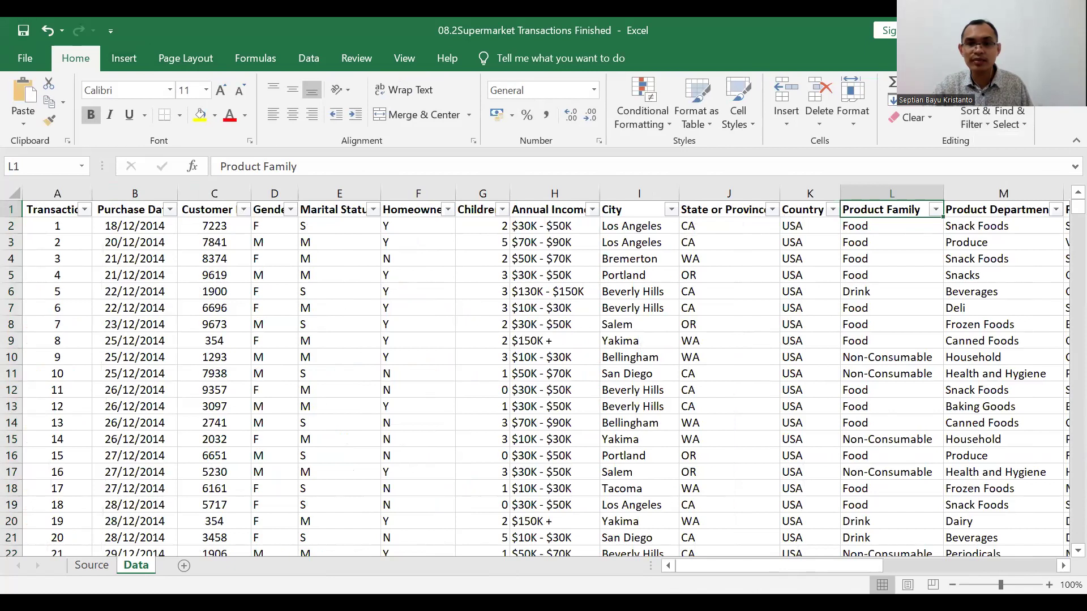
Step: Examine the product families offered in the Product Family filter, leaving all of them selected
{"action": "left_click", "coordinate": [1062, 568]}
{"action": "left_click", "coordinate": [1063, 568]}
{"action": "left_click", "coordinate": [1062, 567]}
{"action": "left_click", "coordinate": [1063, 568]}
{"action": "left_click", "coordinate": [1062, 568]}
{"action": "left_click", "coordinate": [1063, 568]}
{"action": "left_click", "coordinate": [1062, 568]}
{"action": "left_click", "coordinate": [1062, 568]}
{"action": "left_click", "coordinate": [1062, 568]}
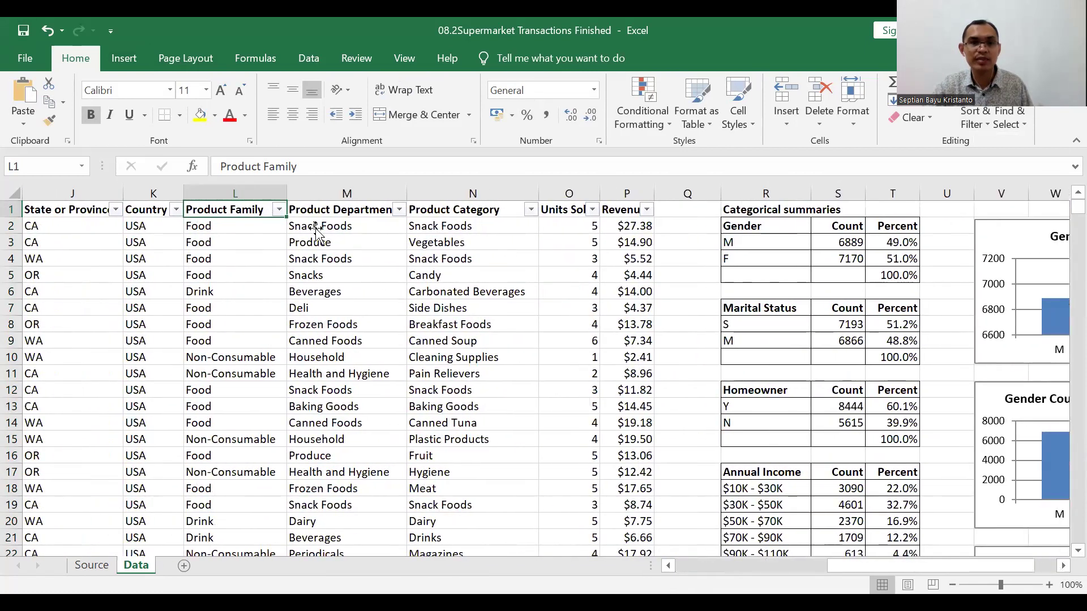
{"action": "left_click", "coordinate": [1008, 567]}
{"action": "left_click", "coordinate": [668, 566]}
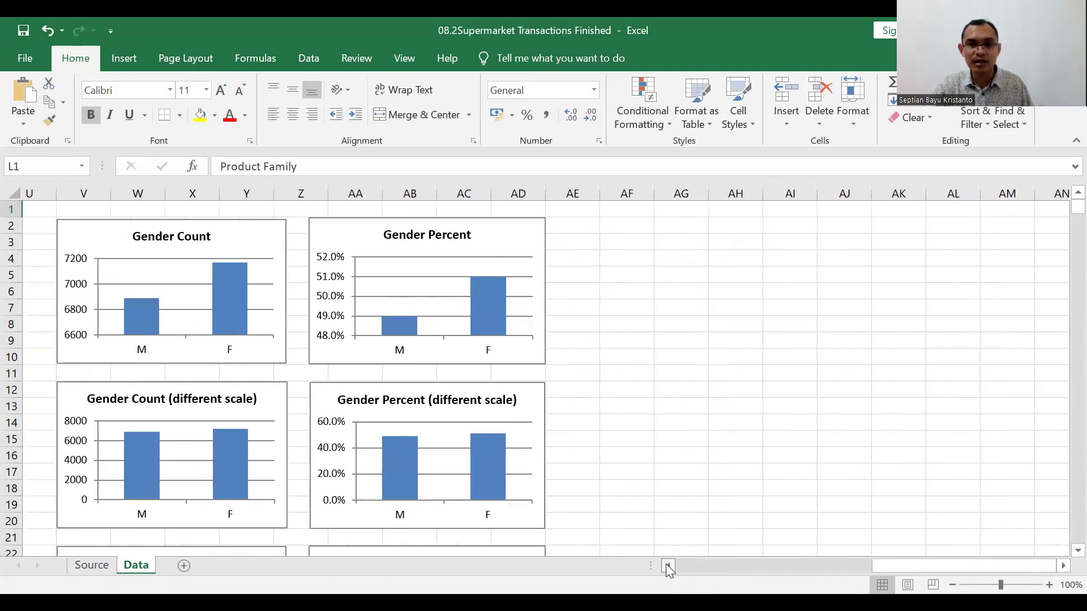
{"action": "left_click", "coordinate": [668, 566]}
{"action": "left_click", "coordinate": [668, 566]}
{"action": "left_click", "coordinate": [668, 567]}
{"action": "left_click", "coordinate": [668, 566]}
{"action": "left_click", "coordinate": [668, 567]}
{"action": "left_click", "coordinate": [668, 566]}
{"action": "left_click", "coordinate": [668, 566]}
{"action": "left_click", "coordinate": [668, 566]}
{"action": "left_click", "coordinate": [668, 567]}
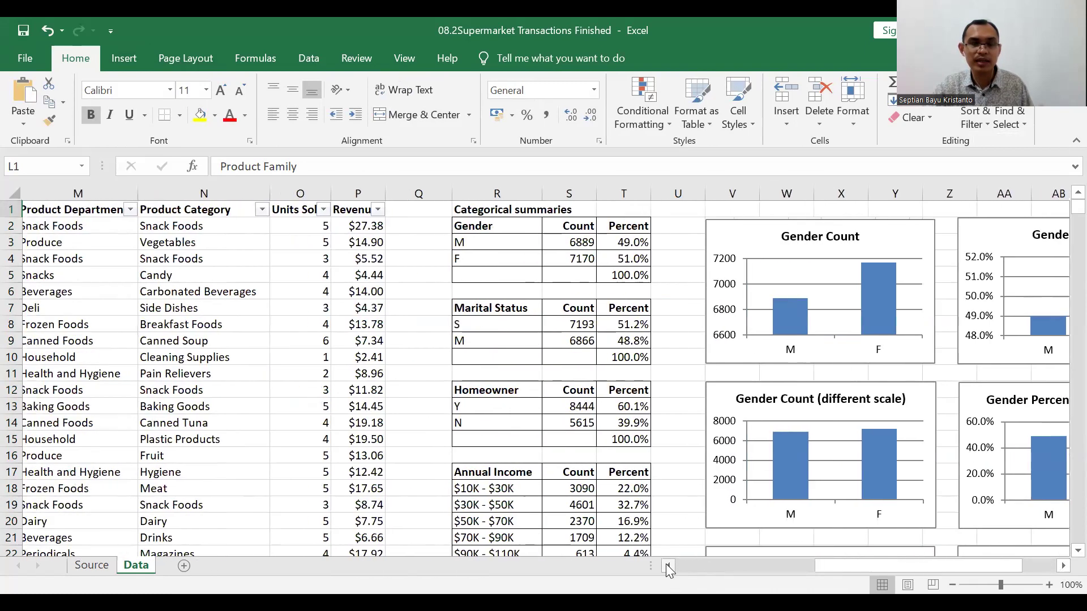
{"action": "left_click", "coordinate": [668, 566]}
{"action": "left_click", "coordinate": [668, 566]}
{"action": "left_click", "coordinate": [668, 566]}
{"action": "left_click", "coordinate": [668, 566]}
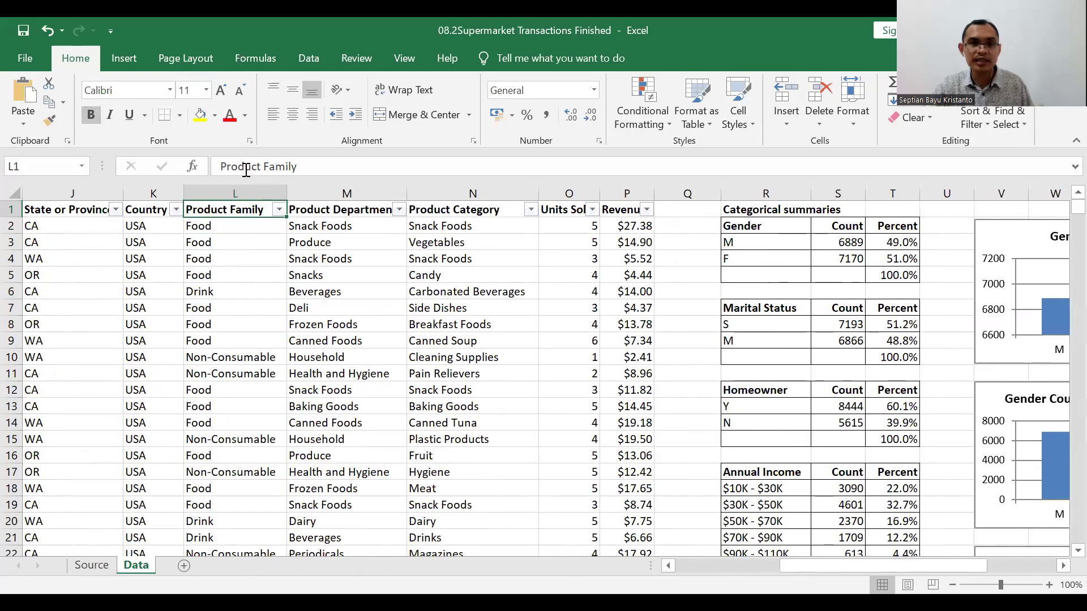
{"action": "left_click", "coordinate": [276, 210]}
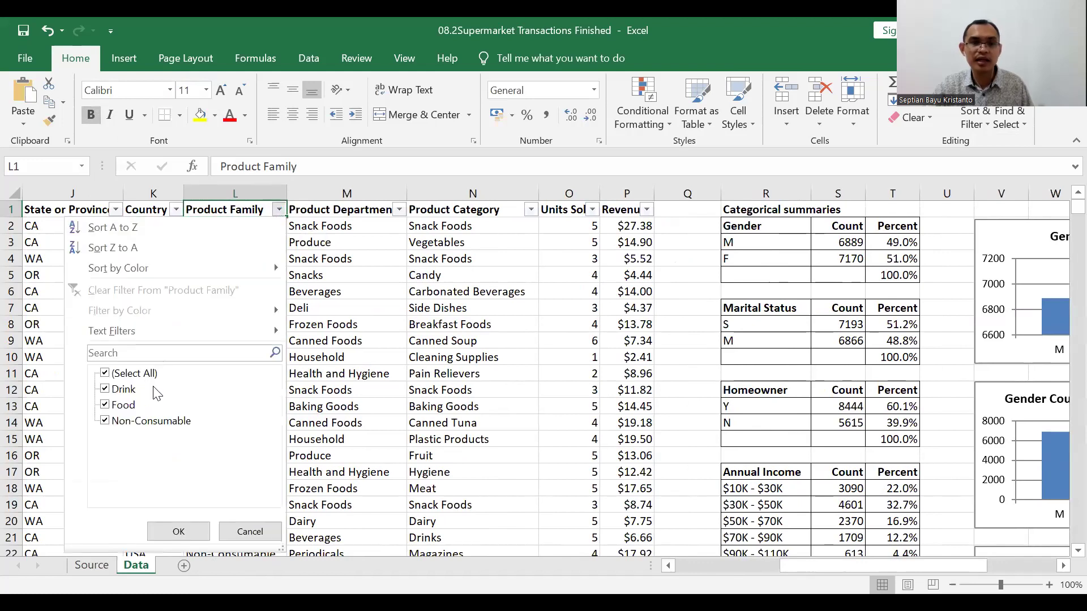
{"action": "left_click", "coordinate": [146, 376]}
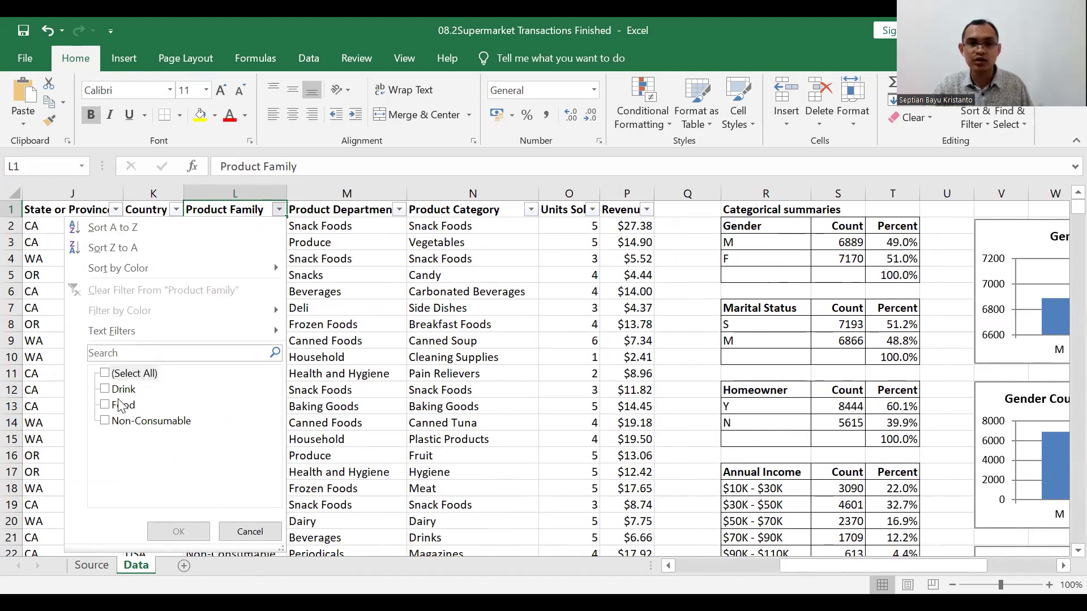
{"action": "left_click", "coordinate": [106, 375]}
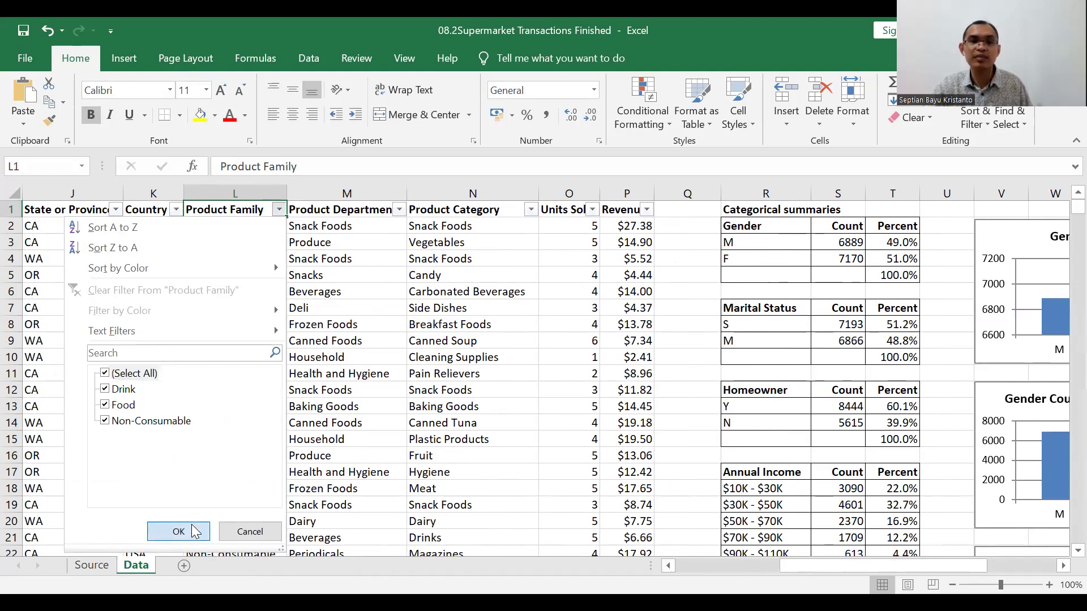
{"action": "left_click", "coordinate": [193, 532]}
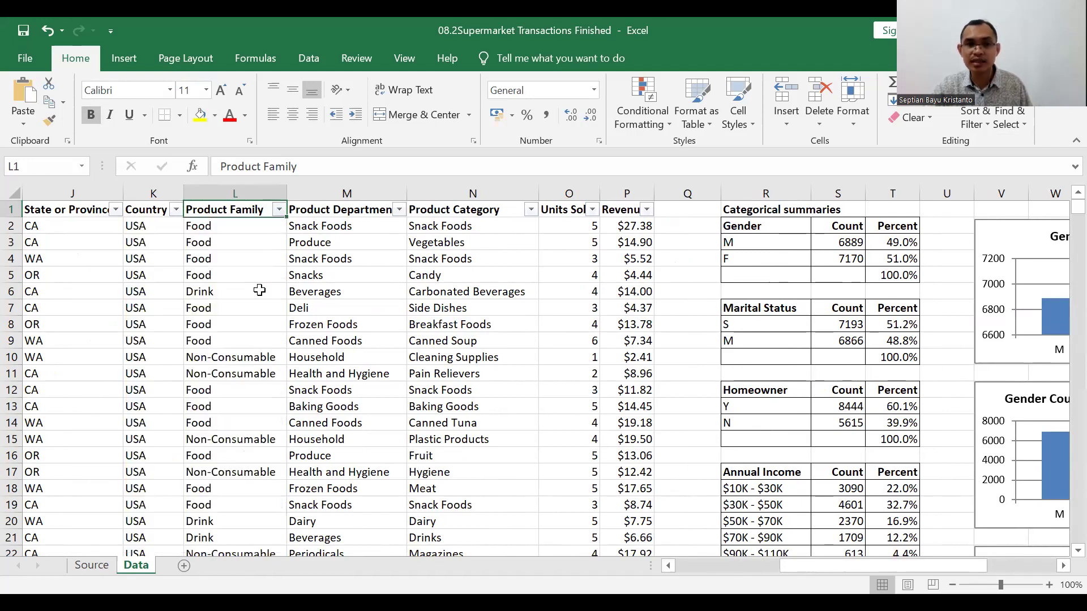
Step: Look through the full list of departments in the Product Department filter without filtering anything
{"action": "left_click", "coordinate": [399, 210]}
{"action": "scroll", "coordinate": [331, 430], "scroll_direction": "down", "scroll_amount": 5}
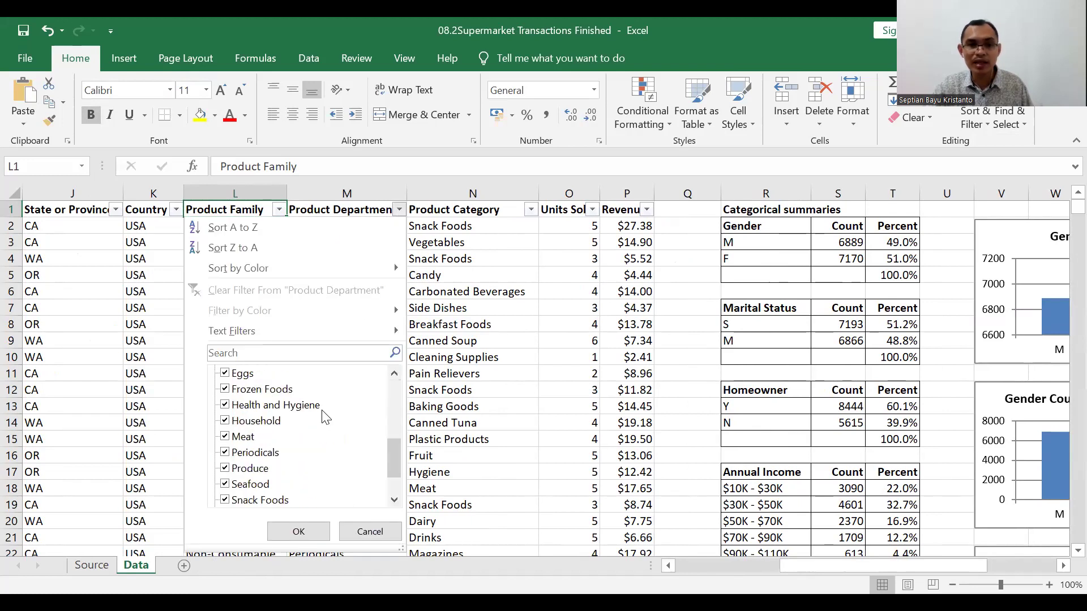
{"action": "scroll", "coordinate": [332, 430], "scroll_direction": "up", "scroll_amount": 5}
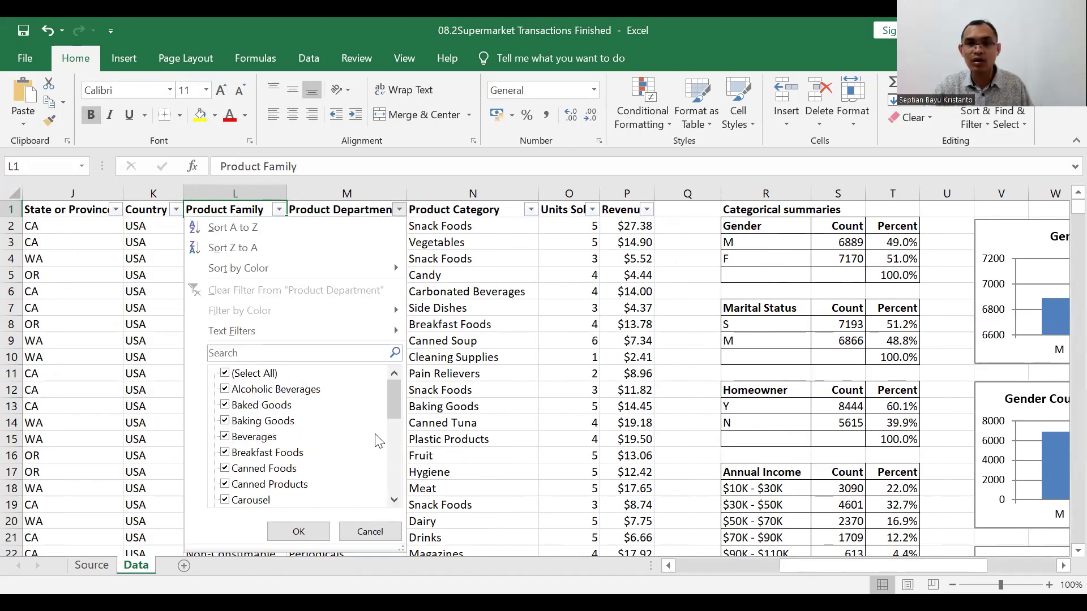
{"action": "scroll", "coordinate": [323, 405], "scroll_direction": "down", "scroll_amount": 3}
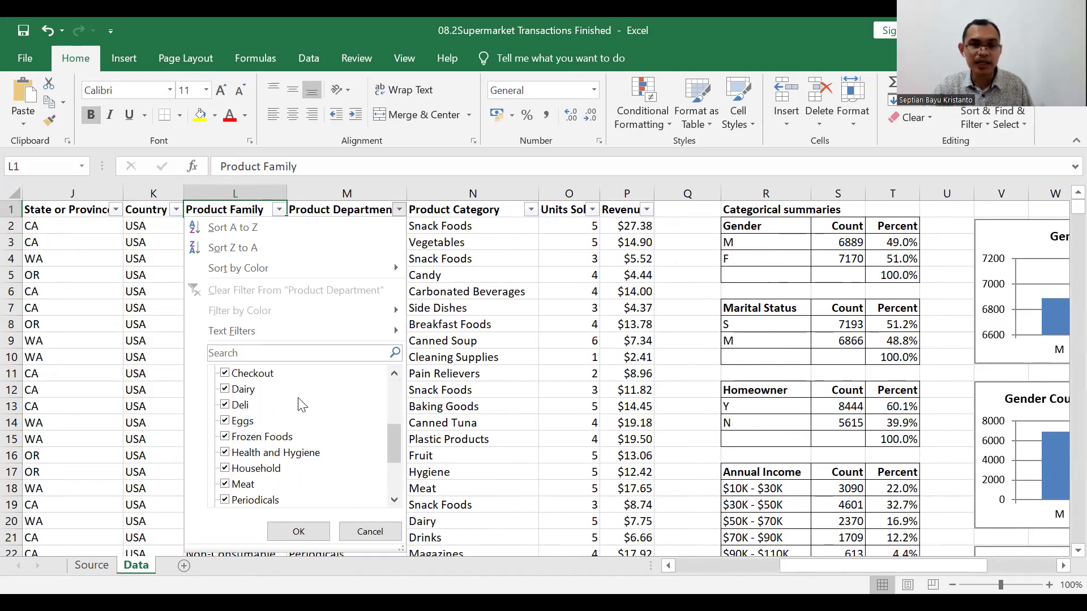
{"action": "scroll", "coordinate": [302, 404], "scroll_direction": "down", "scroll_amount": 2}
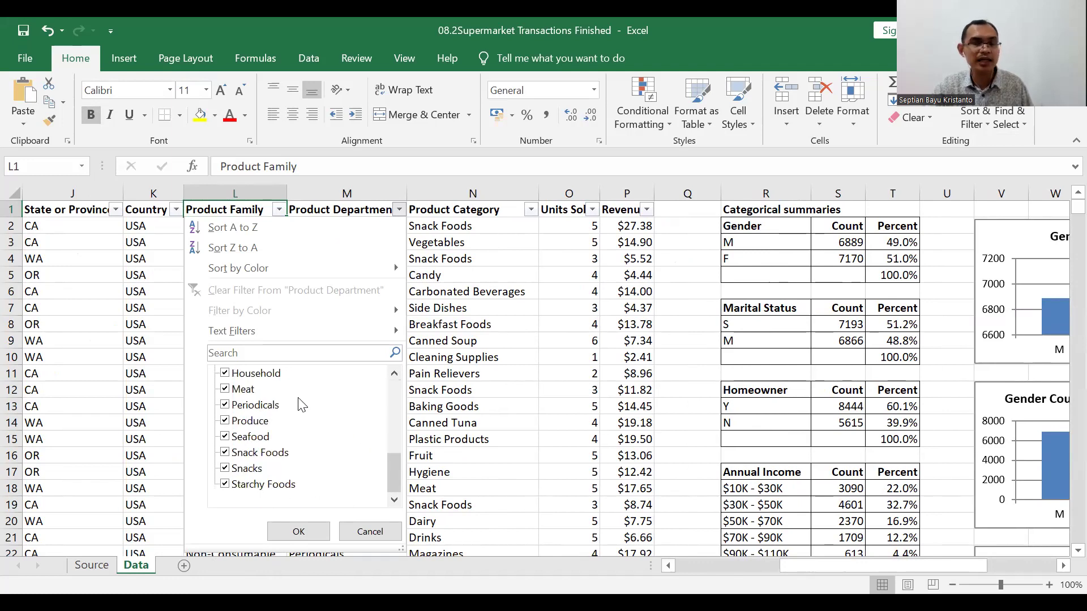
{"action": "left_click", "coordinate": [532, 210]}
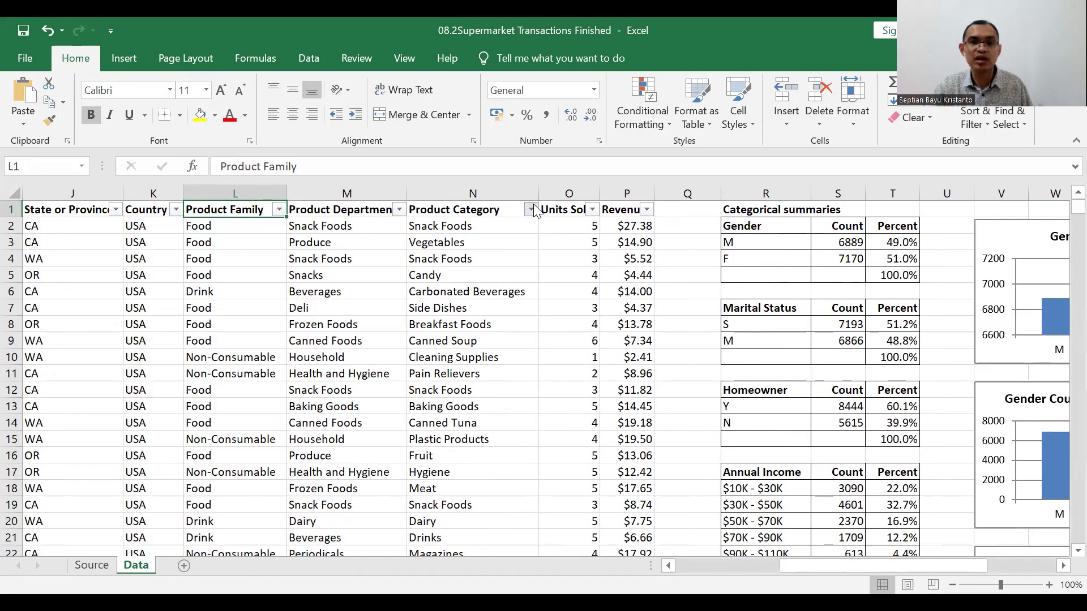
Step: Look through the list of categories in the Product Category filter down to its end without filtering anything
{"action": "left_click", "coordinate": [532, 210]}
{"action": "scroll", "coordinate": [429, 403], "scroll_direction": "down", "scroll_amount": 9}
{"action": "scroll", "coordinate": [428, 403], "scroll_direction": "down", "scroll_amount": 4}
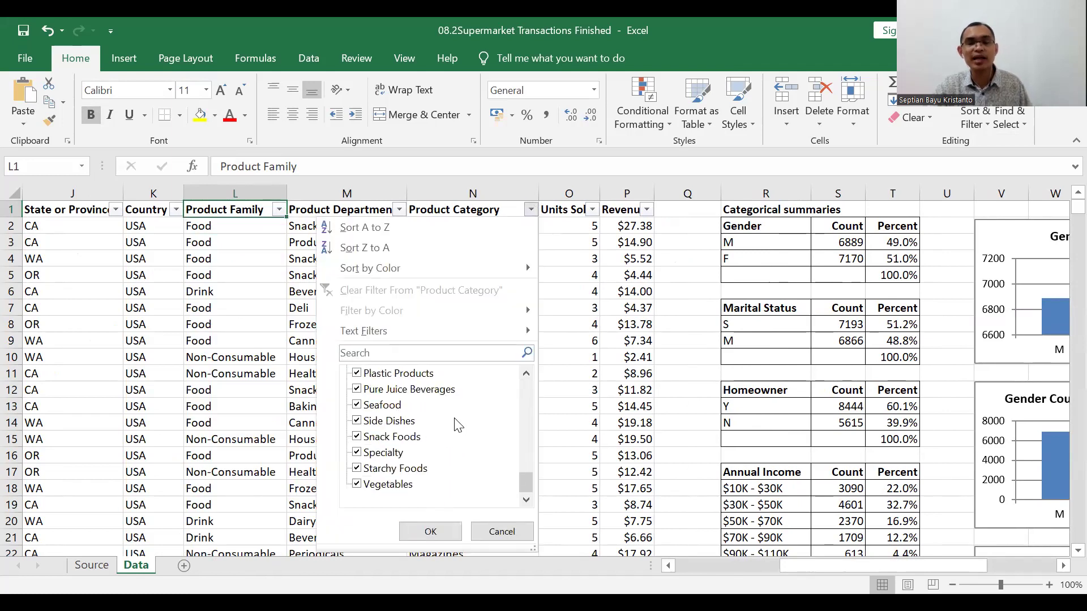
{"action": "left_click", "coordinate": [581, 181]}
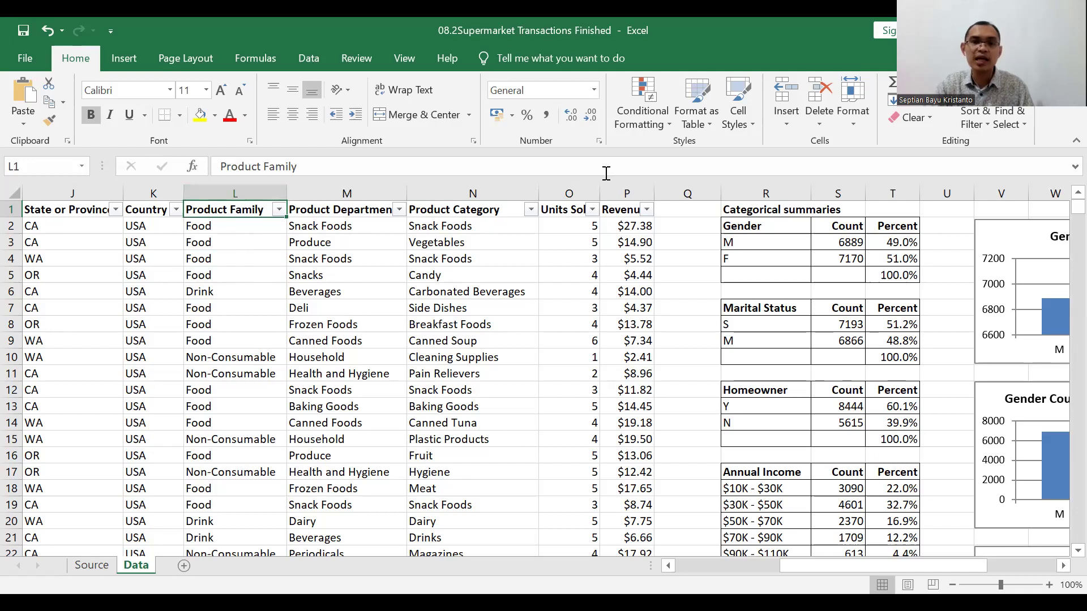
{"action": "left_click", "coordinate": [623, 189]}
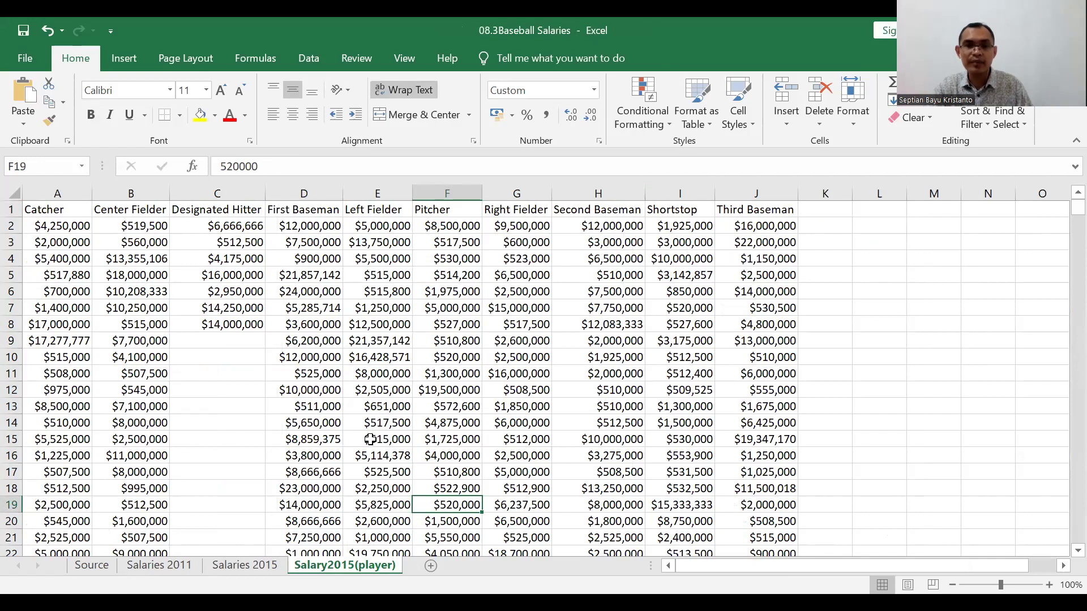
Step: Turn on filtering for the header row of the Salaries 2011 sheet in the 08.3Baseball Salaries workbook
{"action": "left_click", "coordinate": [159, 566]}
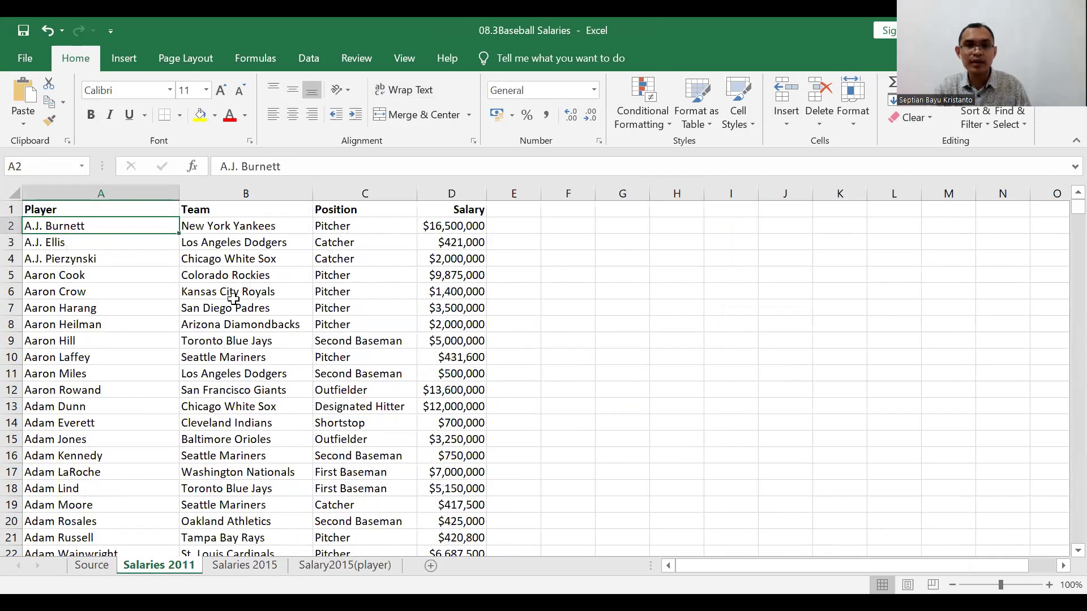
{"action": "left_click", "coordinate": [340, 226]}
{"action": "left_click", "coordinate": [357, 207]}
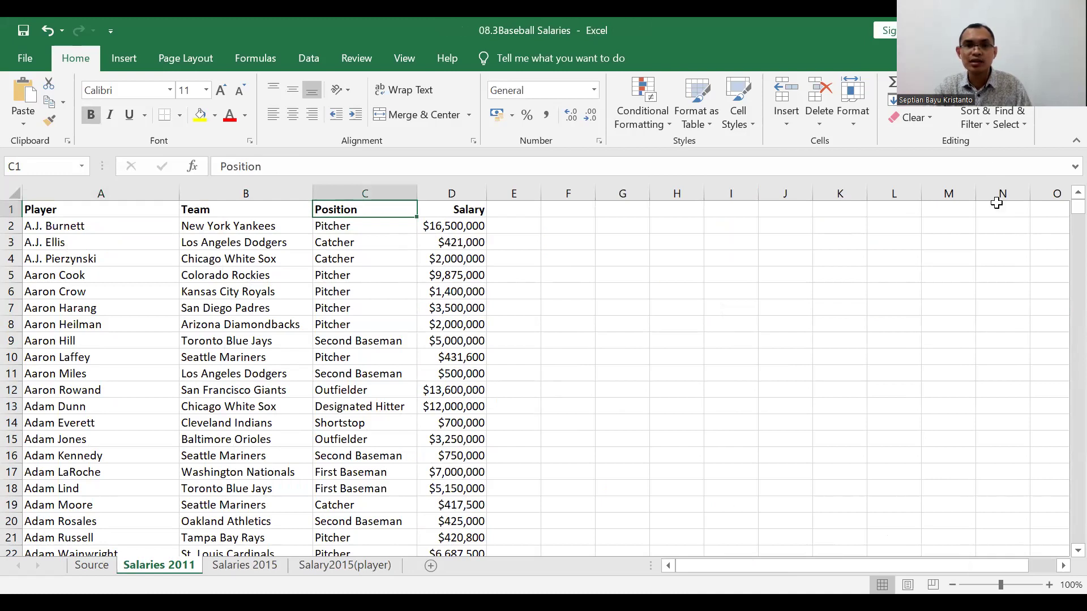
{"action": "key", "text": "ctrl+shift+l"}
Step: Examine the positions offered in the Position filter and the first position and salary entries in C2:D3
{"action": "left_click", "coordinate": [409, 209]}
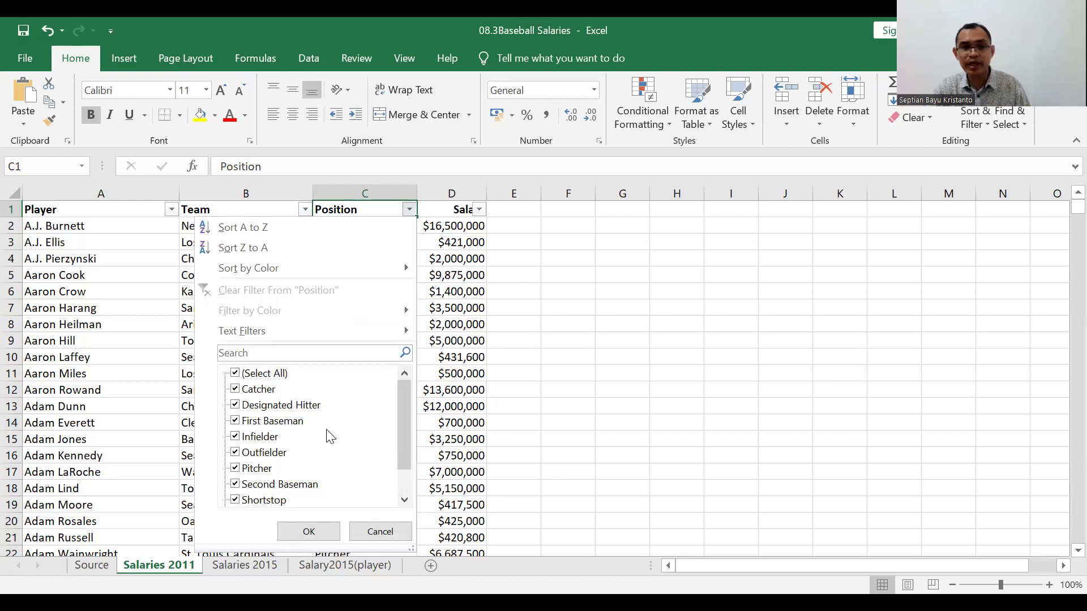
{"action": "left_click", "coordinate": [379, 531]}
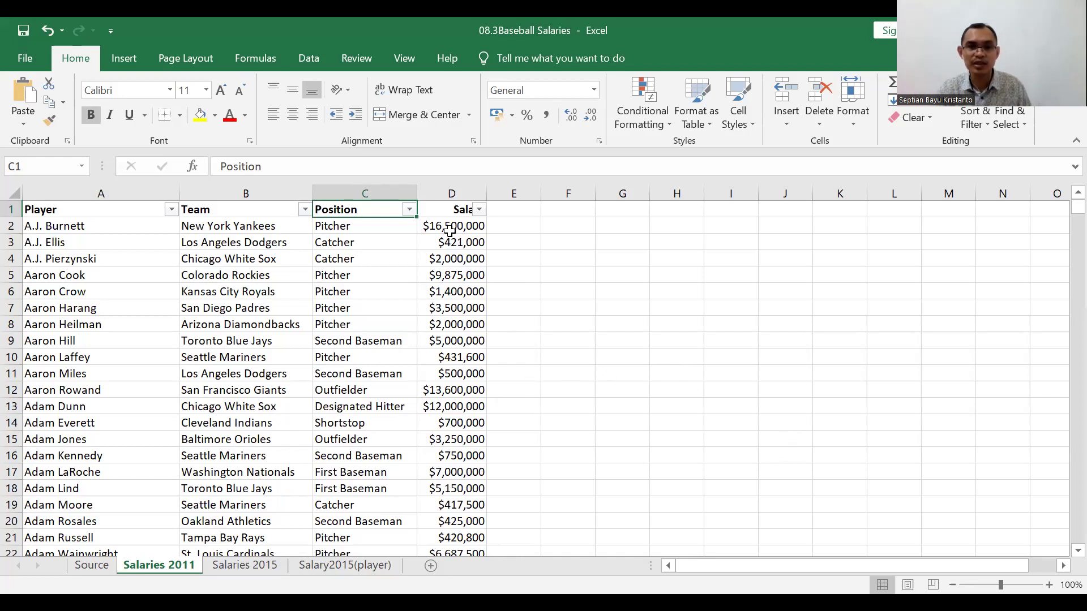
{"action": "left_click_drag", "start_coordinate": [345, 225], "coordinate": [488, 249]}
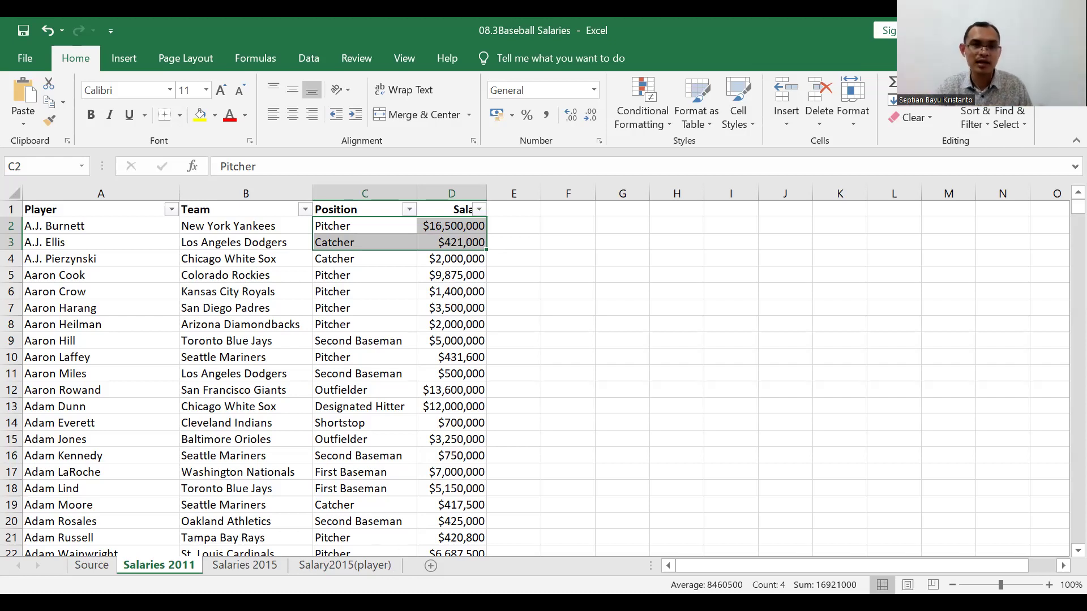
Step: Compare the Salaries 2015 sheet with the Salary2015(player) sheet, where salaries are arranged in one column per position
{"action": "left_click", "coordinate": [250, 567]}
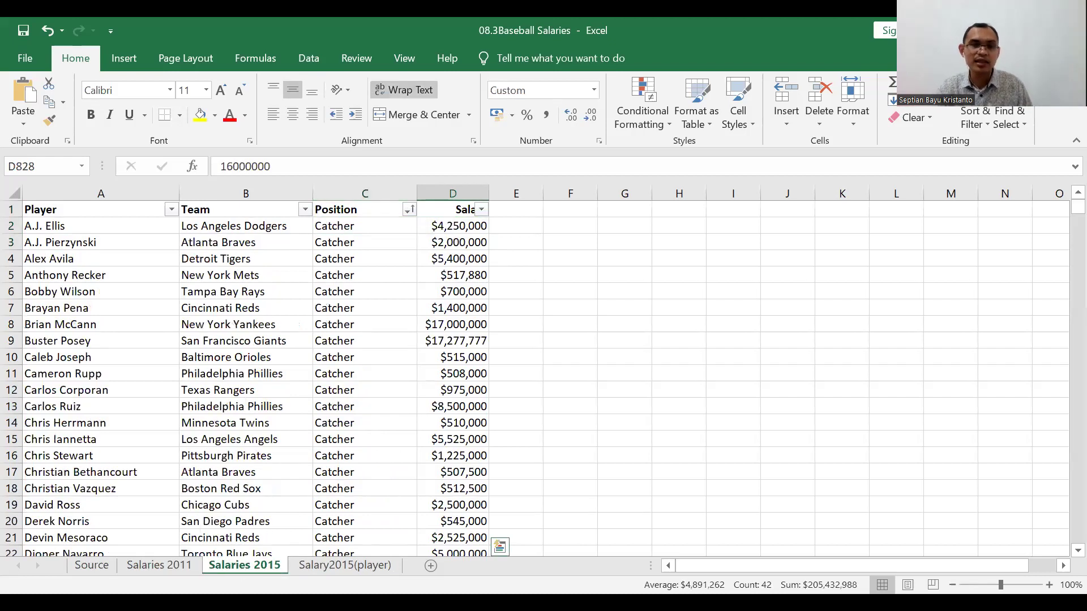
{"action": "left_click", "coordinate": [348, 562]}
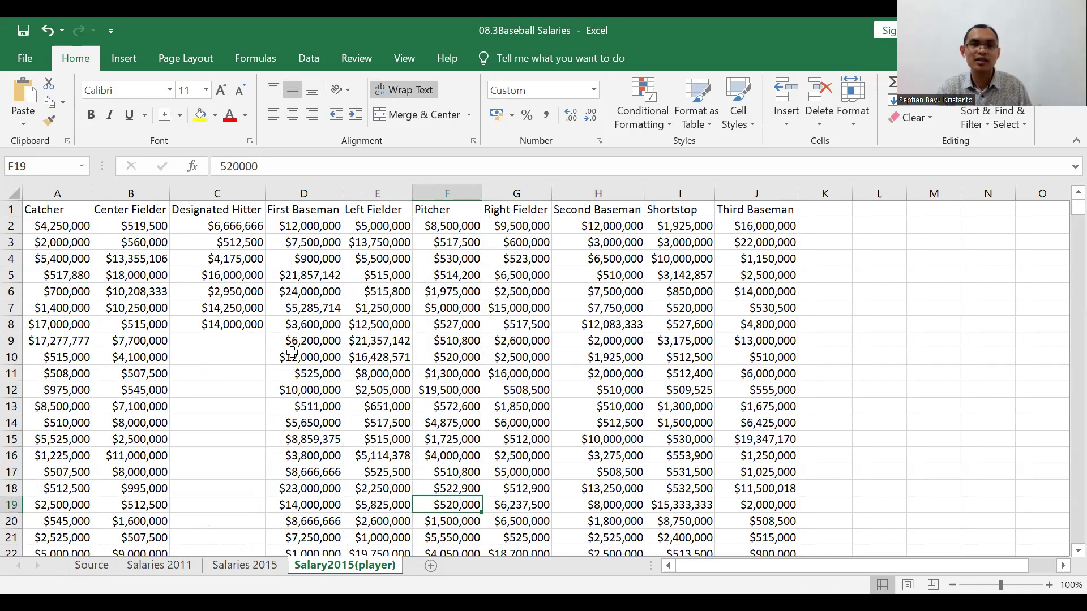
{"action": "scroll", "coordinate": [261, 387], "scroll_direction": "down", "scroll_amount": 14}
{"action": "scroll", "coordinate": [261, 387], "scroll_direction": "down", "scroll_amount": 4}
{"action": "scroll", "coordinate": [235, 378], "scroll_direction": "up", "scroll_amount": 17}
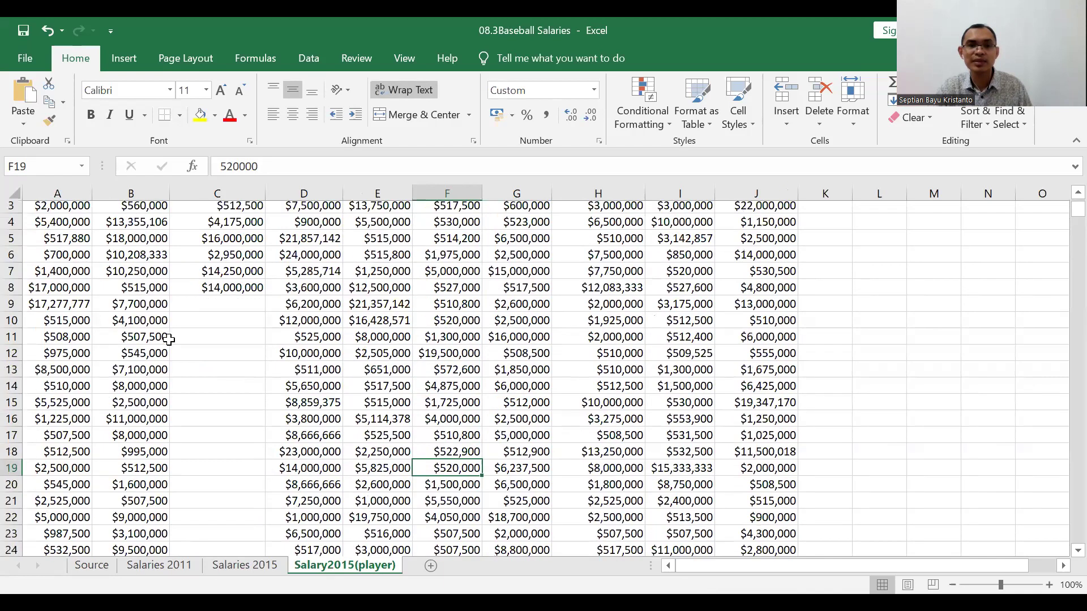
{"action": "scroll", "coordinate": [169, 339], "scroll_direction": "up", "scroll_amount": 1}
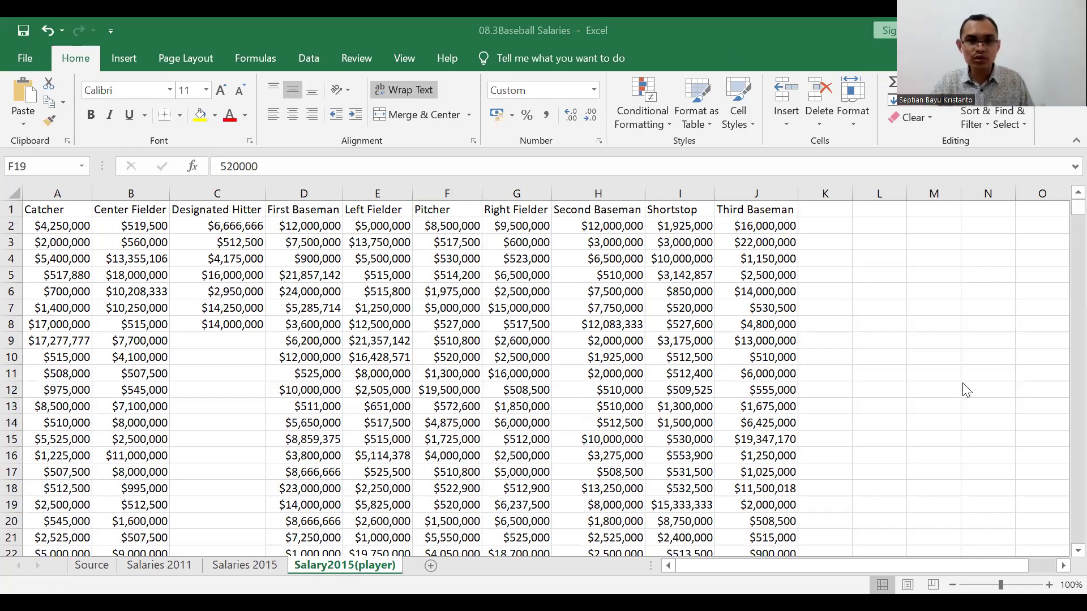
Step: Switch to the Moodle course page in the browser and find the Sesi 8 (25 Mei 2022) section
{"action": "key", "text": "alt+Tab"}
{"action": "scroll", "coordinate": [510, 444], "scroll_direction": "down", "scroll_amount": 12}
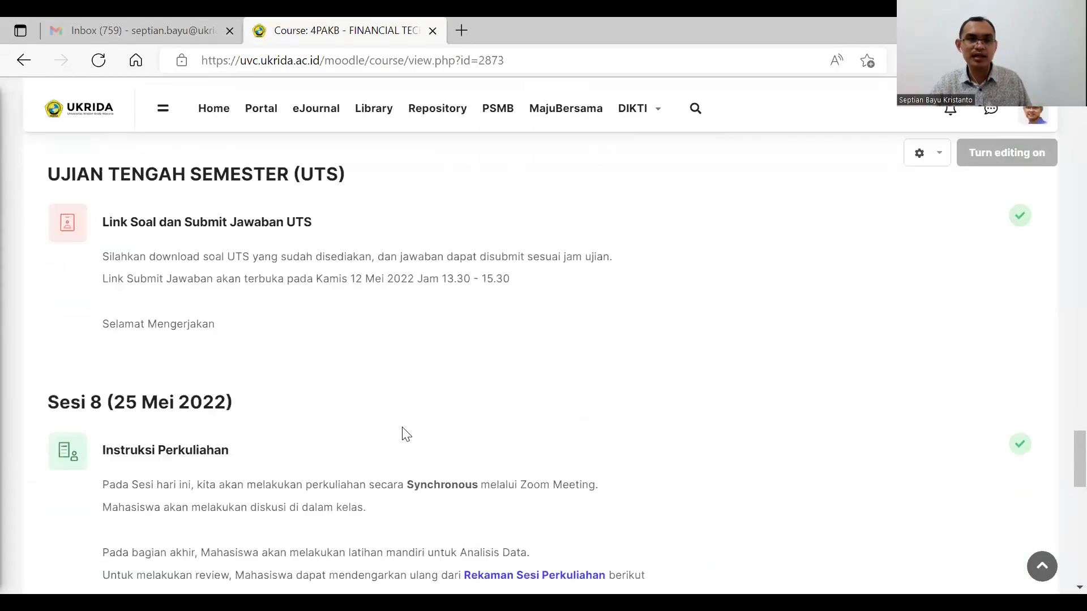